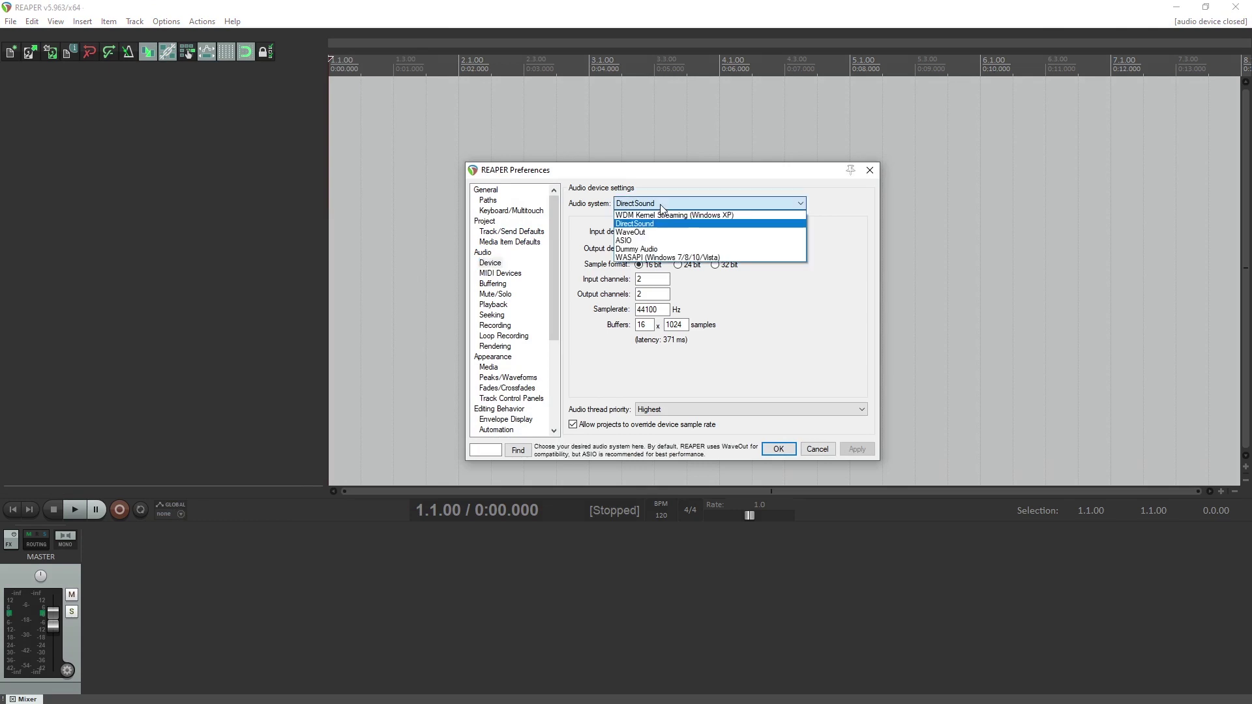
- Switch REAPER's audio system to ASIO and pick the Focusrite USB ASIO driver over ASIO4ALL v2
left_click(642, 244)
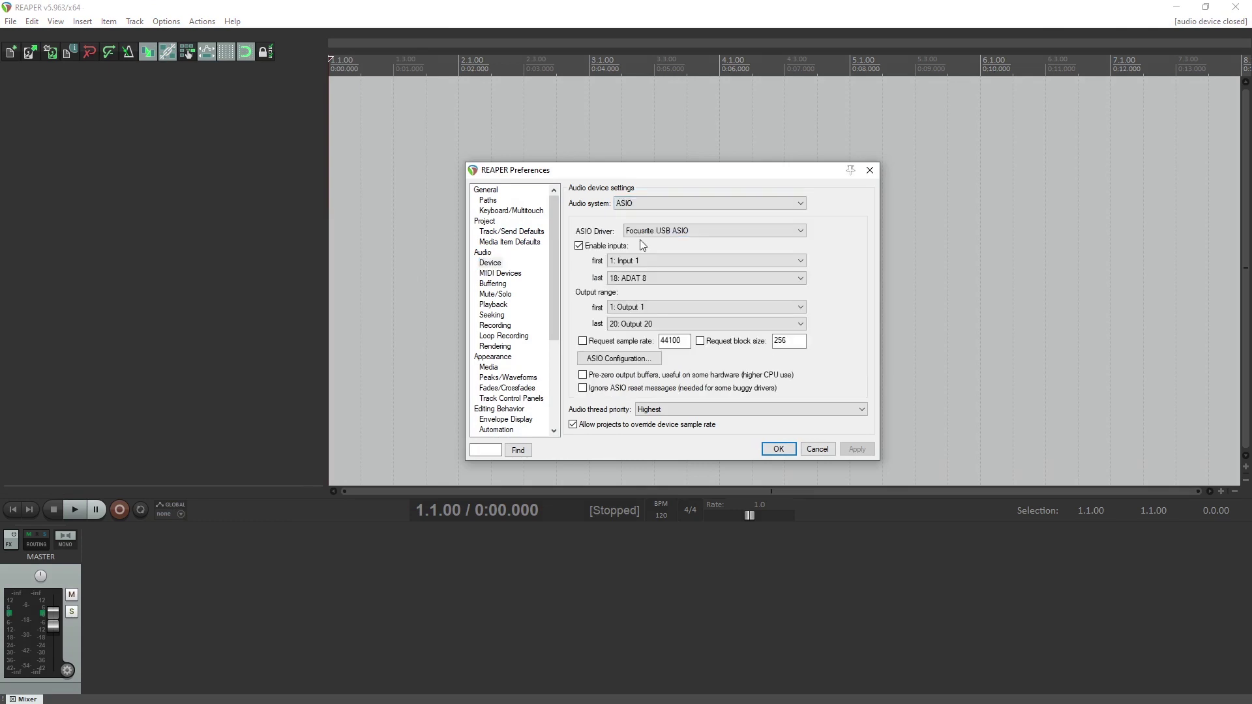
left_click(646, 231)
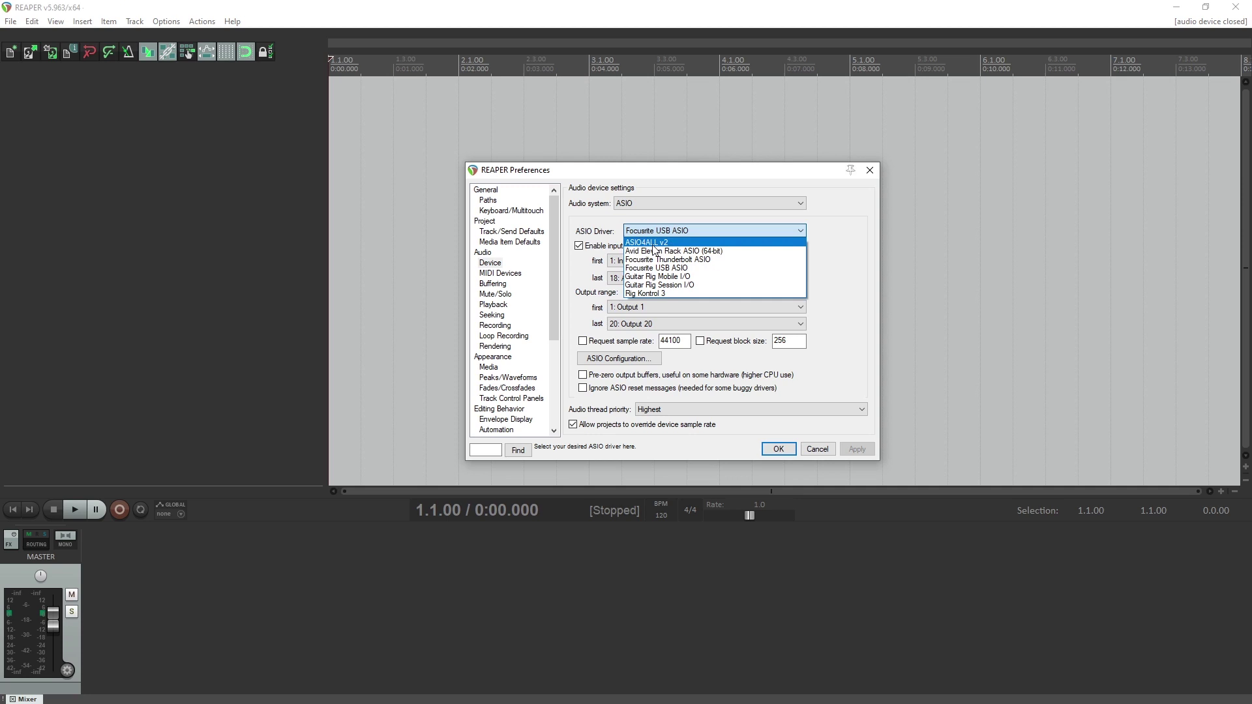
left_click(653, 244)
left_click(654, 231)
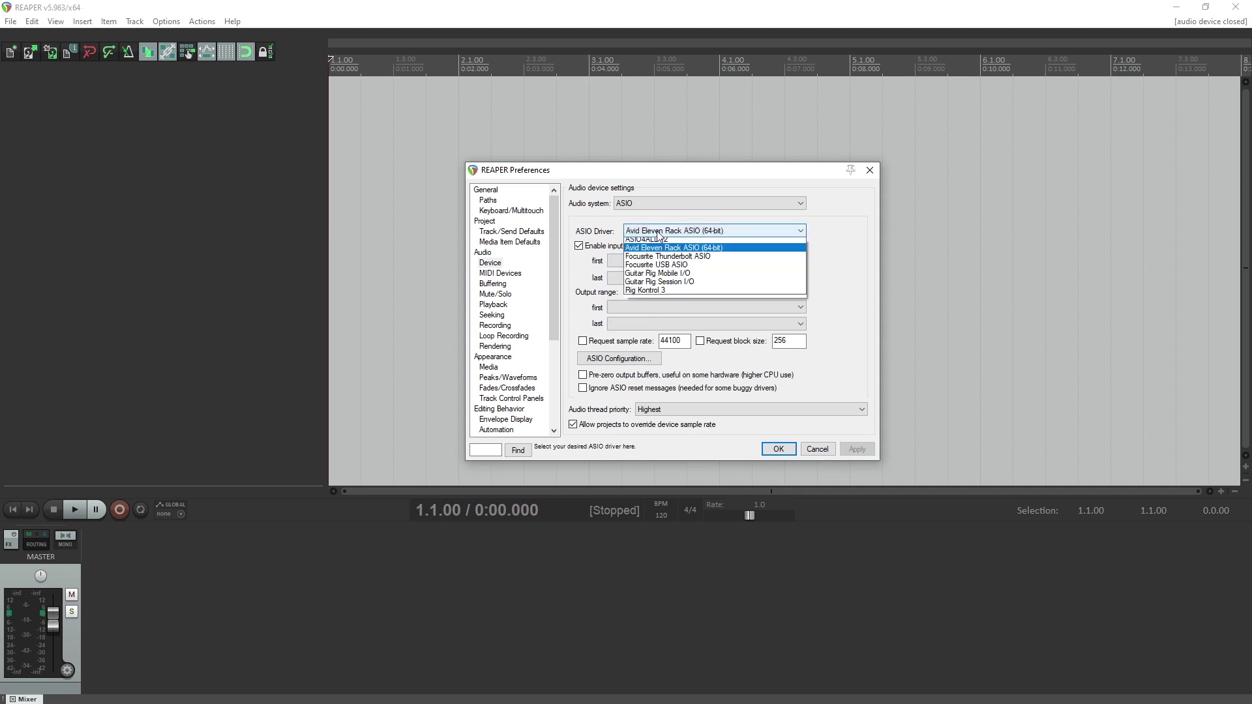
left_click(655, 267)
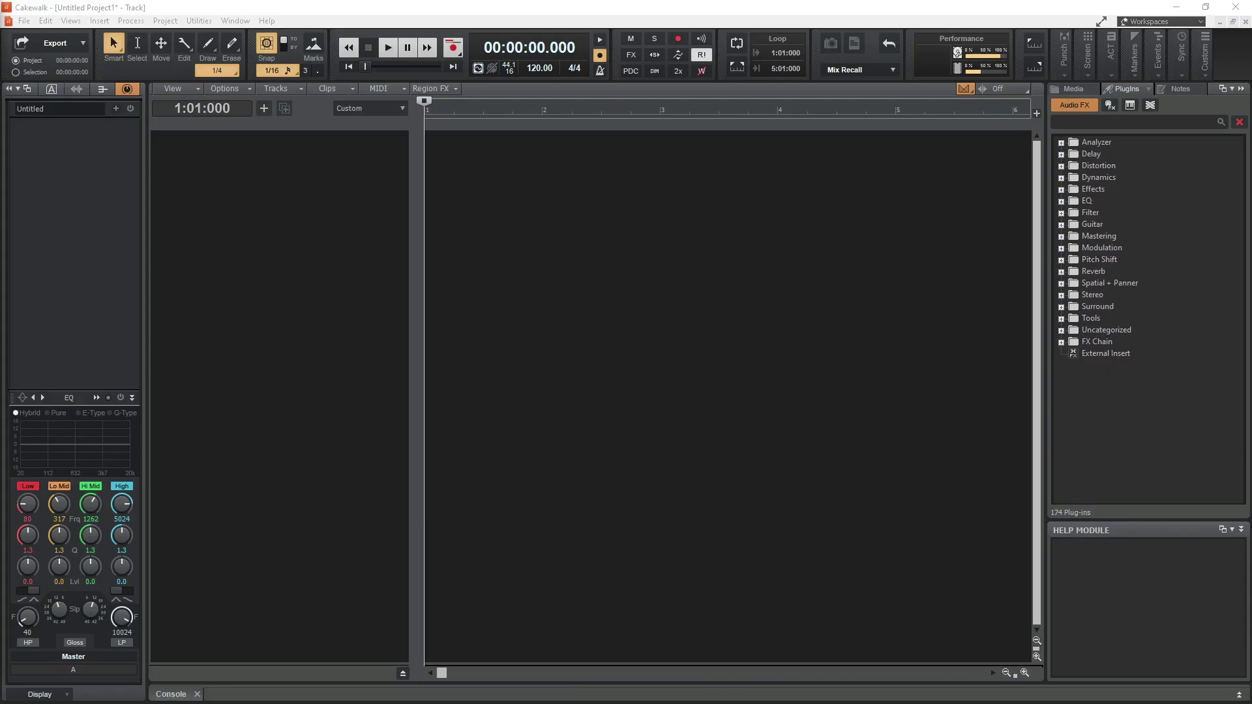
- Set Cakewalk's driver mode to ASIO and review its devices, timing master, latency and sampling rates
left_click(46, 21)
left_click(66, 233)
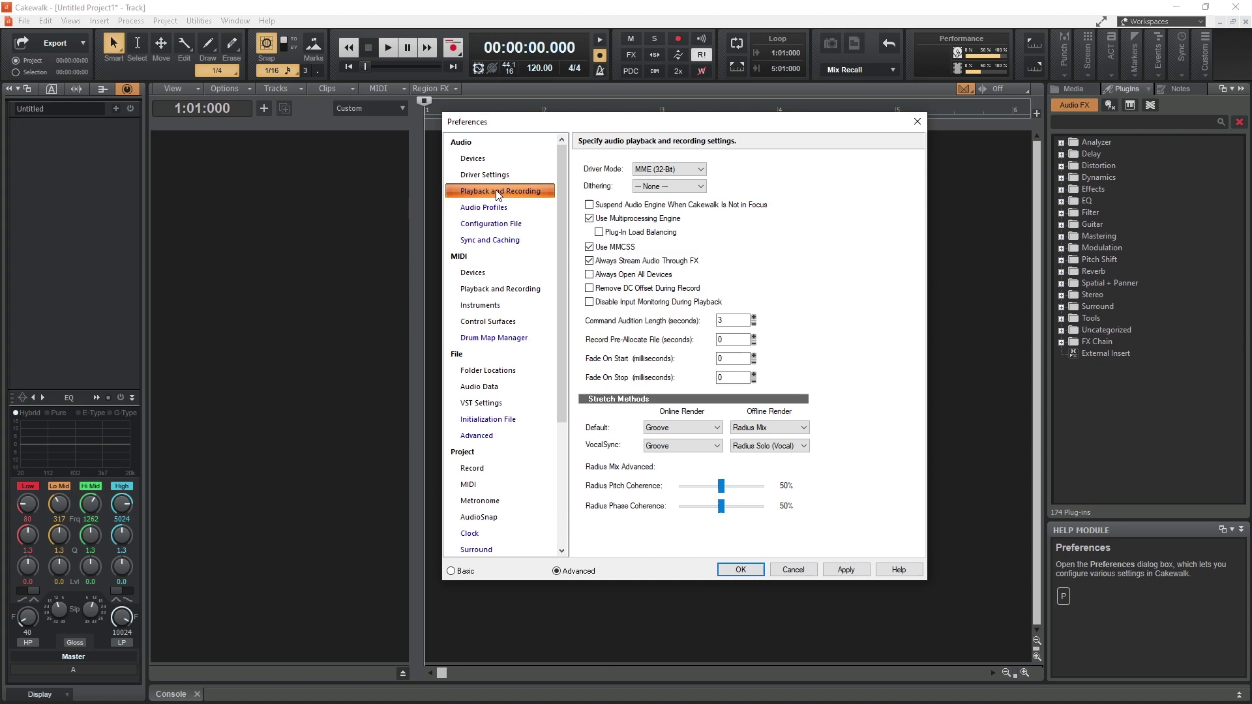
left_click(654, 204)
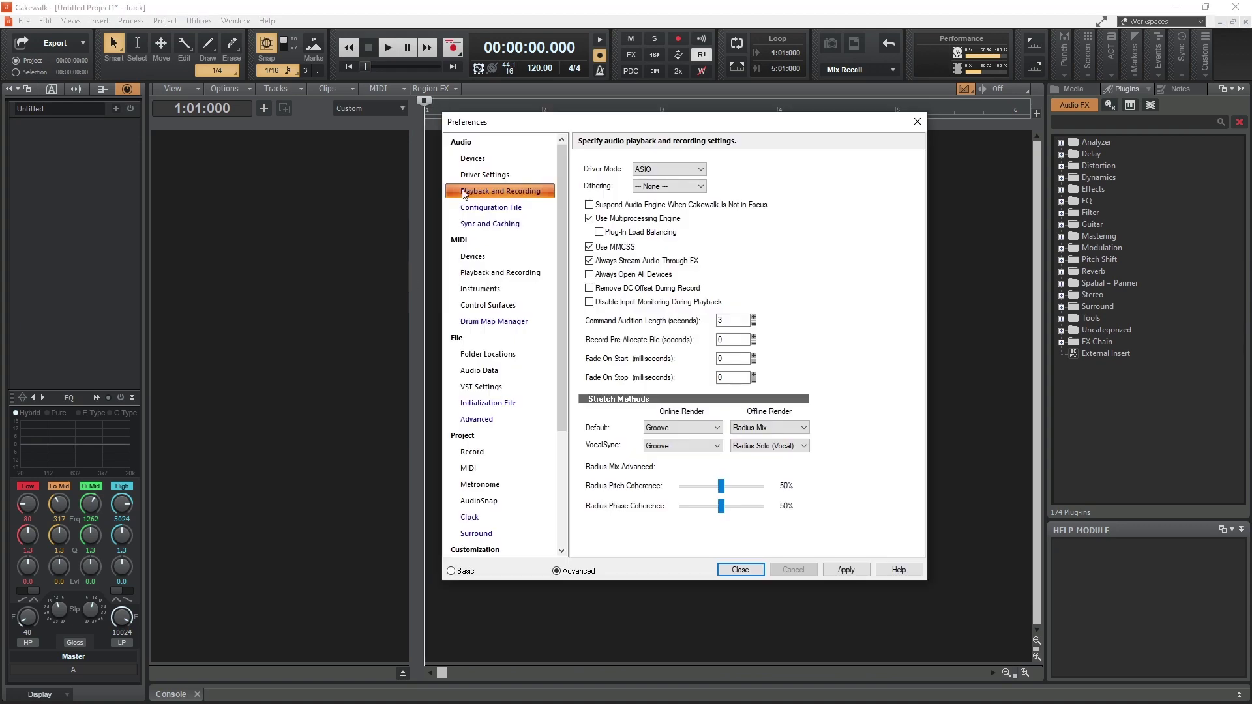
left_click(472, 160)
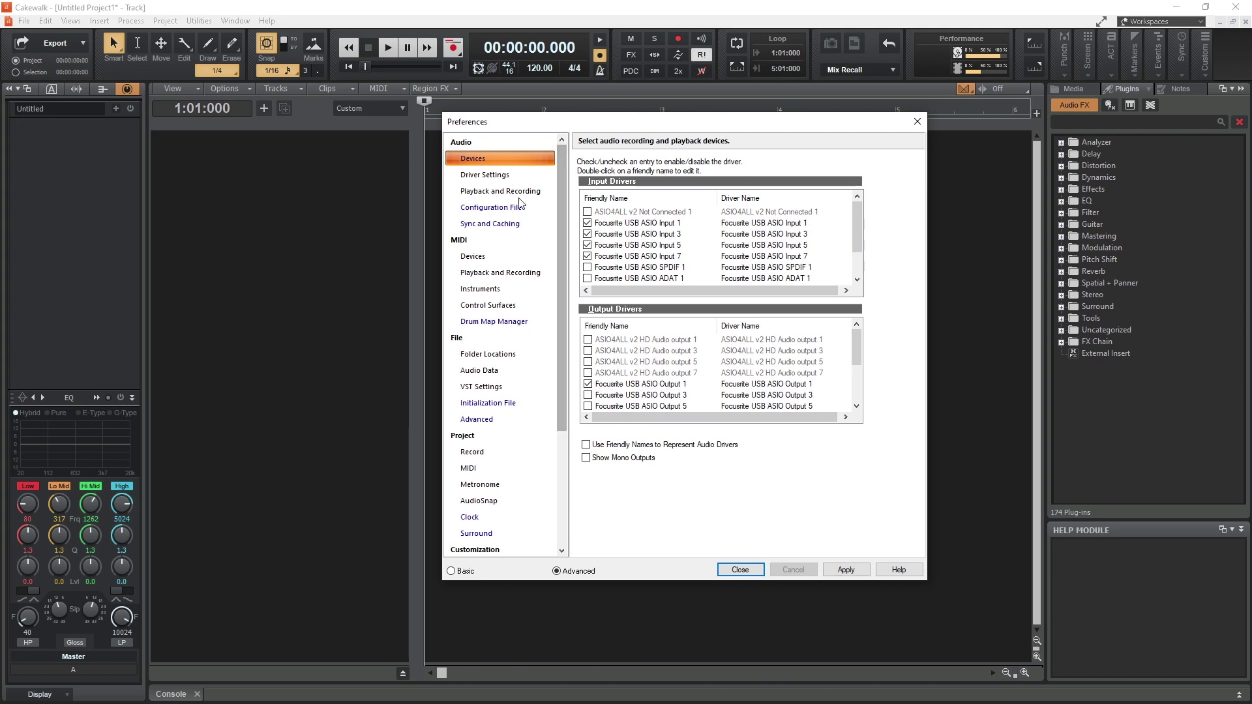
key("Down")
left_click(659, 278)
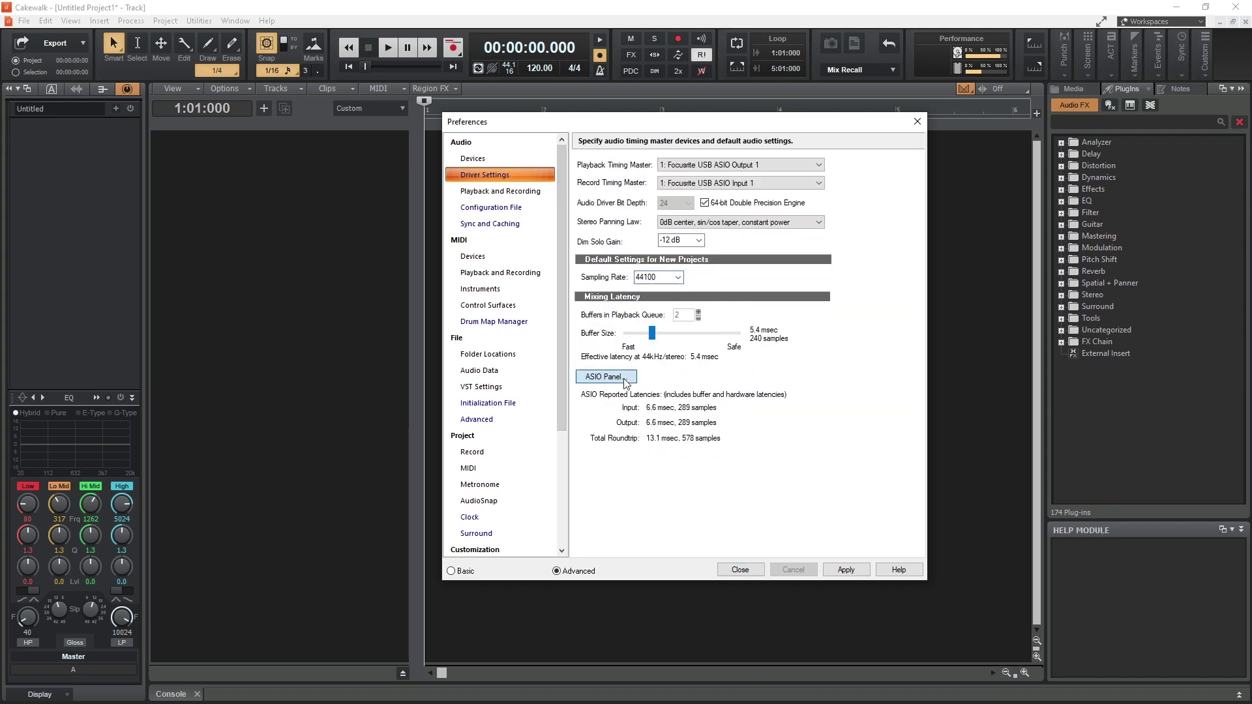
left_click(606, 377)
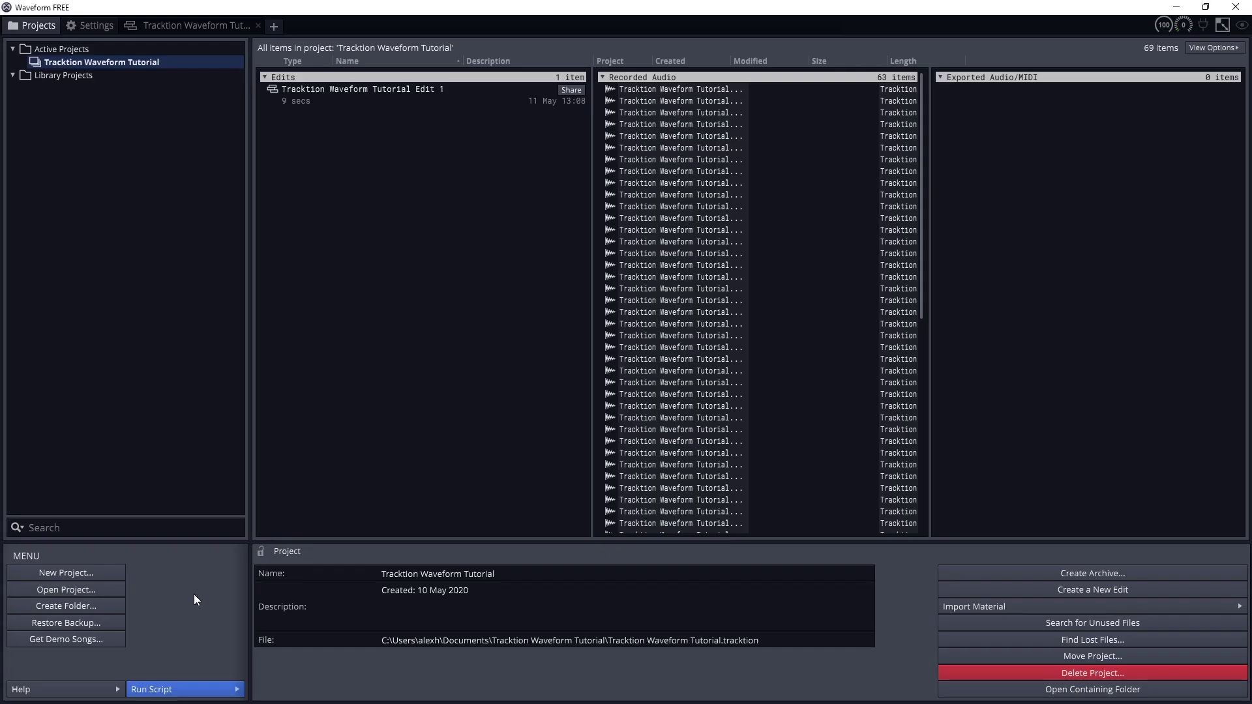
- Set Waveform's audio device to Focusrite USB ASIO at 44100 Hz and inspect Input 1's properties
left_click(87, 23)
left_click(60, 71)
left_click(293, 86)
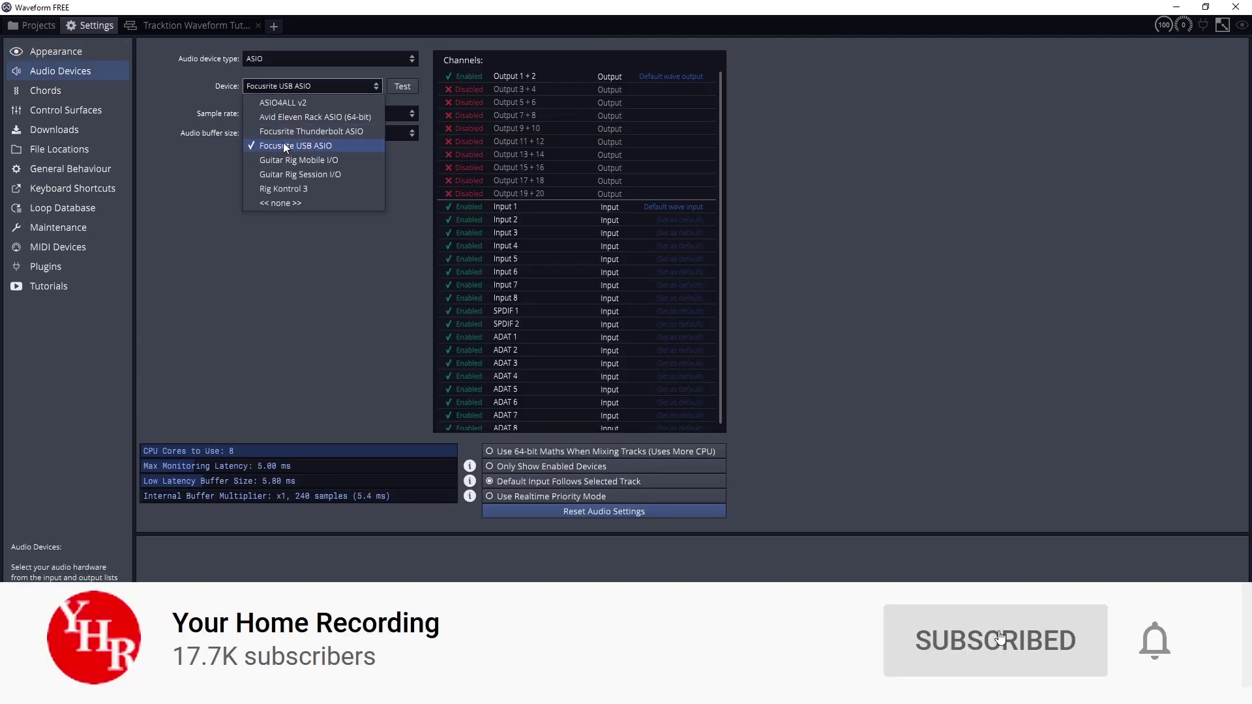
left_click(285, 145)
left_click(283, 115)
left_click(283, 127)
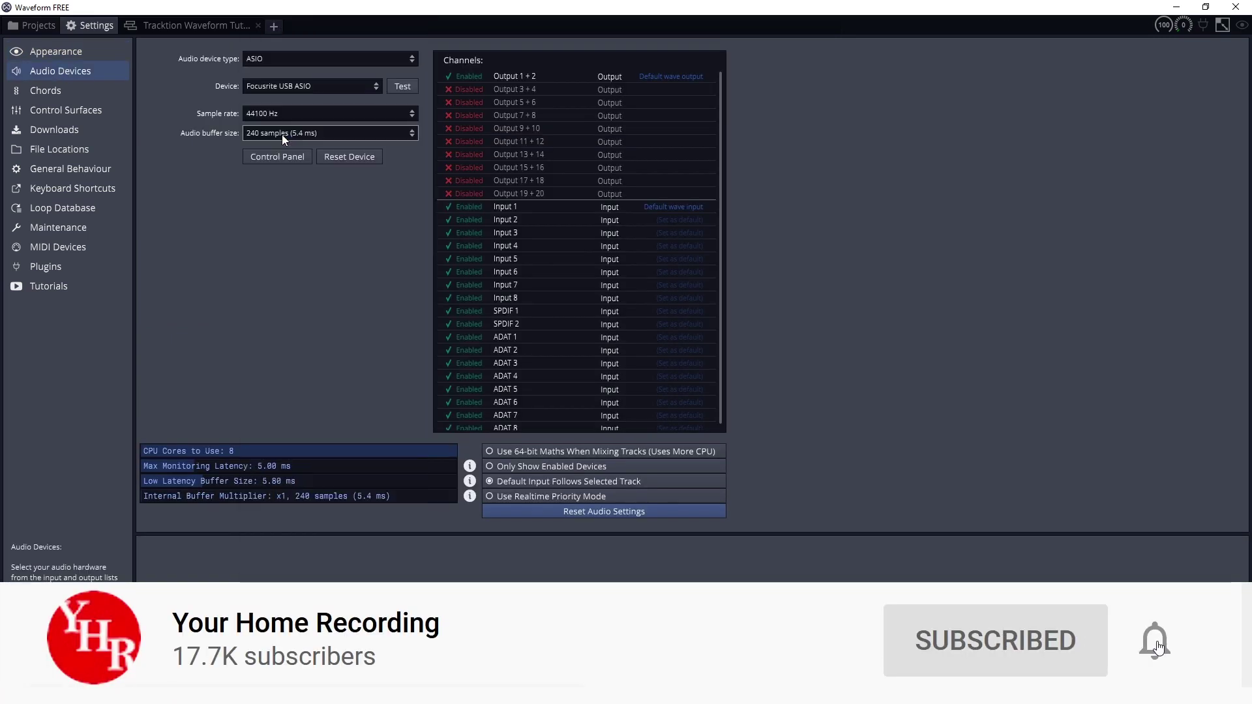
left_click(656, 207)
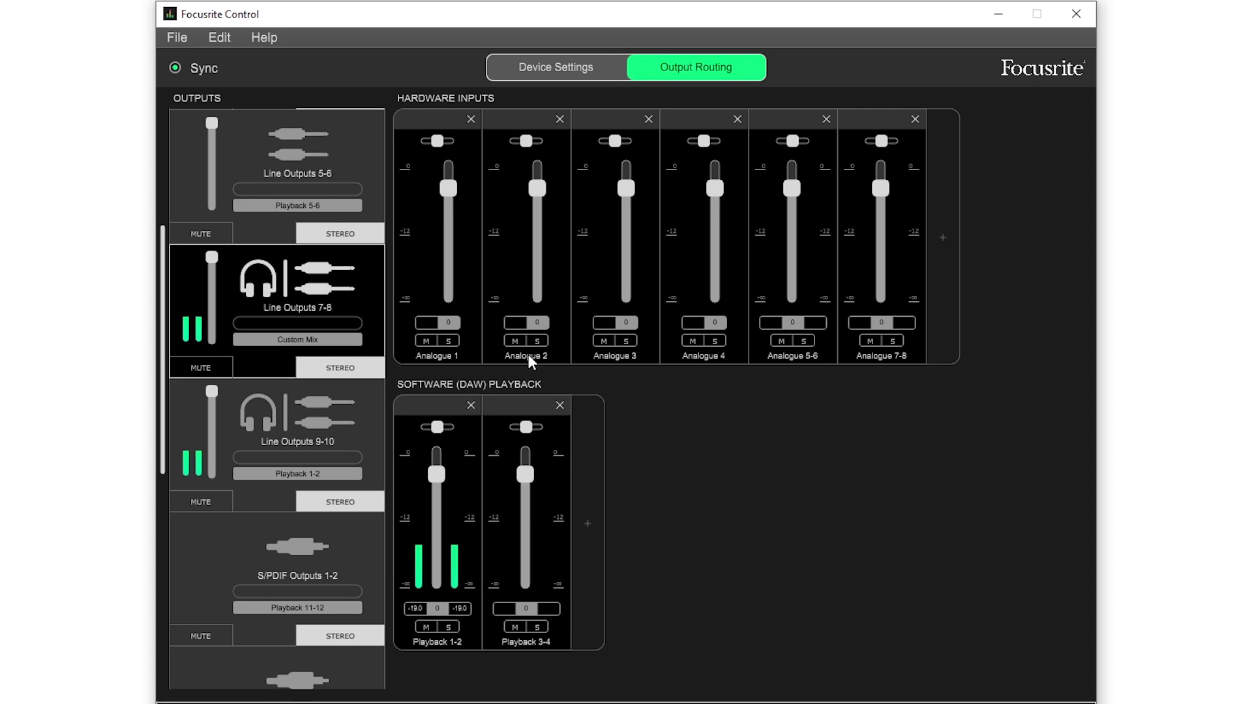
- Unsolo Analogue 1, feed Line Outputs 9-10 from Custom Mix, and clear their clip indicators
left_click(446, 341)
left_click(343, 417)
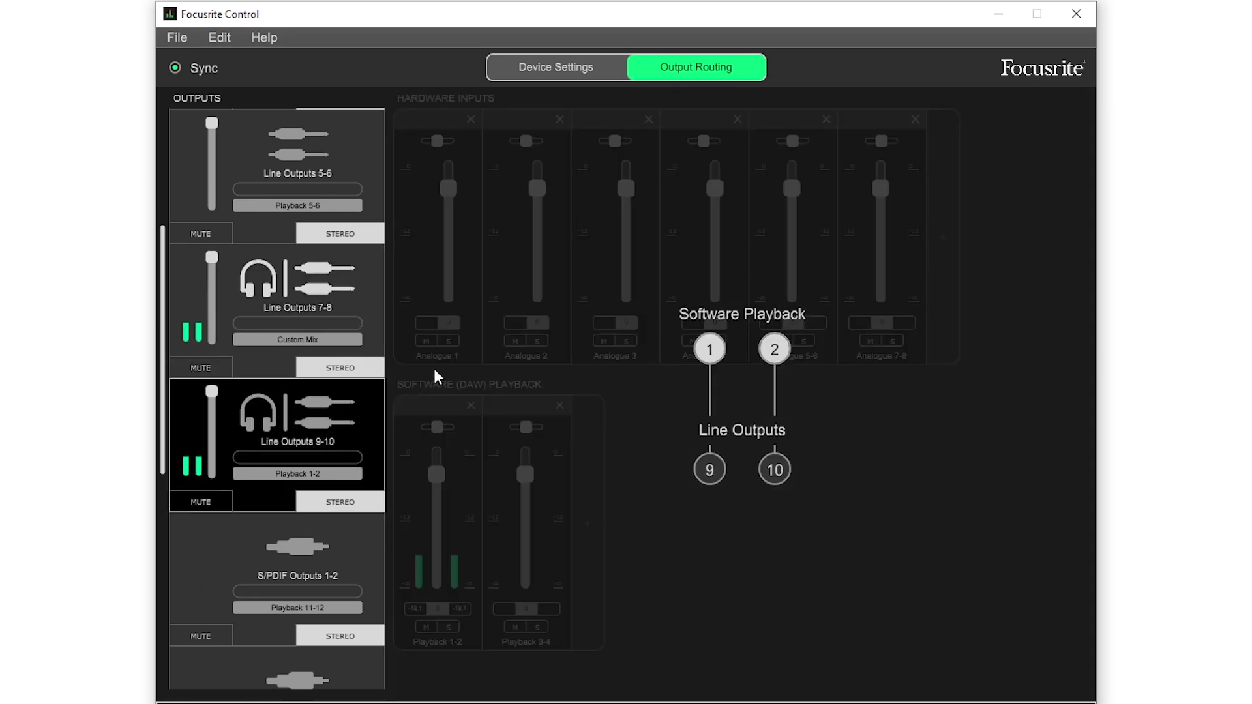
left_click(334, 475)
left_click(287, 520)
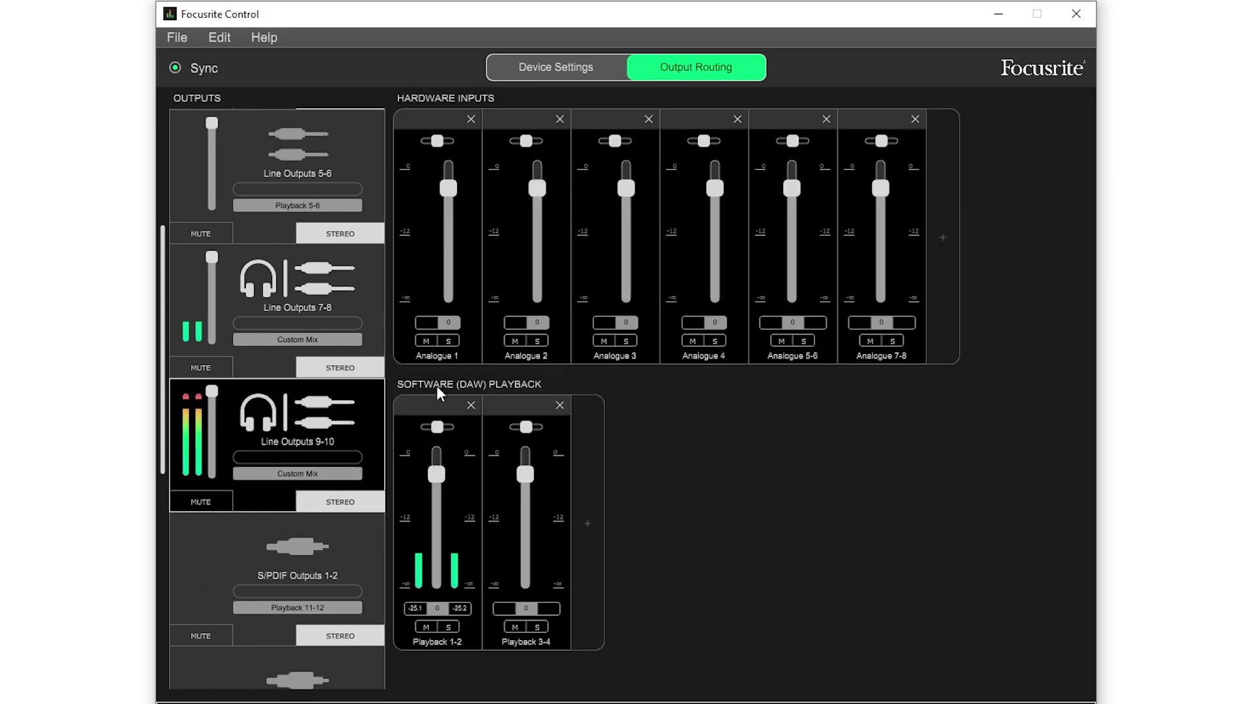
left_click(449, 341)
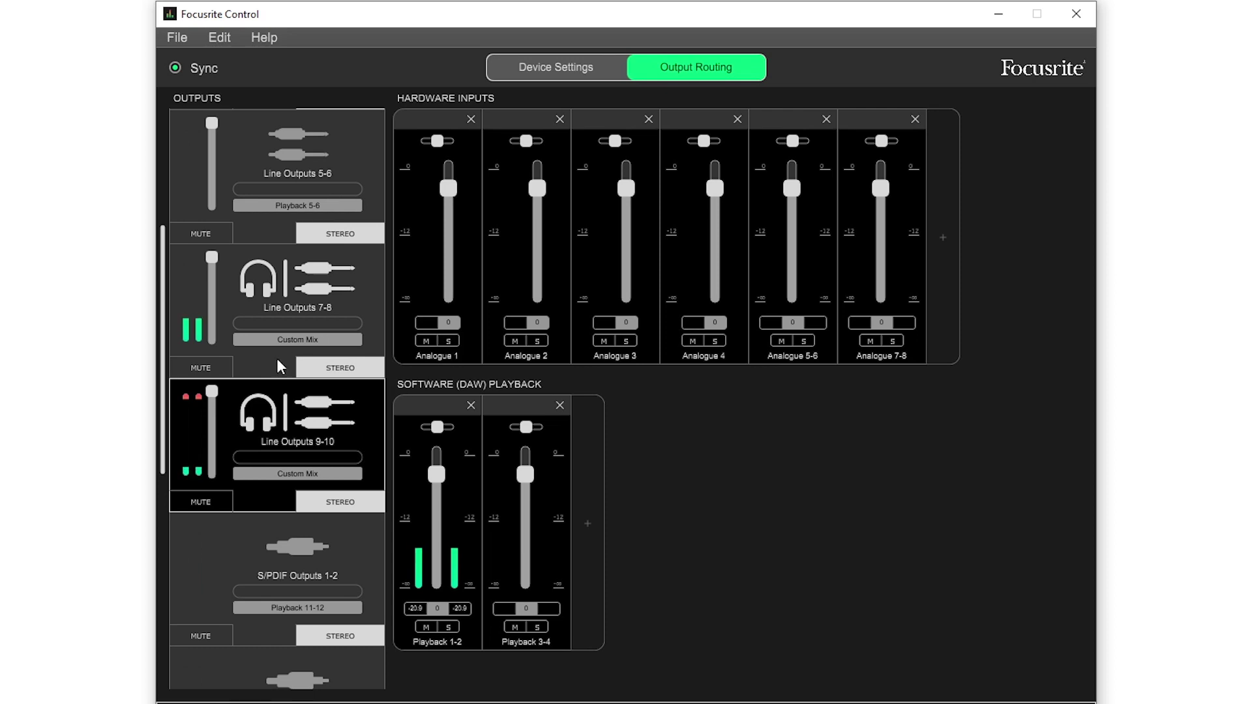
left_click(198, 396)
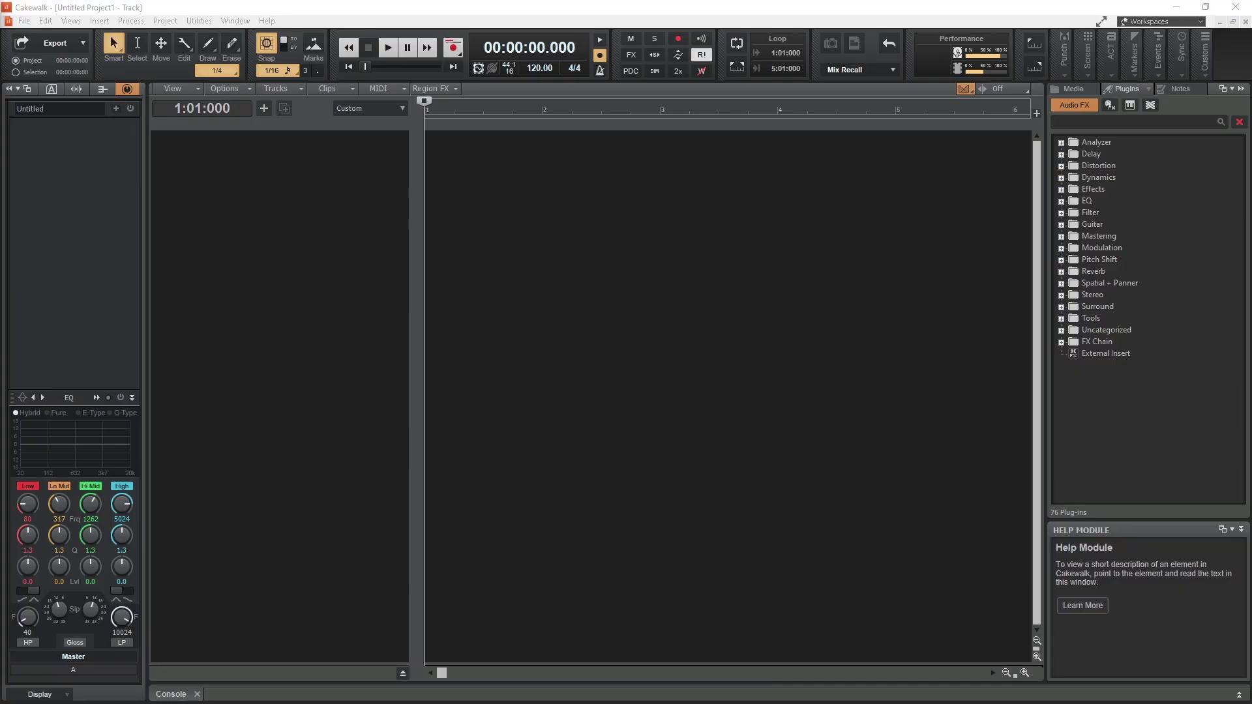
- Insert an audio track named 'Vocals', set its input to LftFcsUAI1, and arm it
right_click(197, 270)
left_click(215, 292)
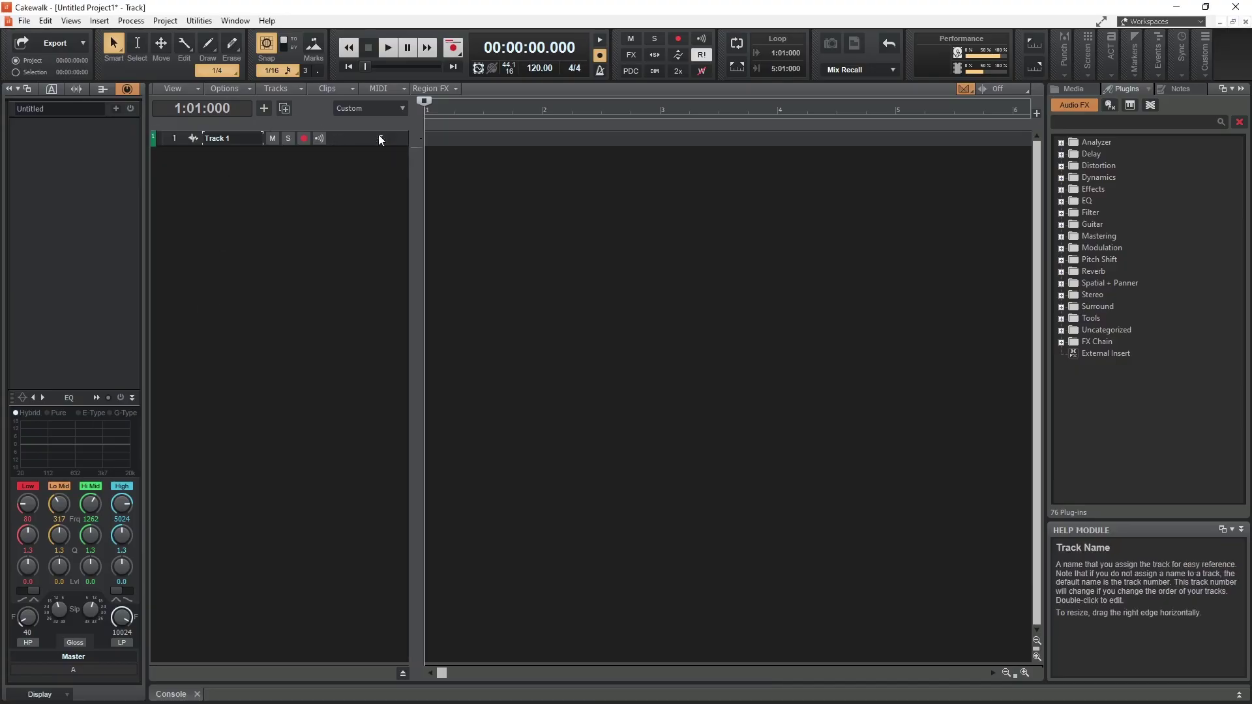
left_click(382, 137)
type("Voca")
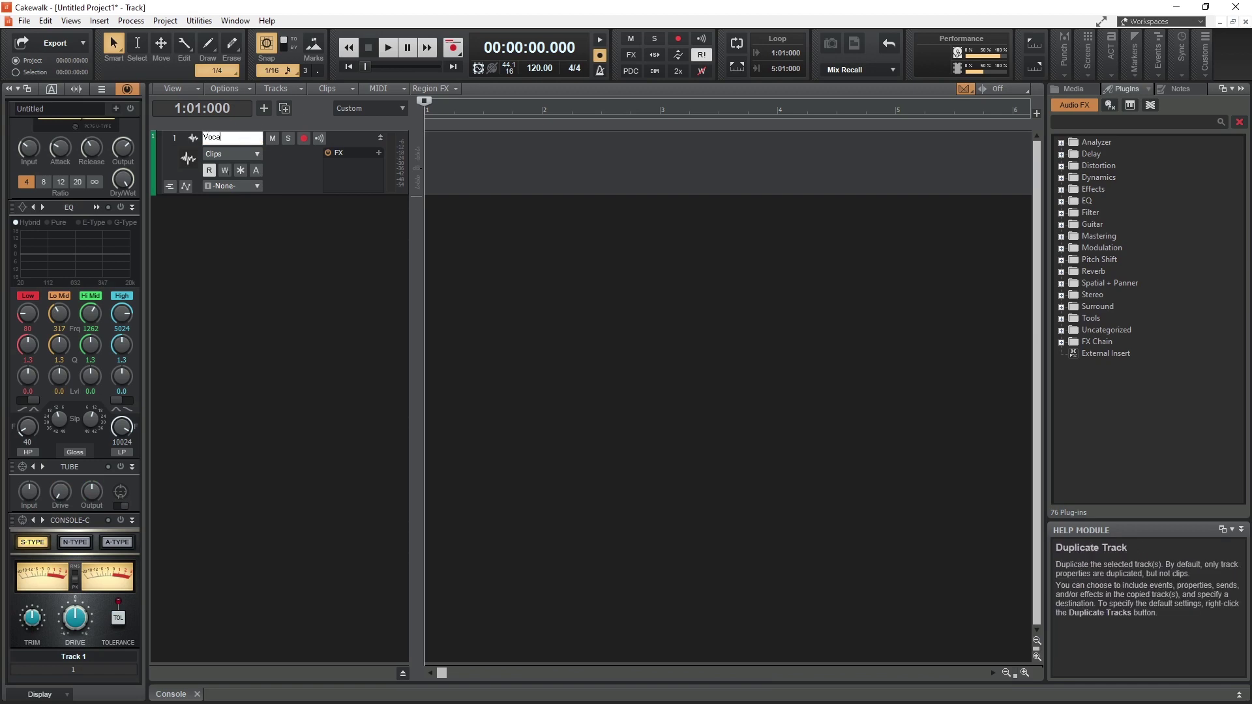
type("ls")
key("Return")
left_click(257, 186)
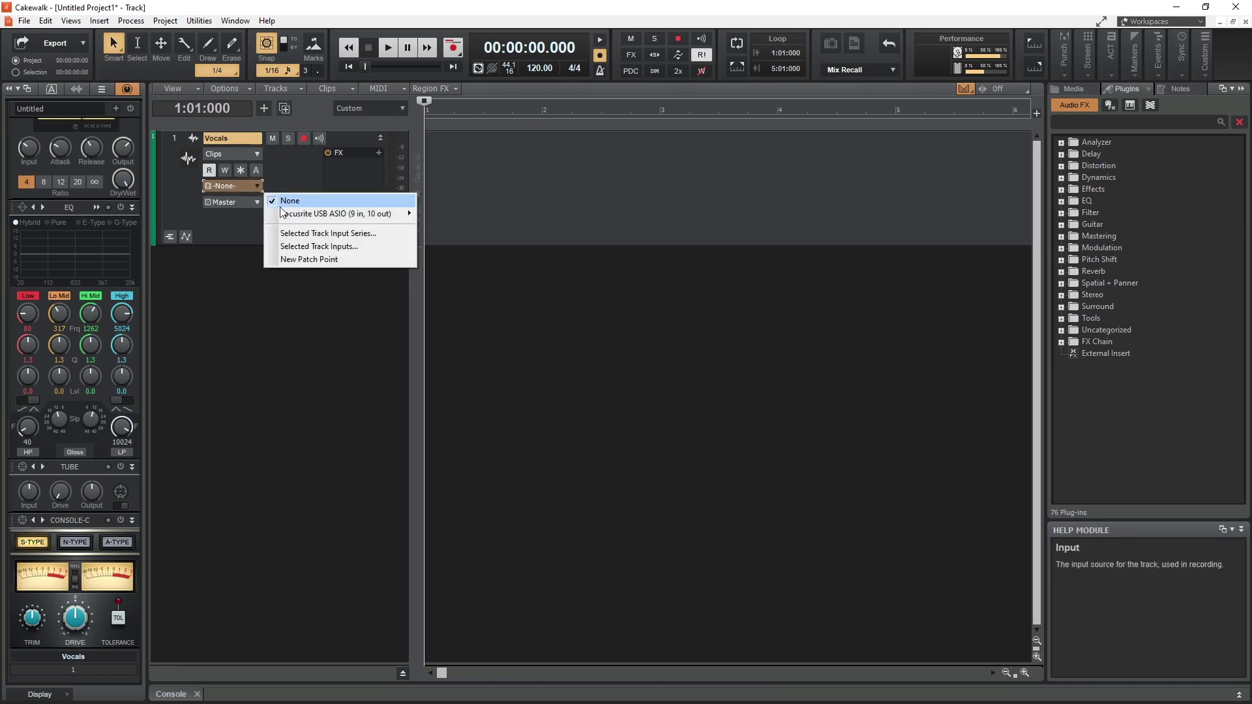
mouse_move(294, 214)
left_click(448, 215)
left_click(304, 138)
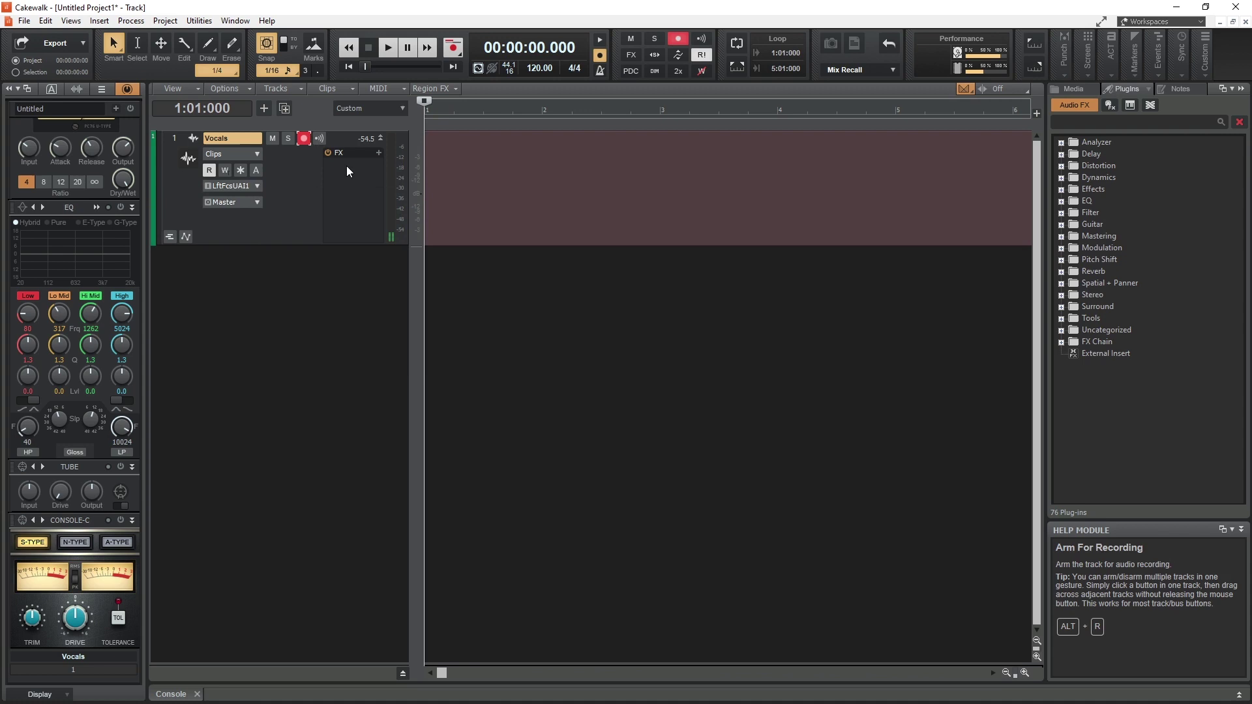
- Add #TCompressor to Vocals with the Live Vocal preset
right_click(350, 175)
mouse_move(443, 184)
mouse_move(574, 465)
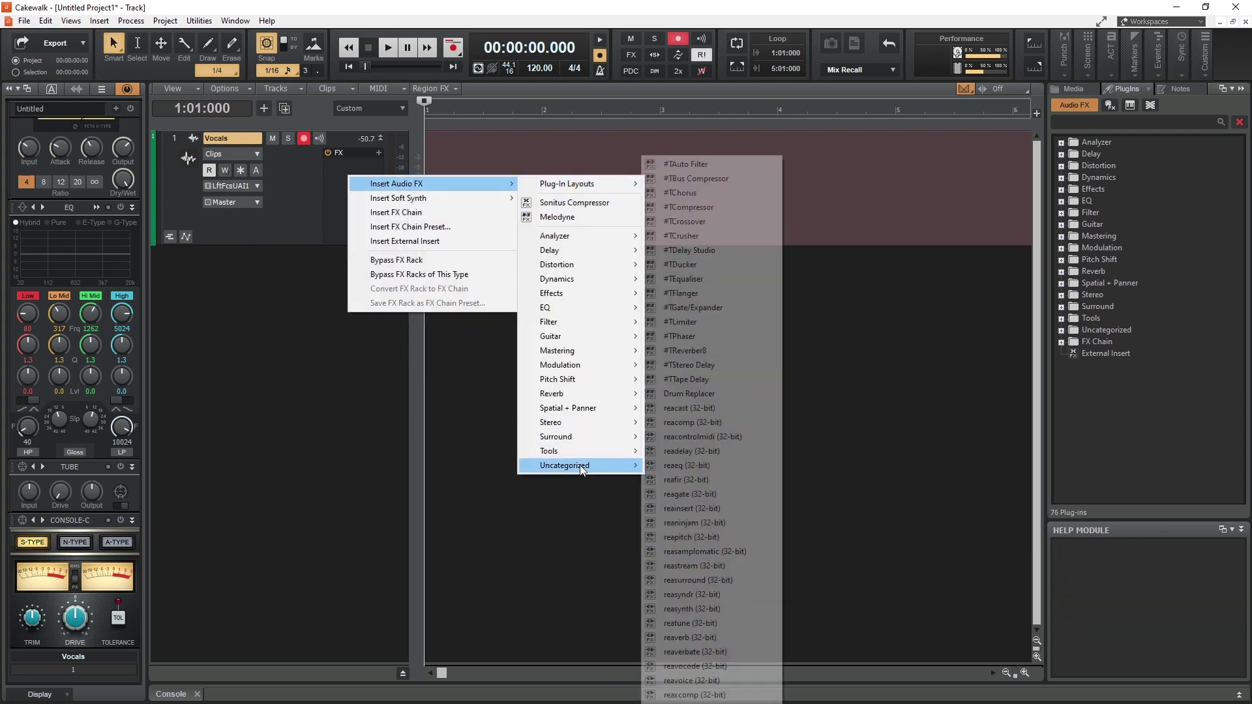
left_click(713, 209)
left_click(313, 50)
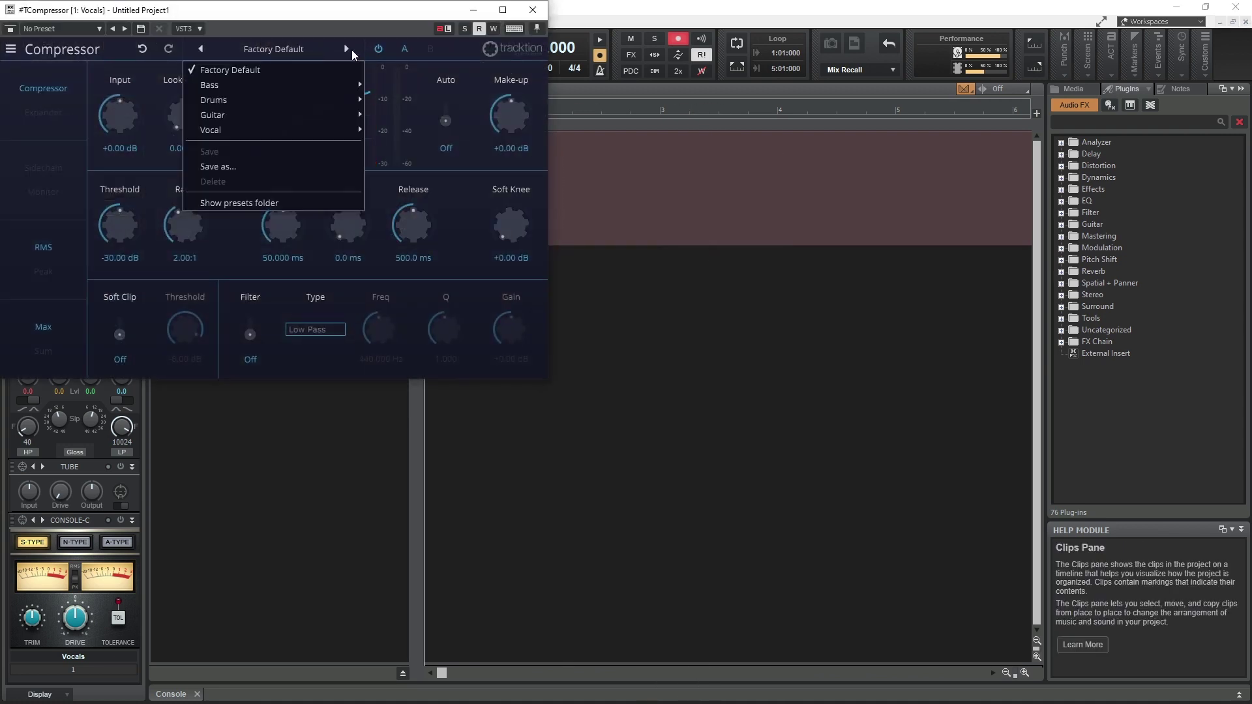
mouse_move(326, 130)
left_click(436, 146)
left_click(533, 9)
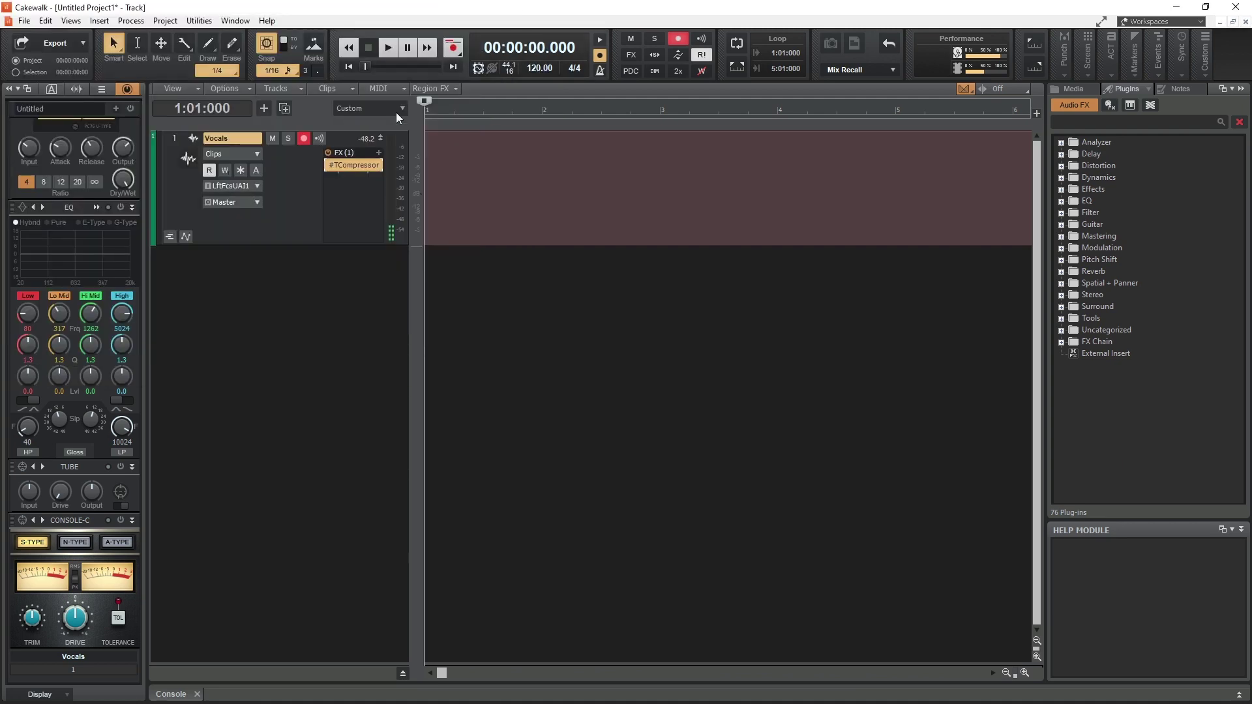
- Add #TEqualiser to Vocals with the Male Lead Vocal preset
right_click(366, 194)
mouse_move(427, 219)
mouse_move(594, 499)
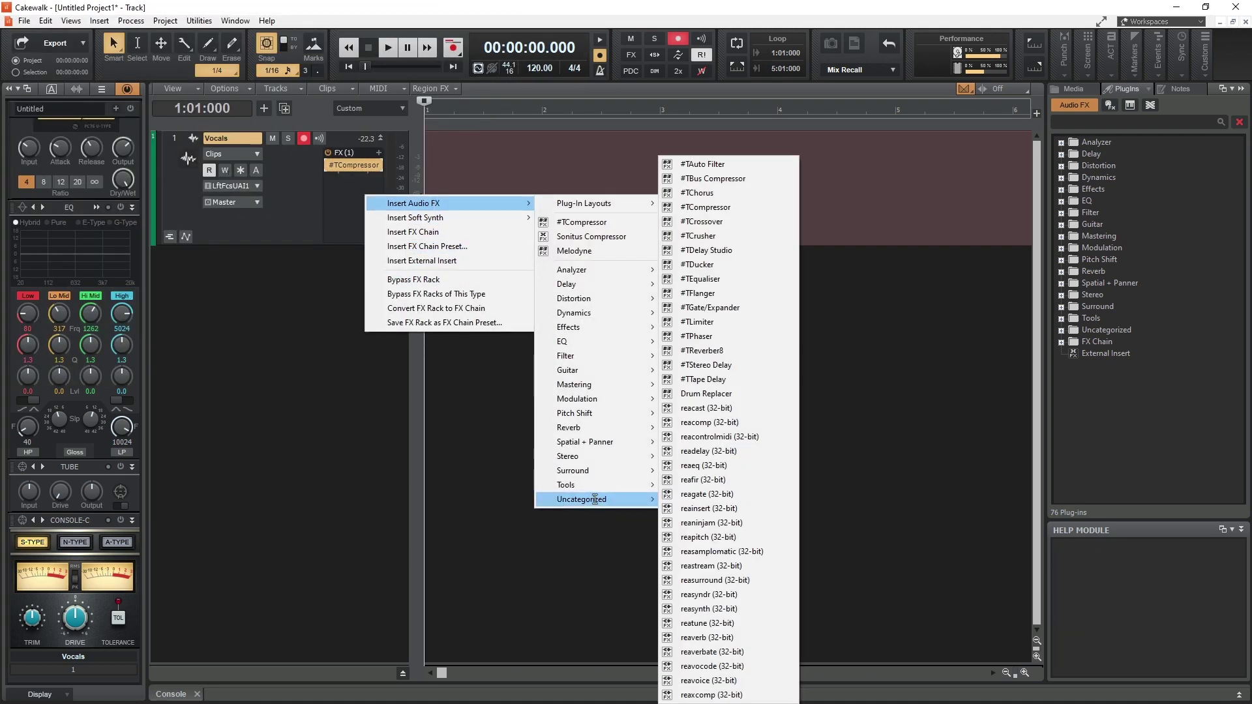
left_click(723, 278)
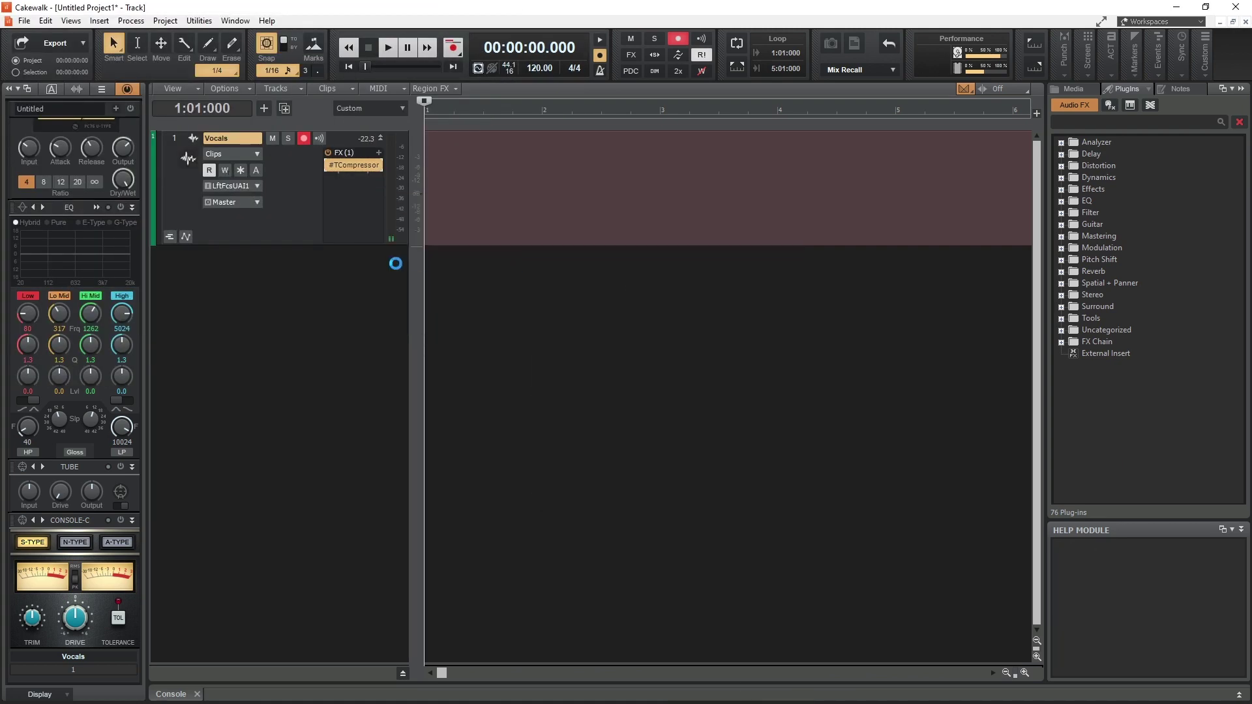
left_click(397, 233)
mouse_move(363, 327)
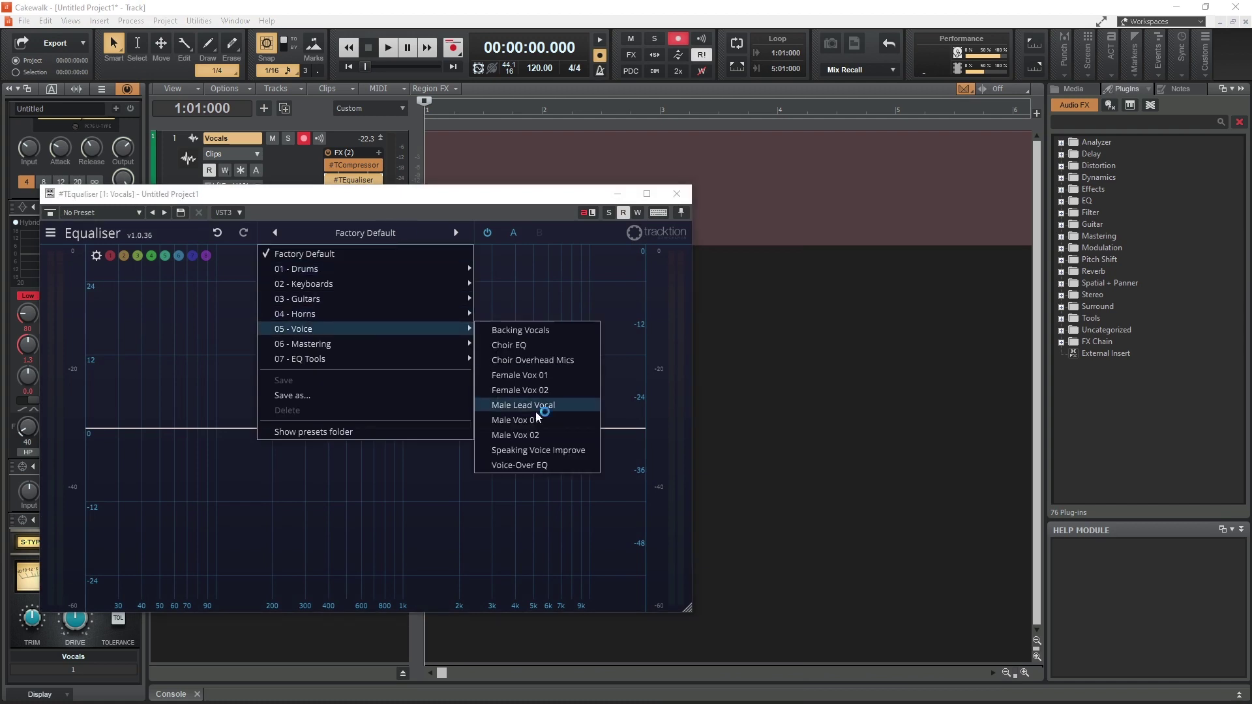
left_click(534, 411)
left_click(678, 195)
- Add Reverber8 to Vocals with the medium room vocal preset
right_click(343, 196)
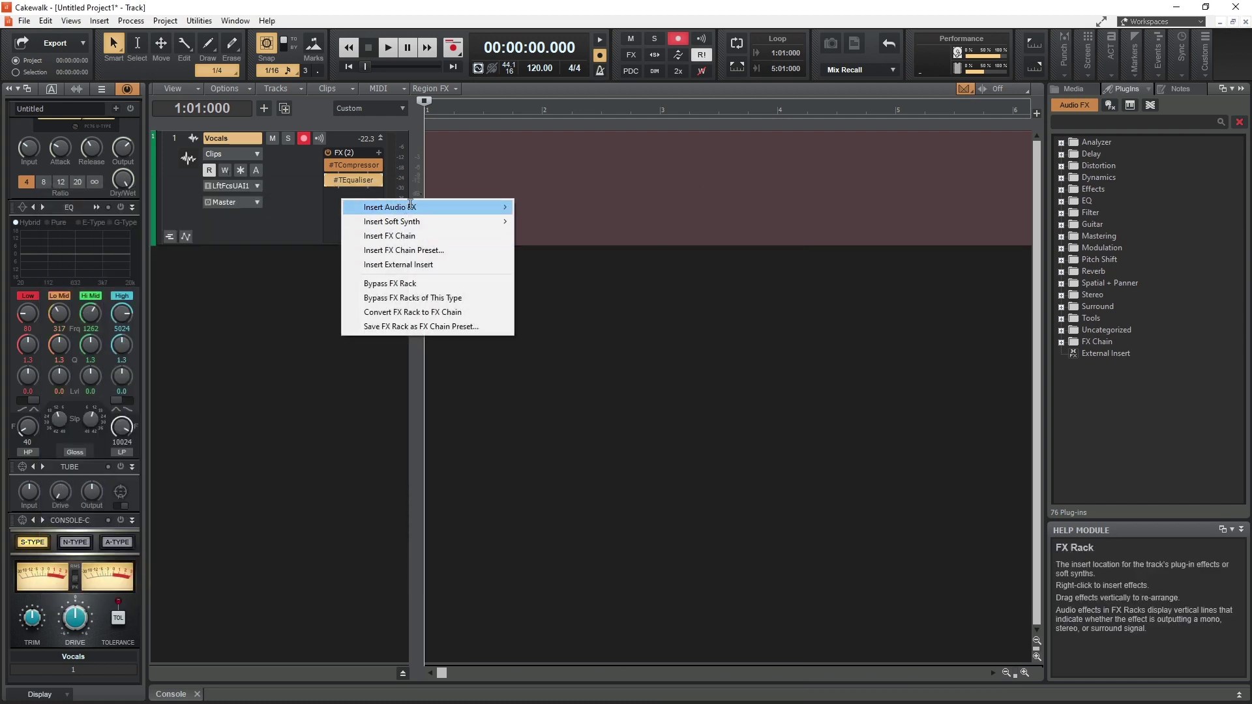
mouse_move(424, 207)
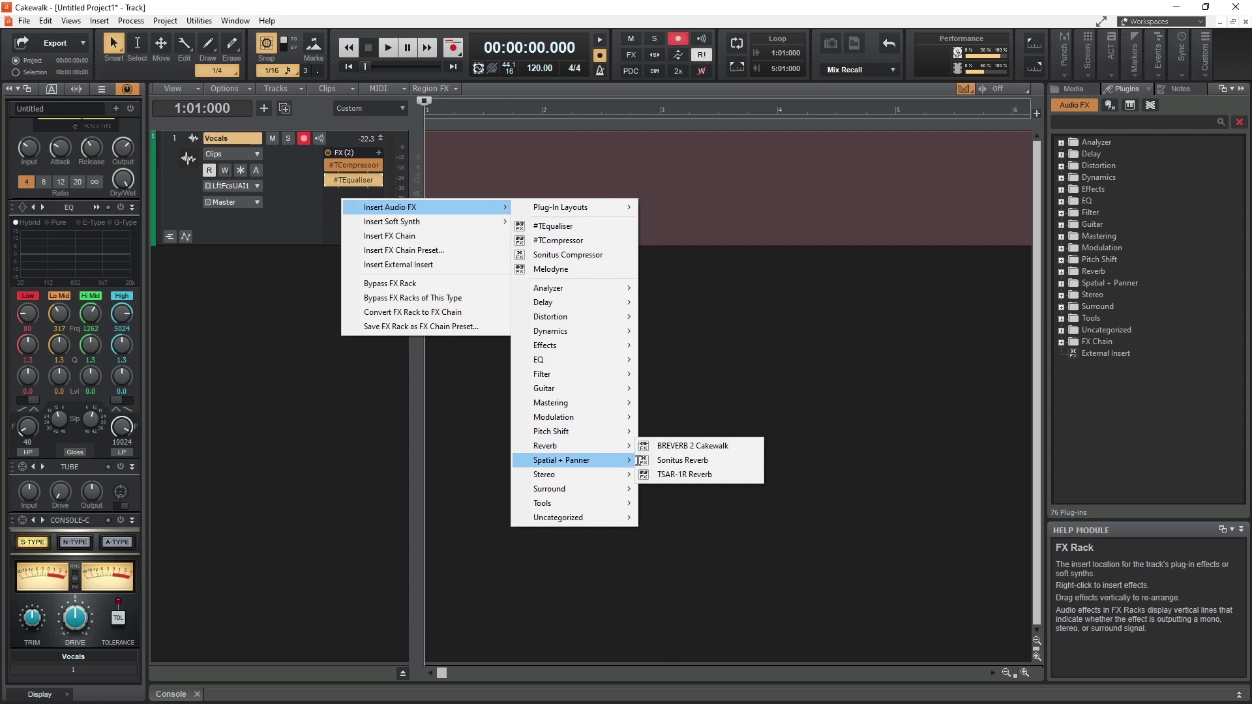
mouse_move(597, 517)
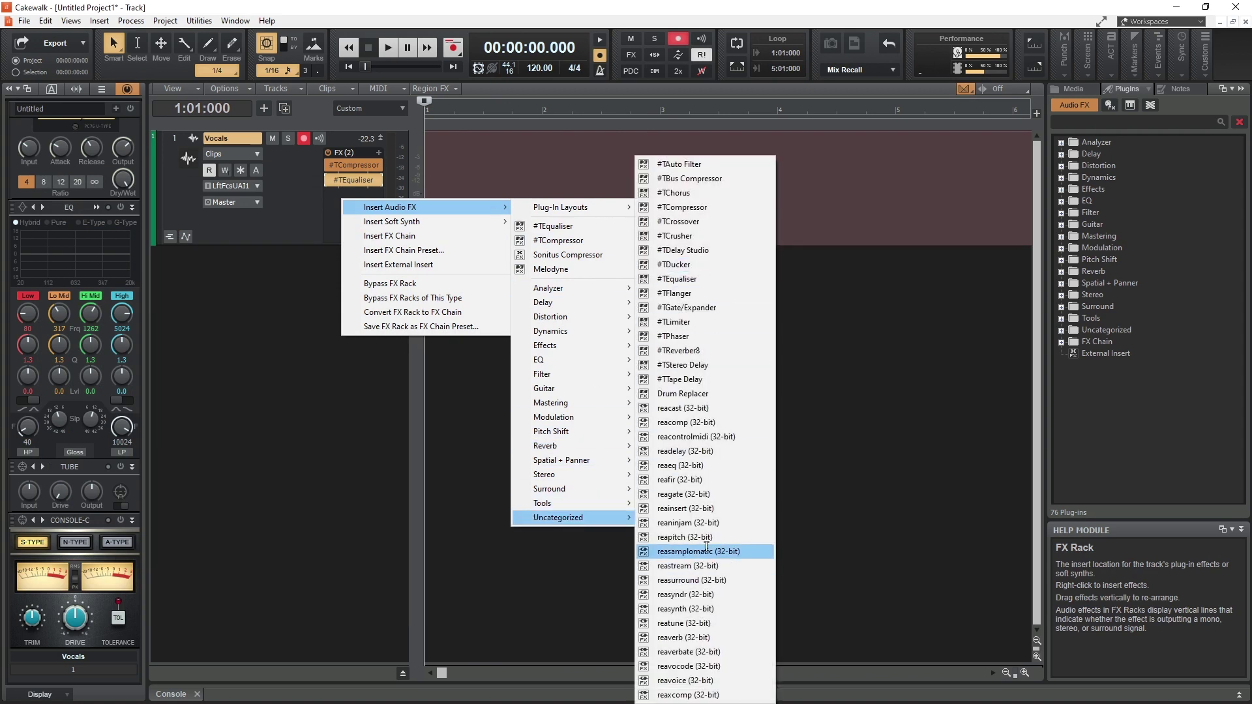
left_click(678, 351)
left_click(398, 234)
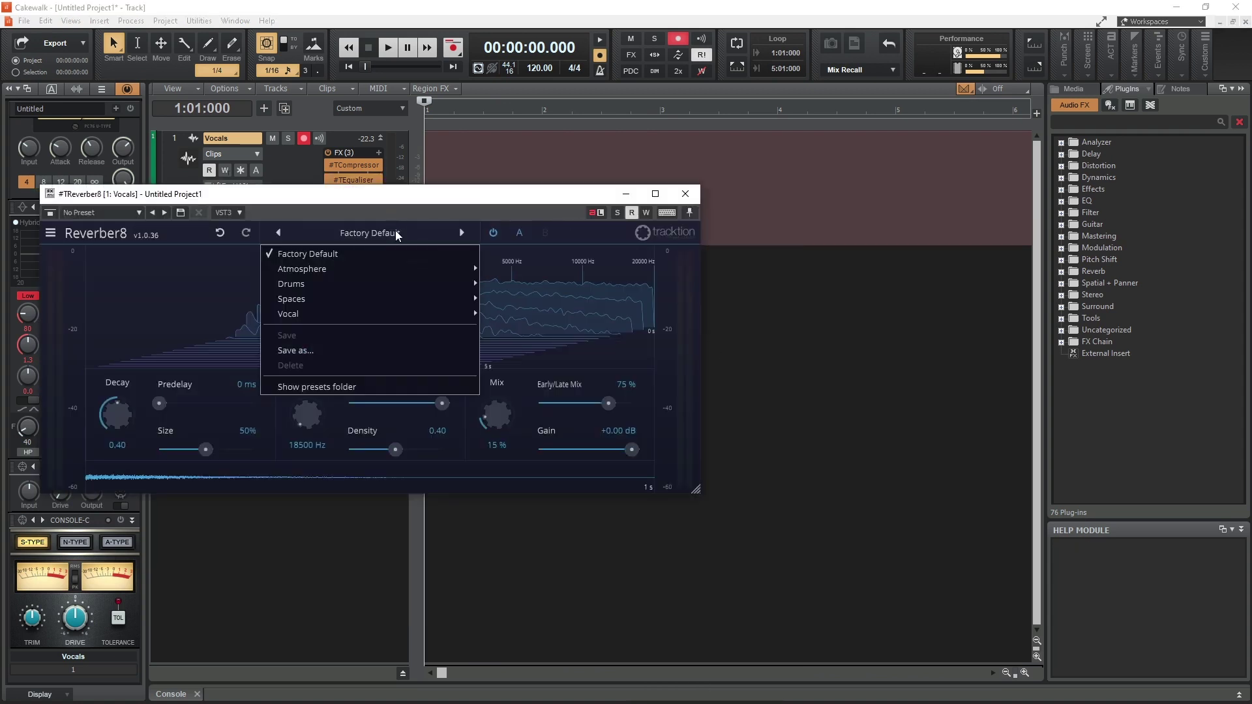
mouse_move(365, 316)
left_click(538, 393)
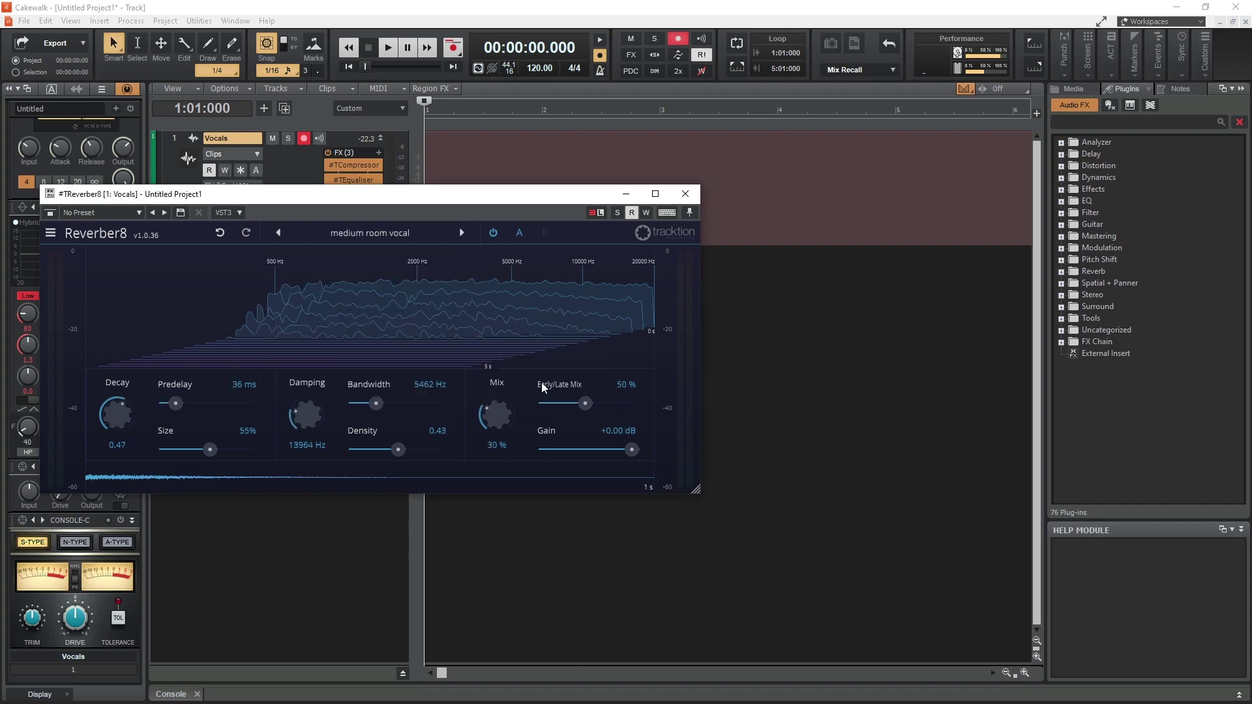
left_click(685, 193)
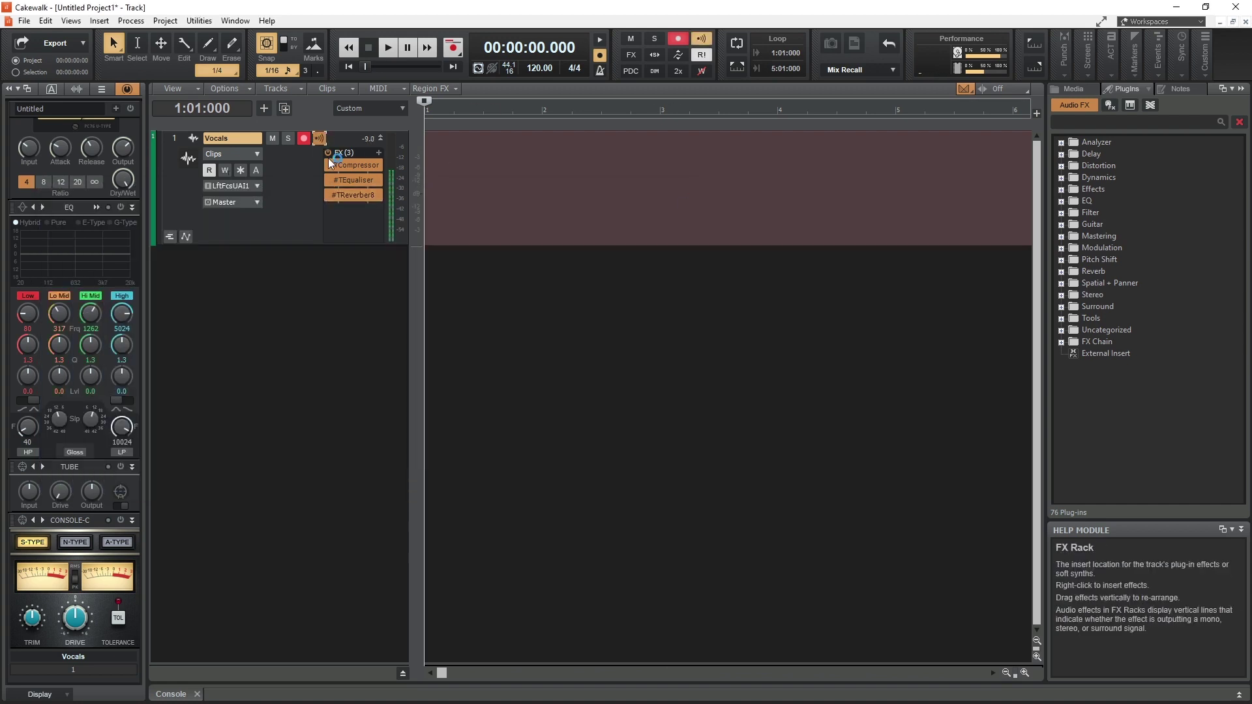
- Record a short test take on Vocals, then rename Track 1 to 'Electric' and arm it
left_click(453, 47)
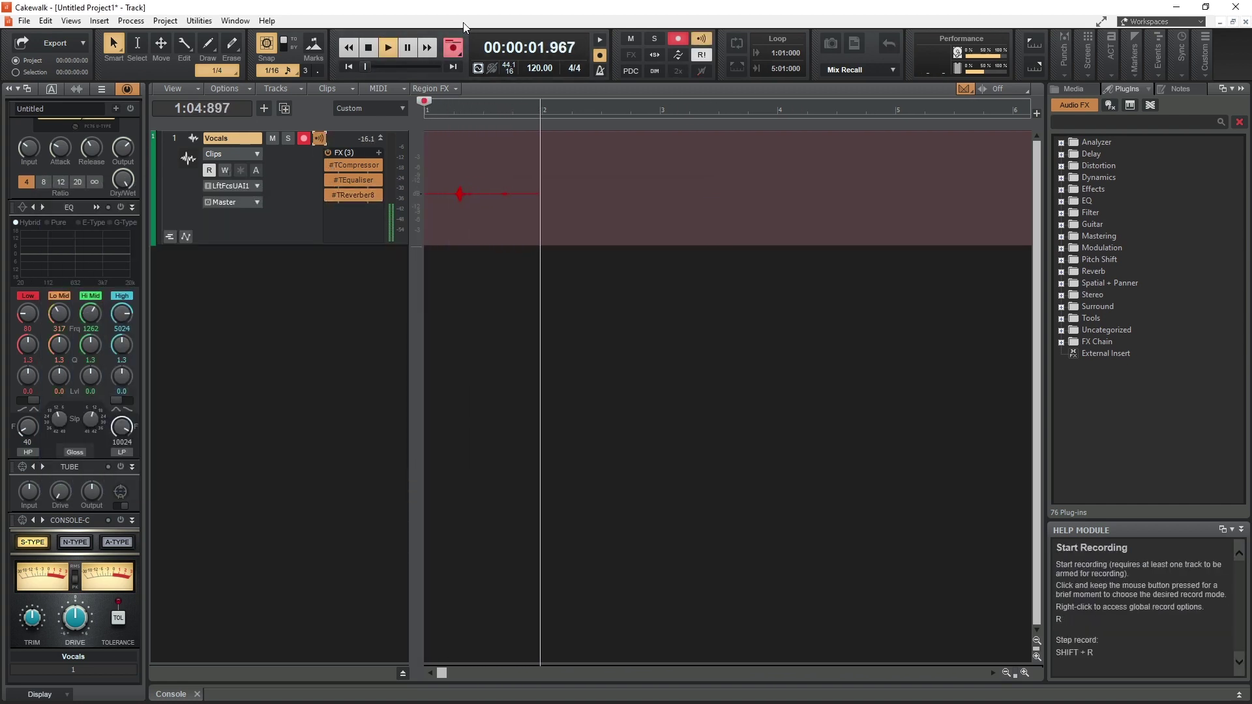
key("space")
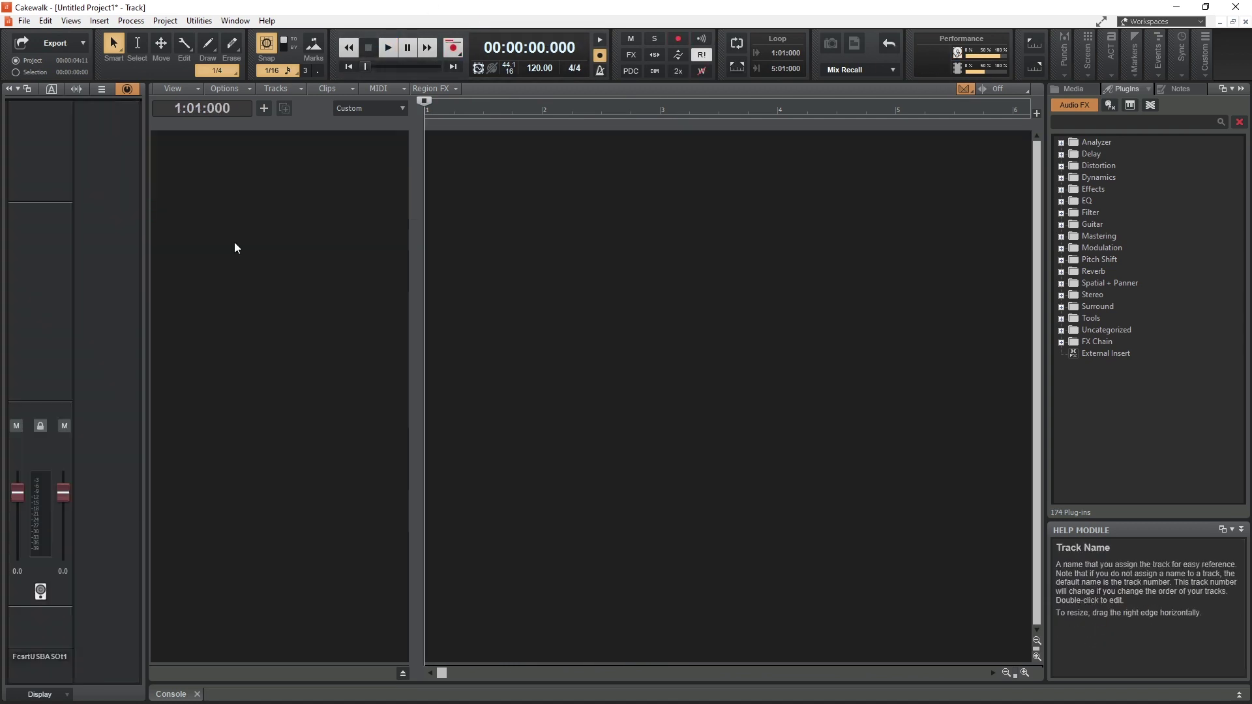
left_click_drag(258, 147, 259, 304)
double_click(232, 138)
type("Electric Guitar")
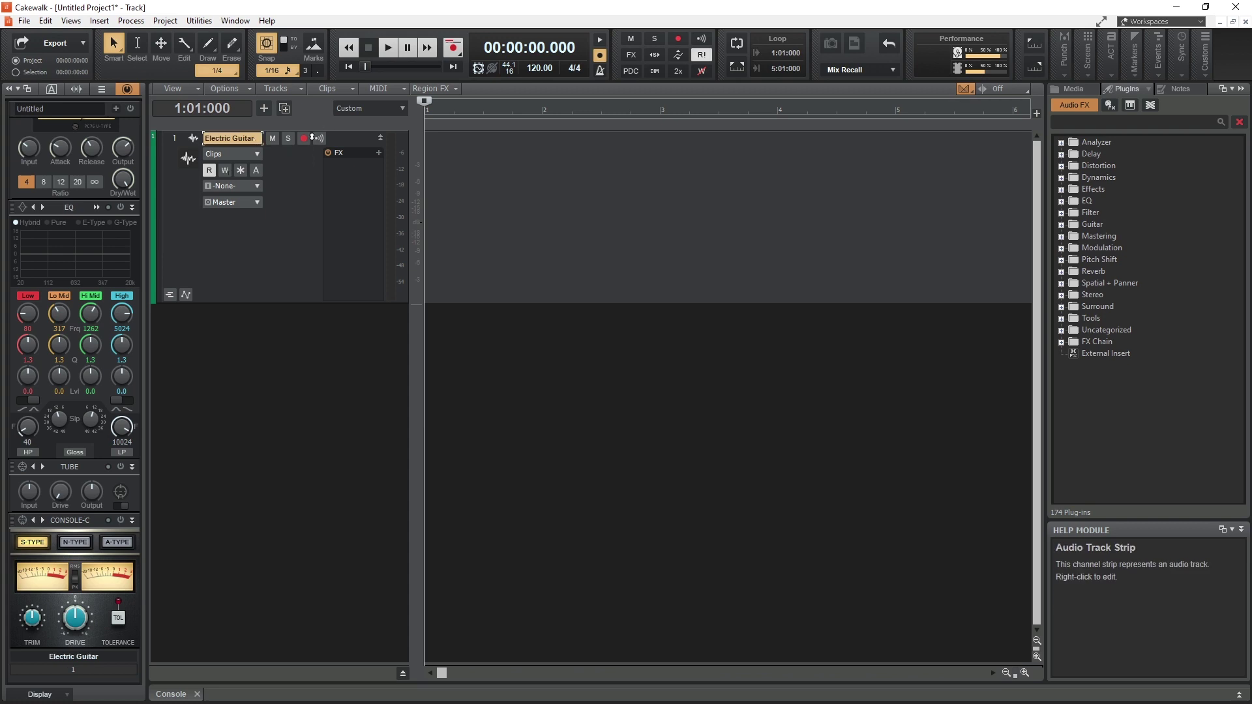
left_click(304, 137)
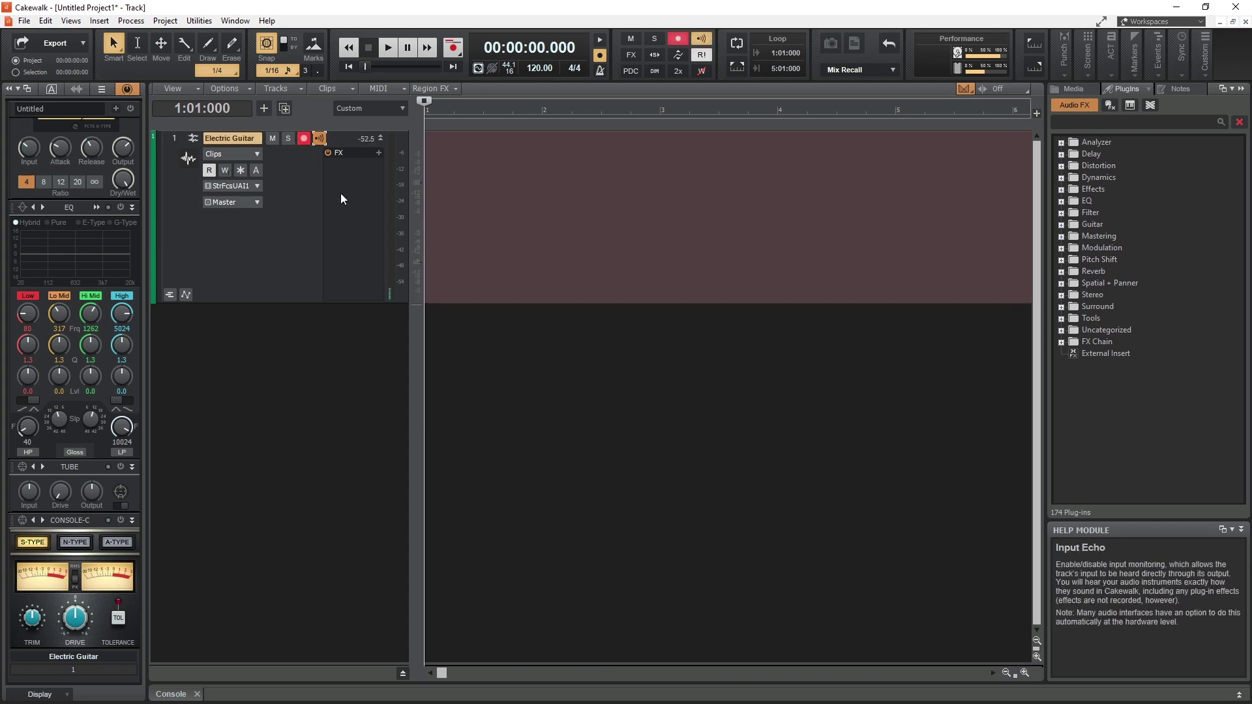
- Set the Electric Guitar track's input to LftFcsUAI1 and insert the TH3 amp simulator
left_click(256, 185)
left_click(476, 212)
right_click(356, 178)
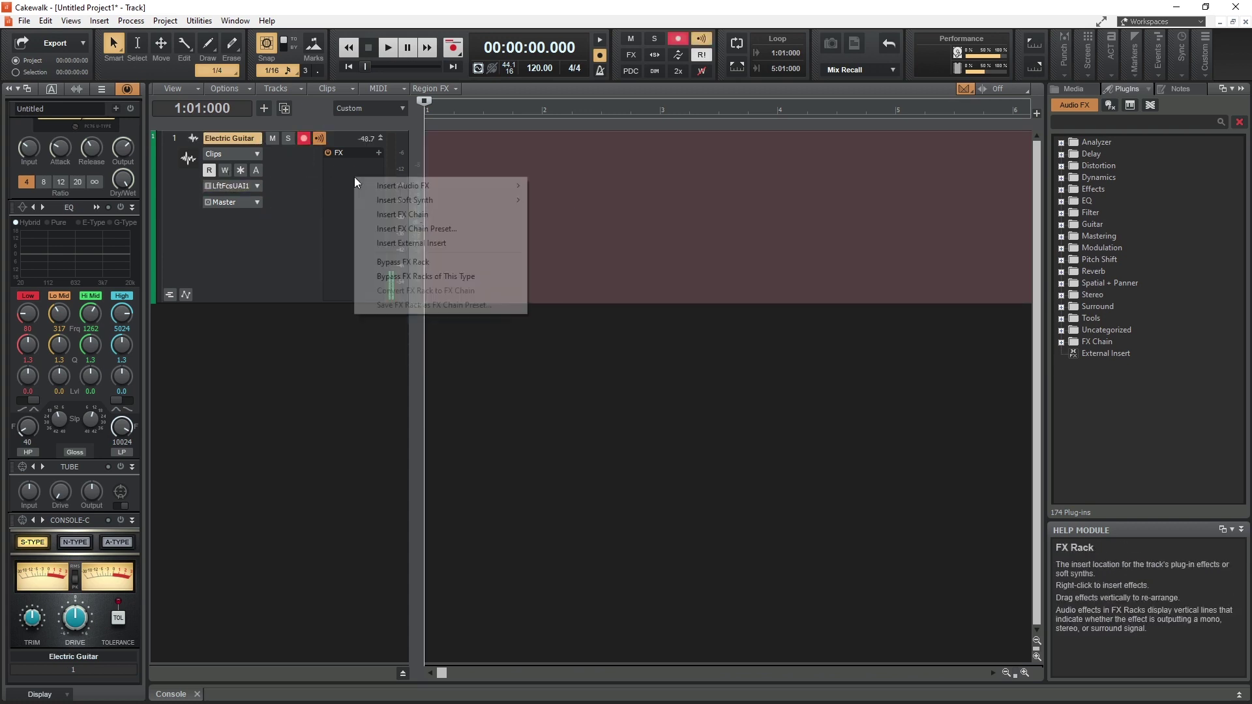
mouse_move(375, 186)
left_click(666, 384)
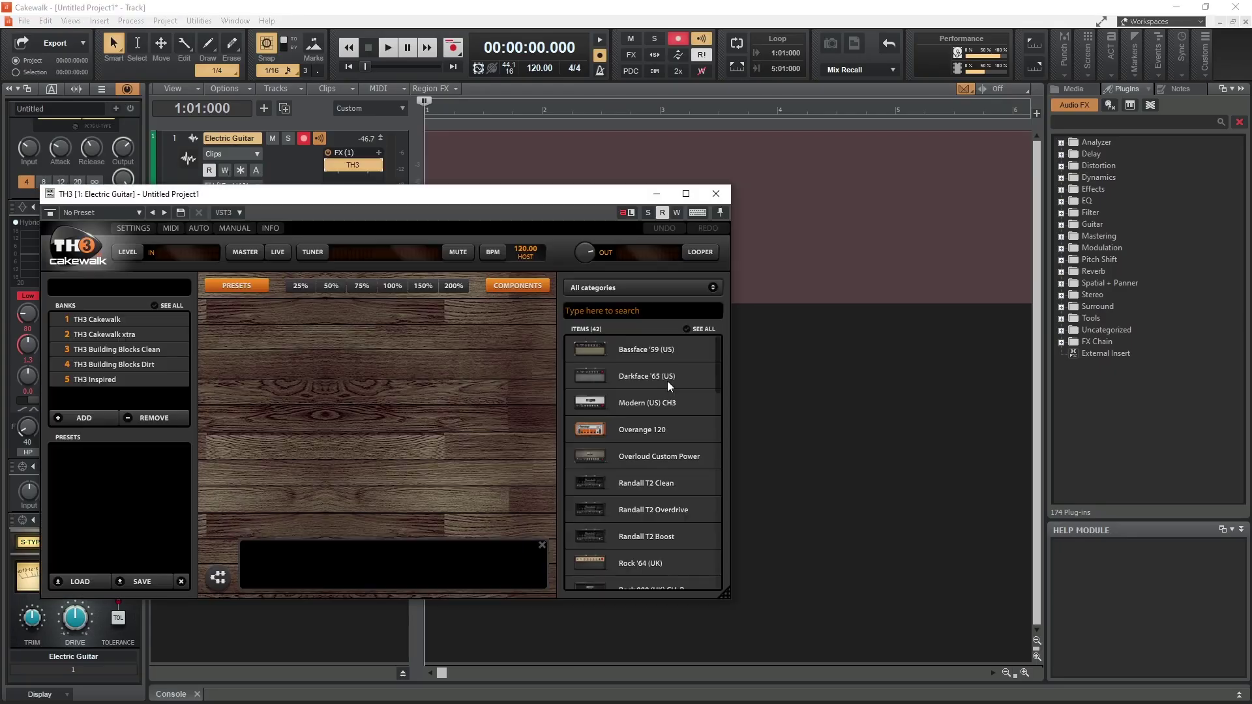
- Load TH3's THe Crunch preset and turn up the slo 88 amp volume
left_click_drag(524, 186, 753, 171)
left_click(366, 293)
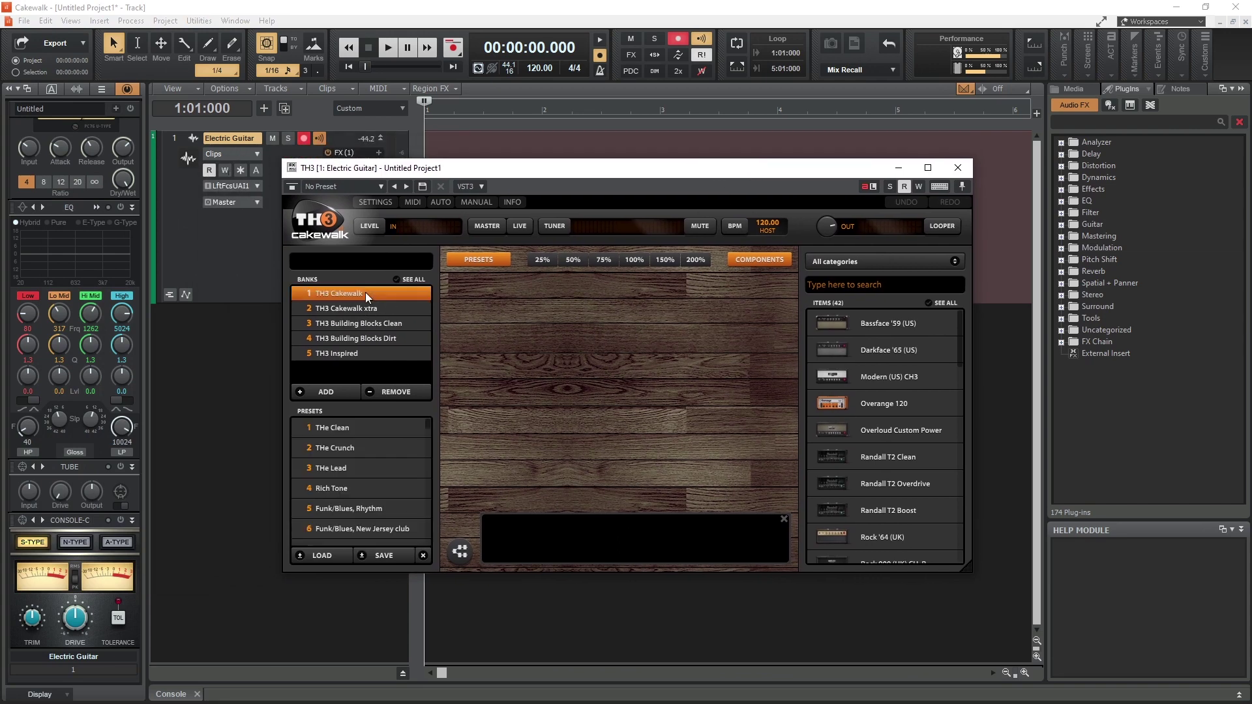
left_click(323, 447)
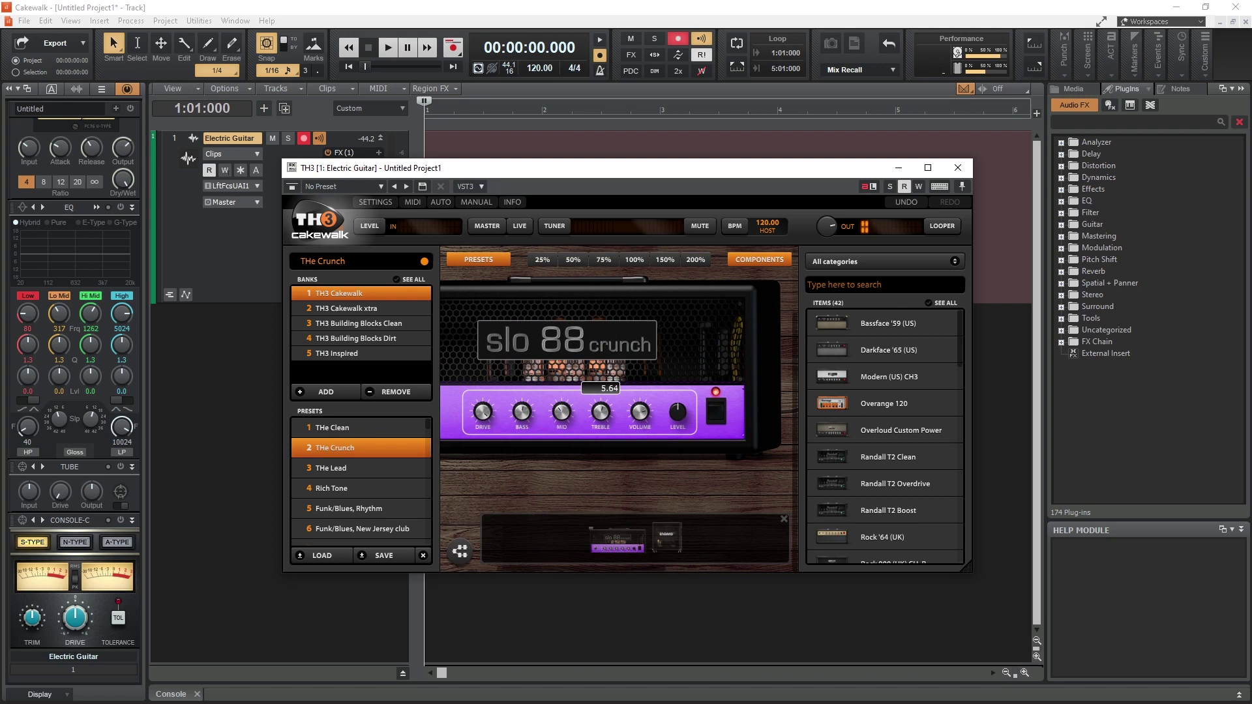
left_click_drag(640, 411, 640, 405)
- Add TUBE NINE and Gate Expander pedals to the rig and set the gate threshold
scroll(917, 383, "down", 5)
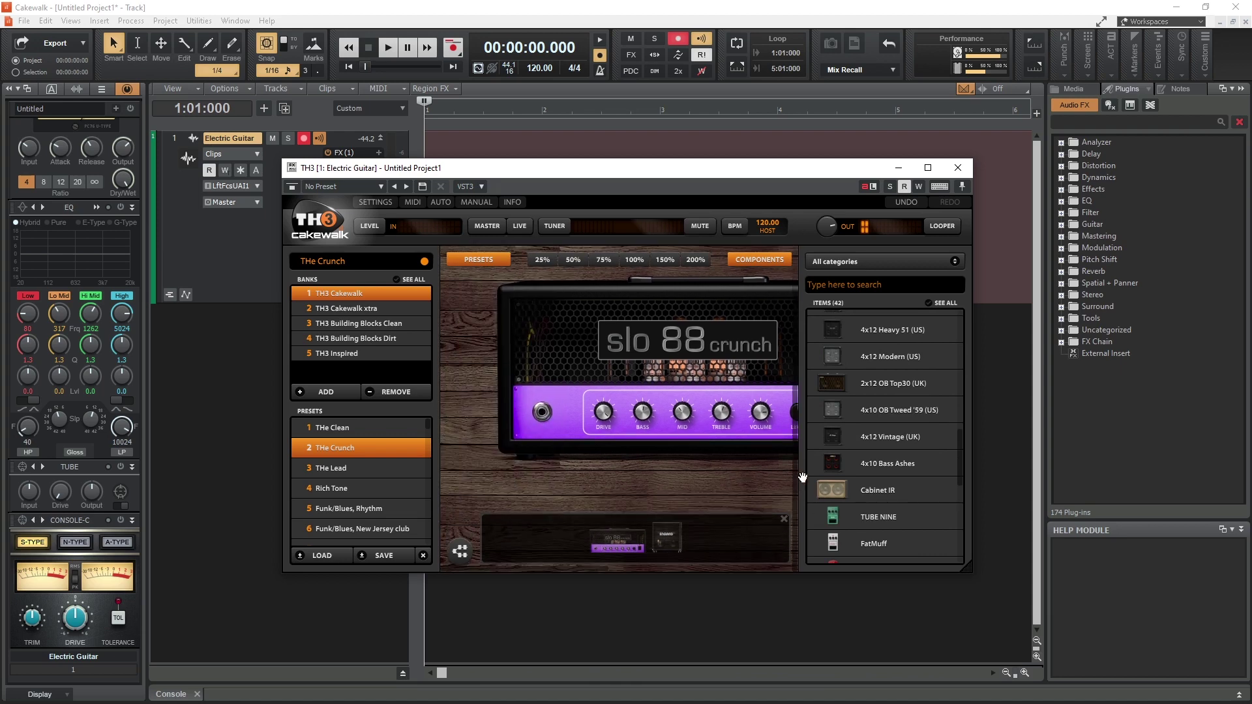
left_click_drag(857, 515, 553, 336)
scroll(863, 457, "down", 8)
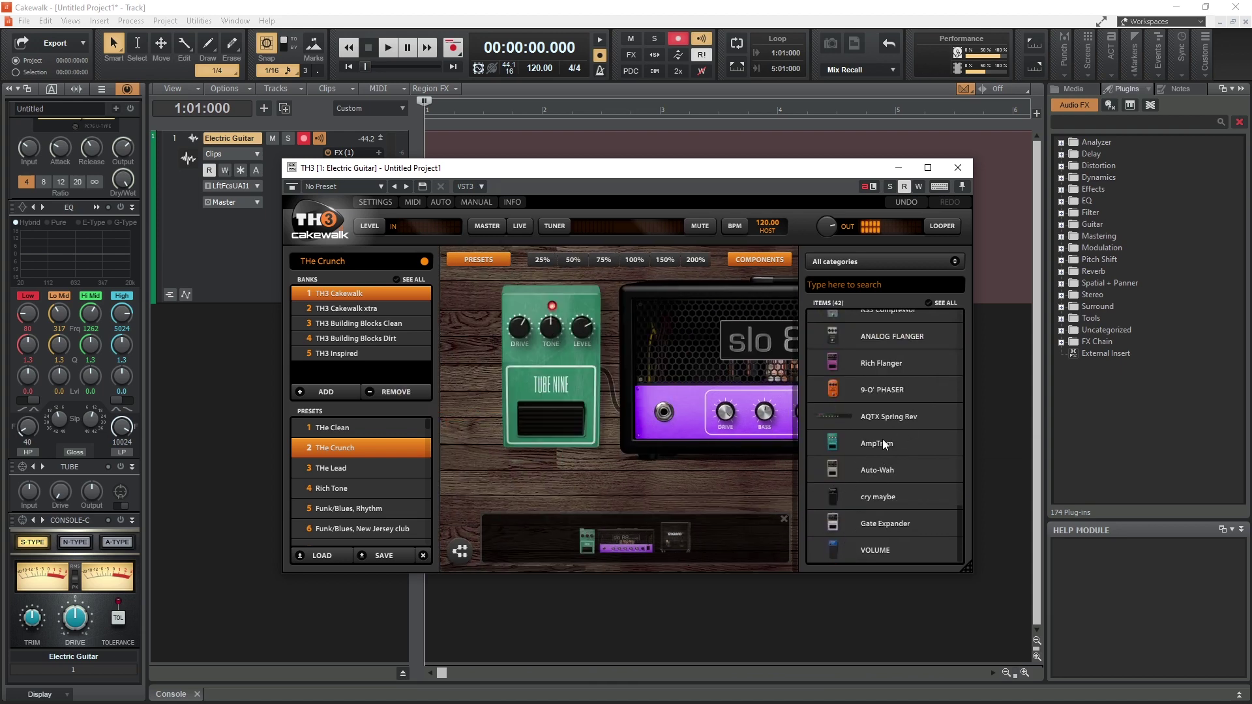
scroll(883, 440, "up", 4)
scroll(885, 436, "down", 4)
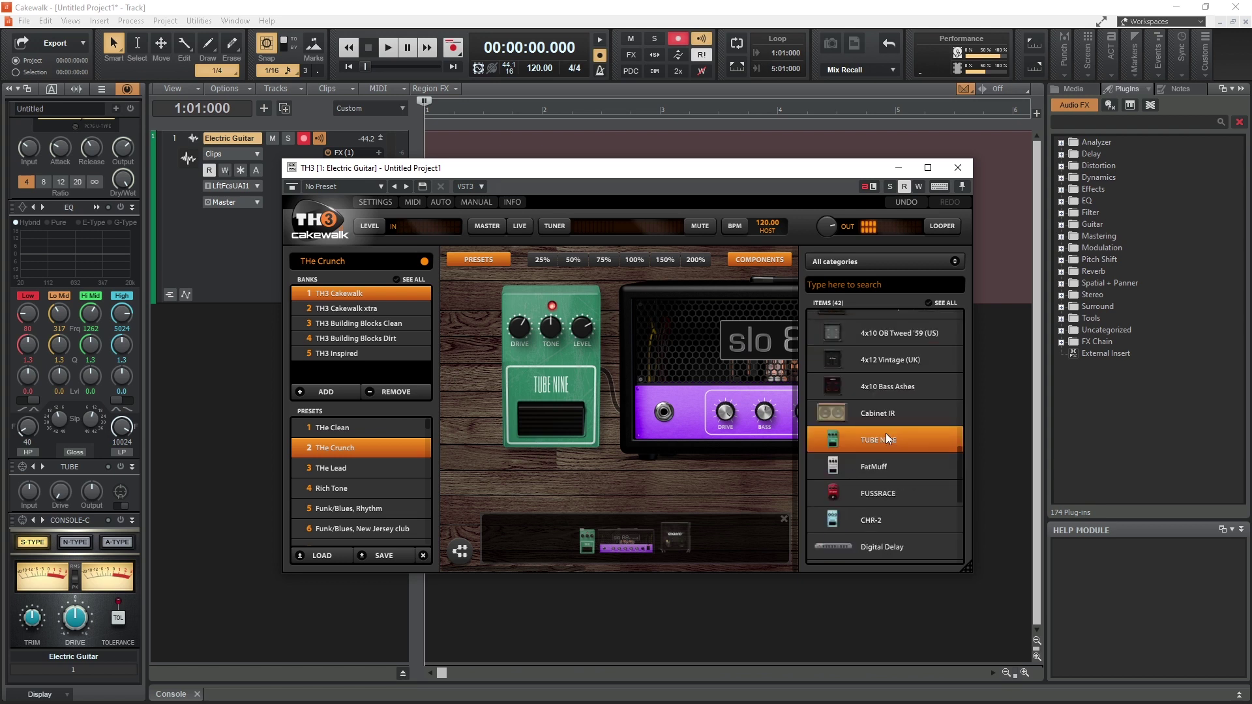
left_click_drag(872, 521, 500, 377)
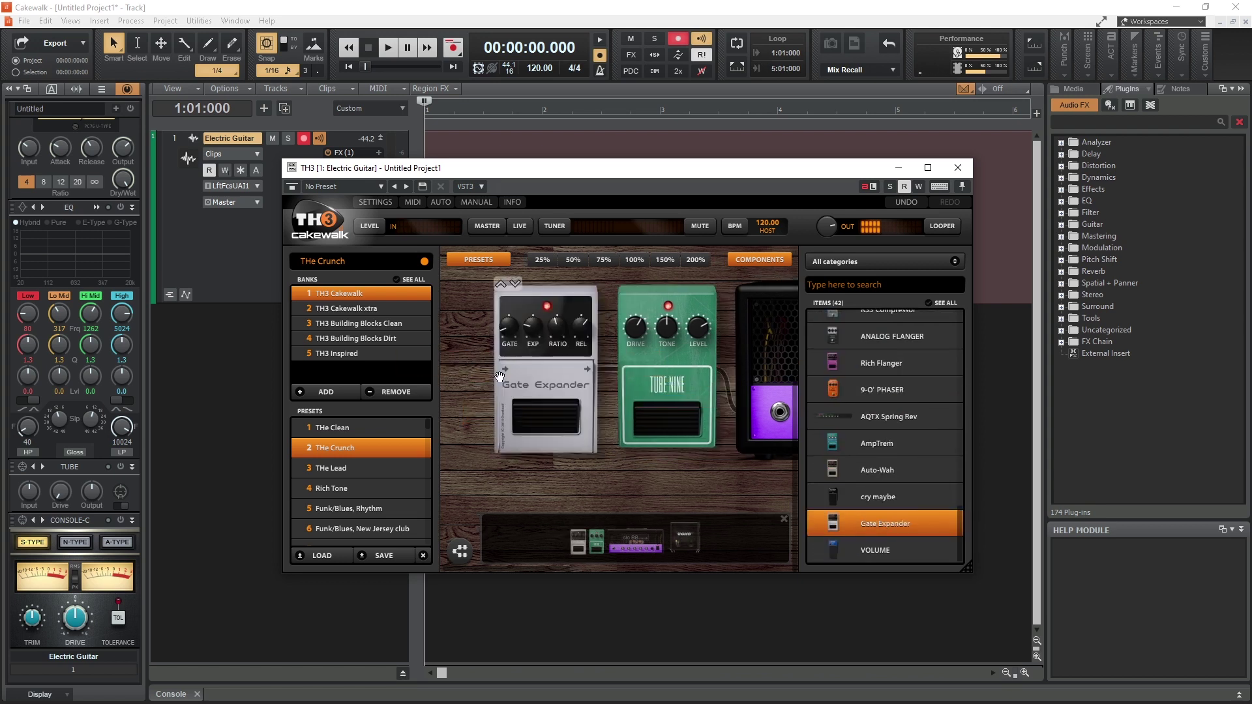
left_click(509, 326)
left_click_drag(509, 326, 509, 319)
scroll(607, 406, "down", 5)
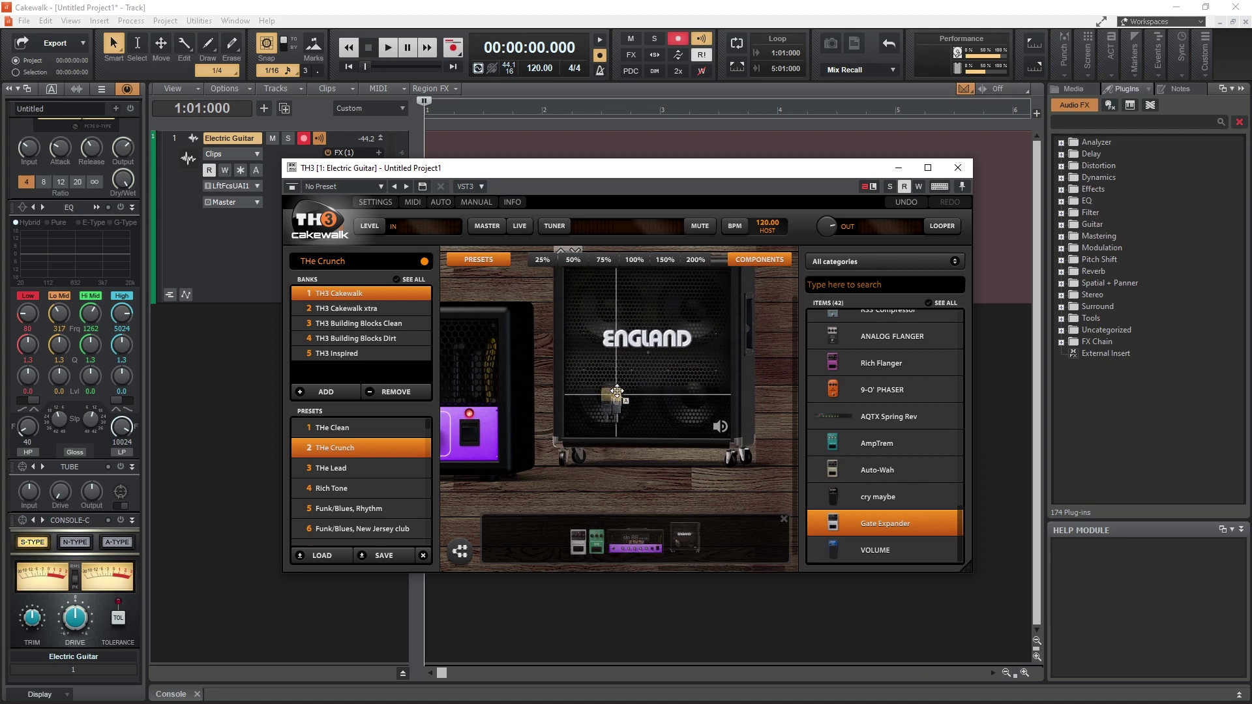
- Insert GSnap on Vocals, arm the track with input echo, and apply the Subtle preset
right_click(339, 179)
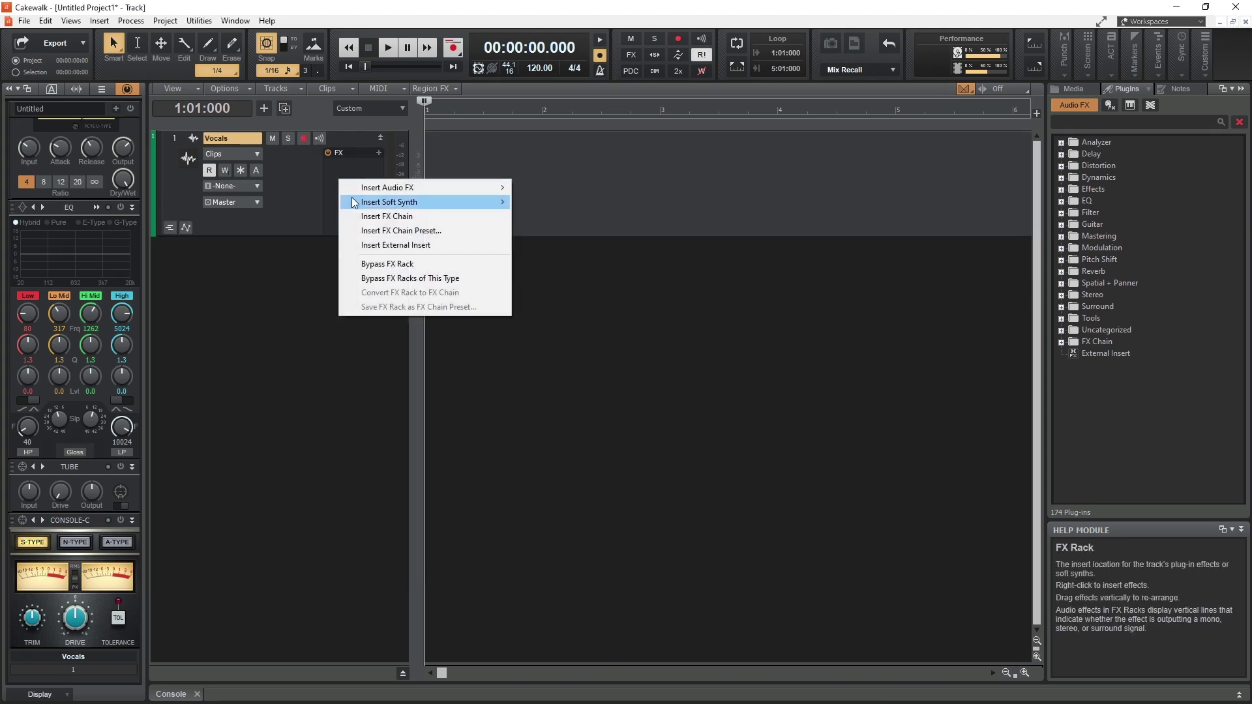
mouse_move(384, 190)
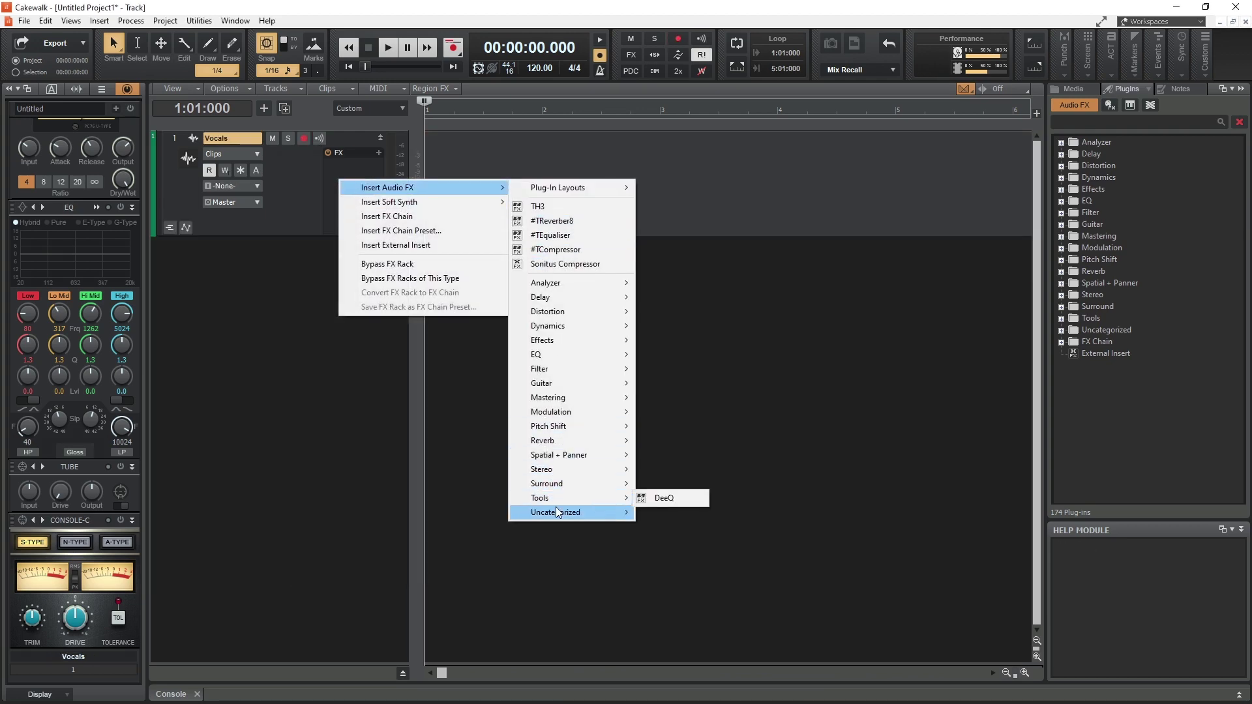
mouse_move(577, 515)
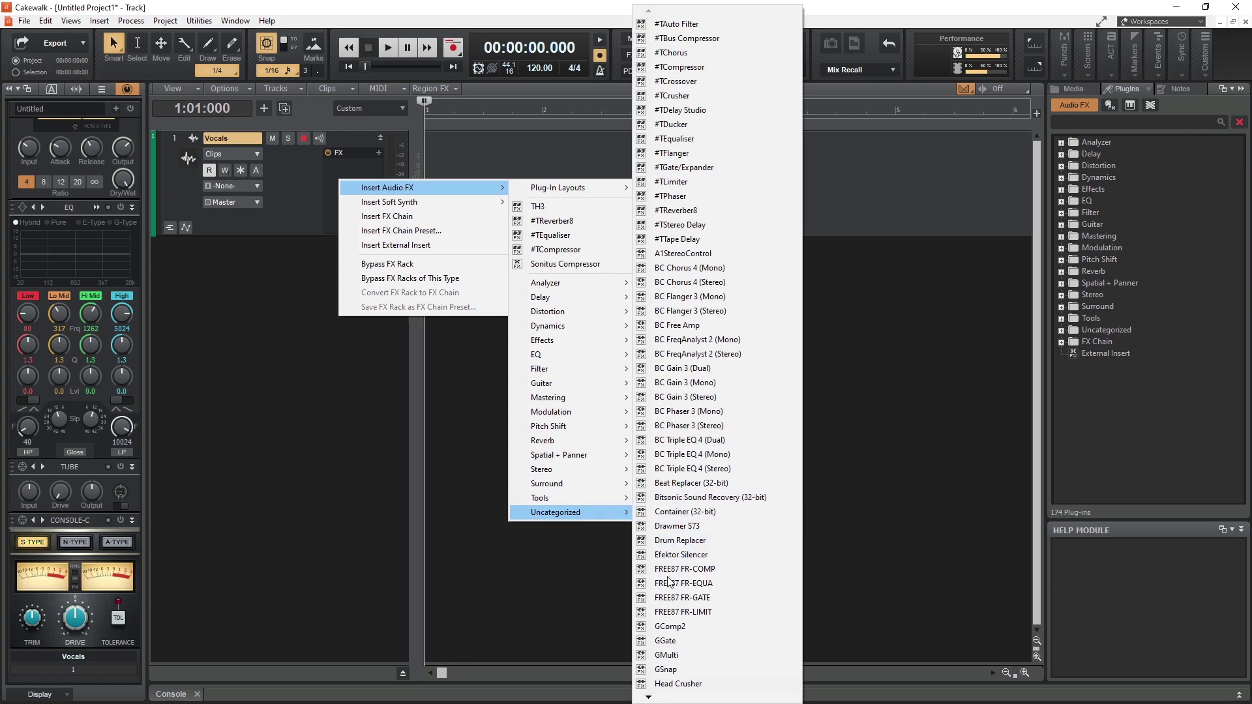
left_click(666, 671)
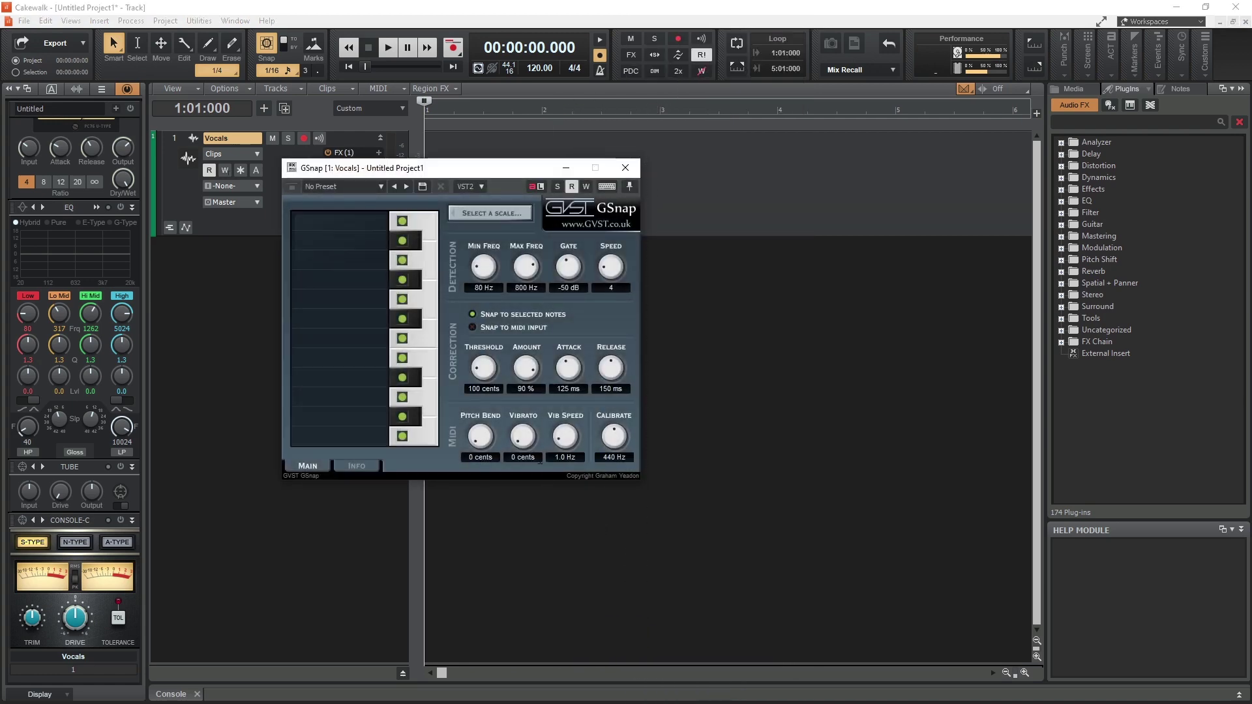
left_click(304, 138)
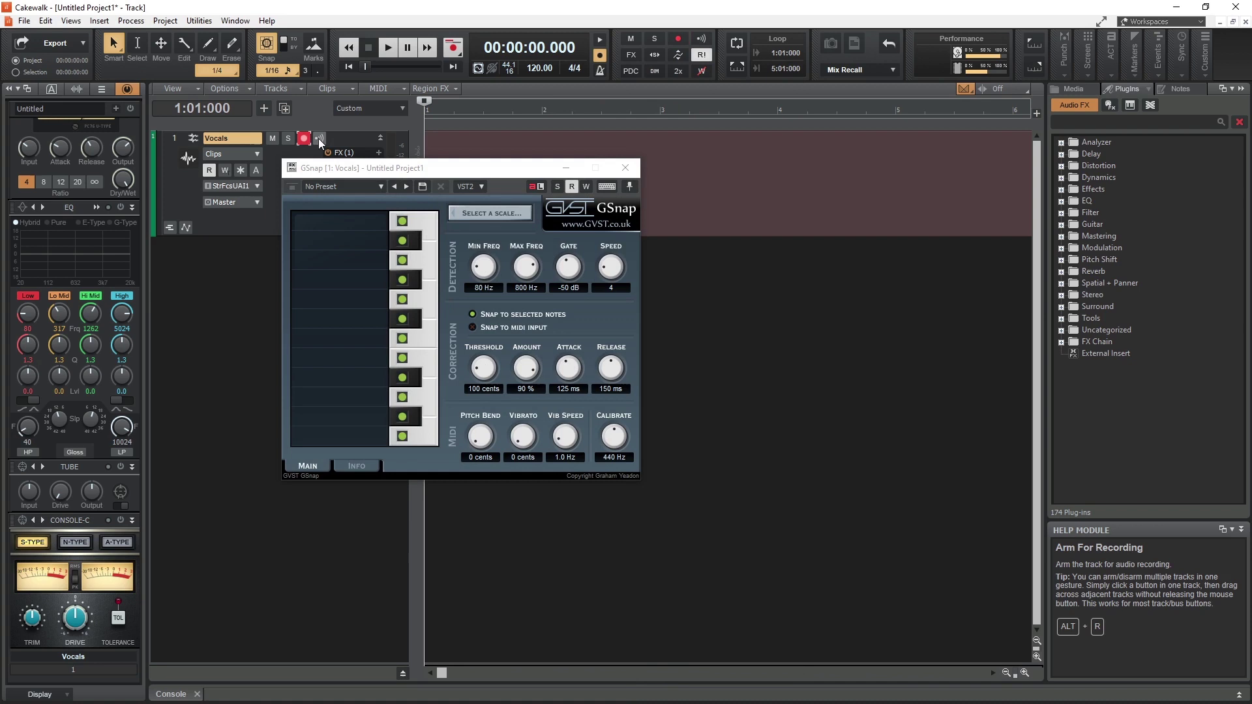
left_click(319, 139)
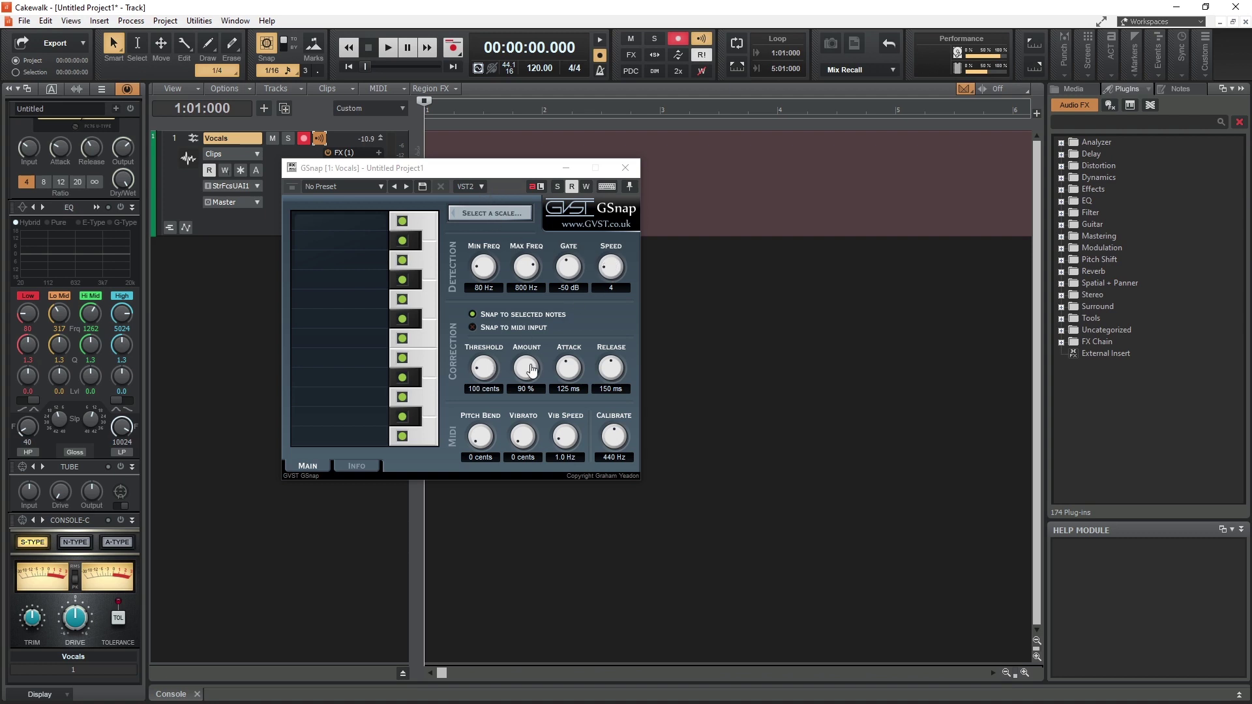
left_click(482, 379)
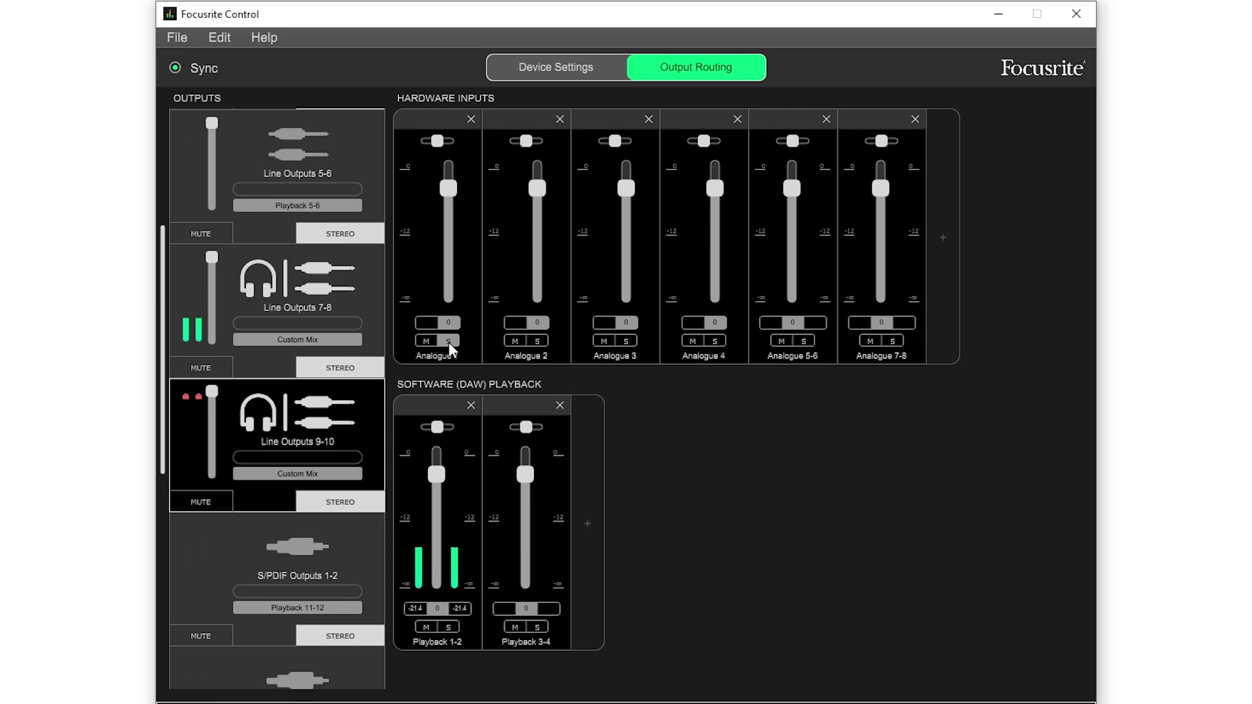
- Reset the red clip lights above Line Outputs 9-10 in Output Routing
left_click(187, 397)
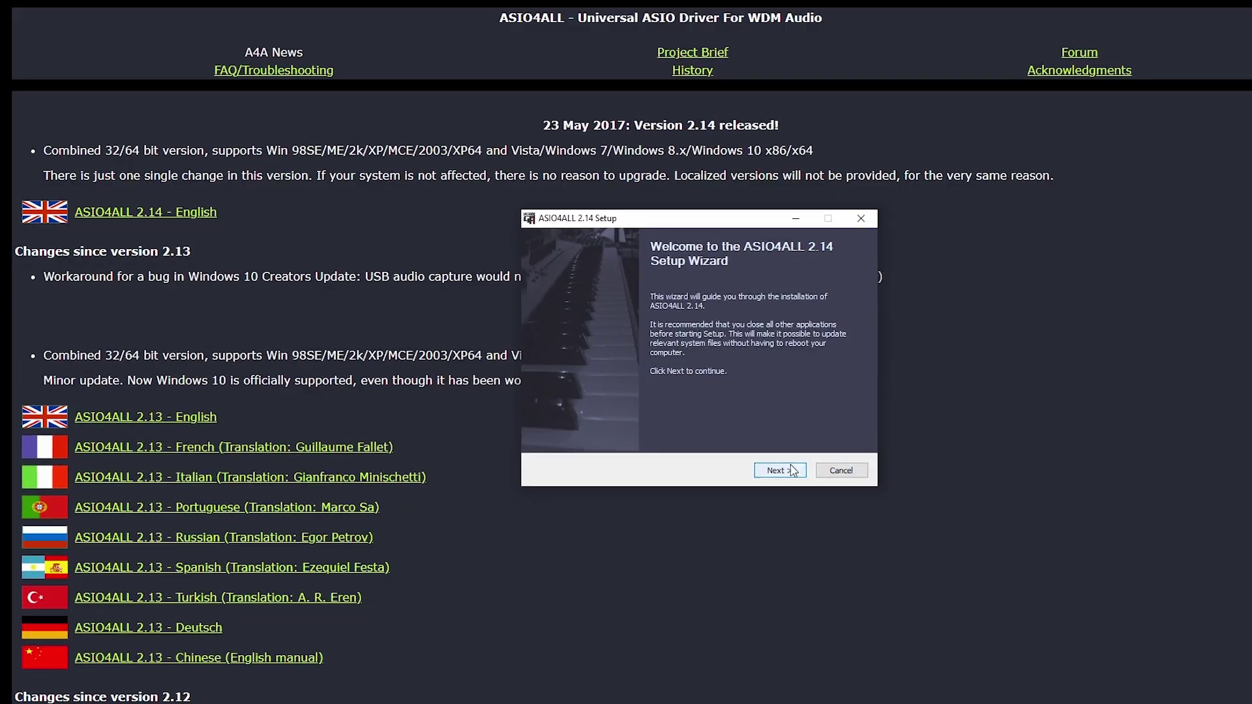
- Install ASIO4ALL 2.14 accepting the licence, default components and default location
left_click(794, 470)
left_click(773, 469)
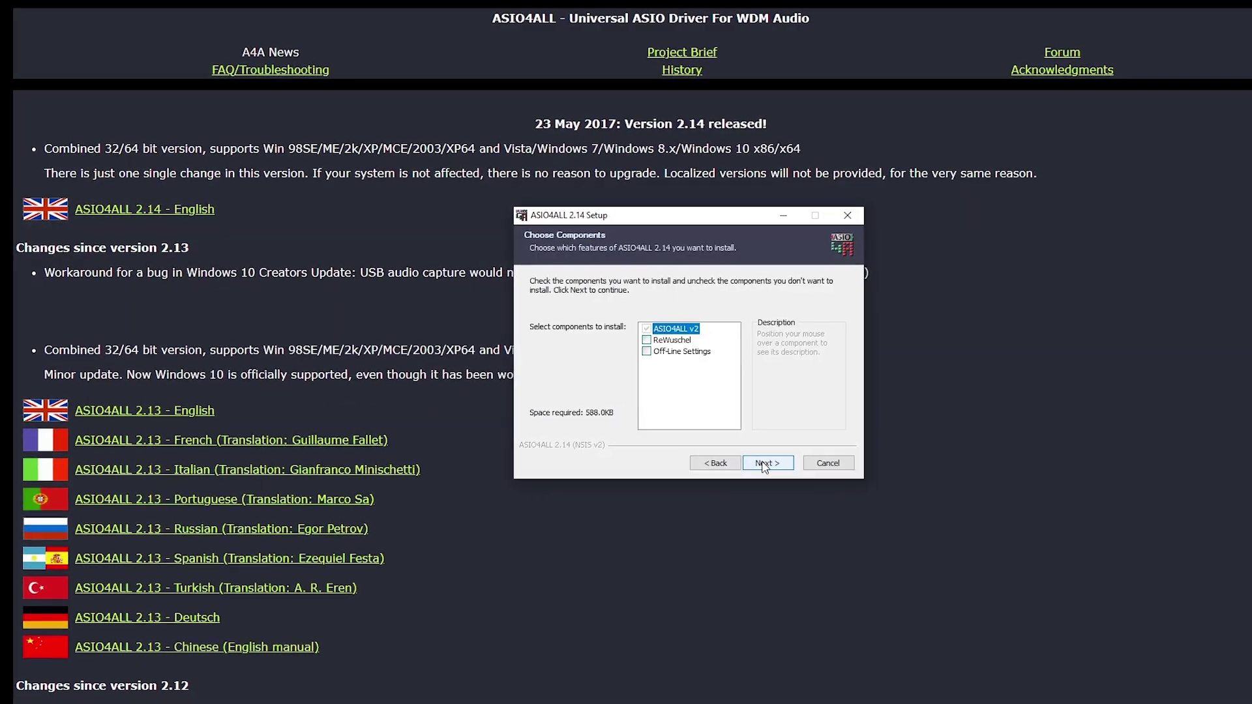
left_click(768, 463)
left_click(768, 463)
left_click(767, 463)
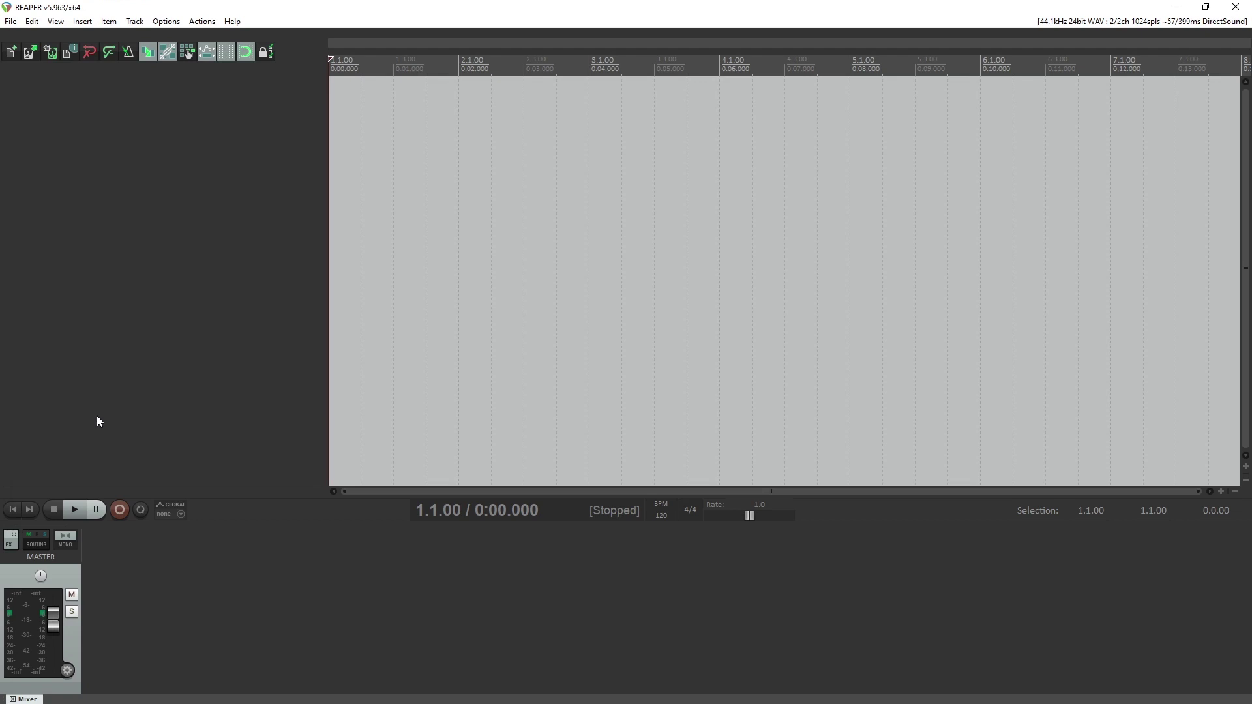
- Open Options > Preferences on the Audio > Device page, showing DirectSound at 44100 Hz
left_click(165, 23)
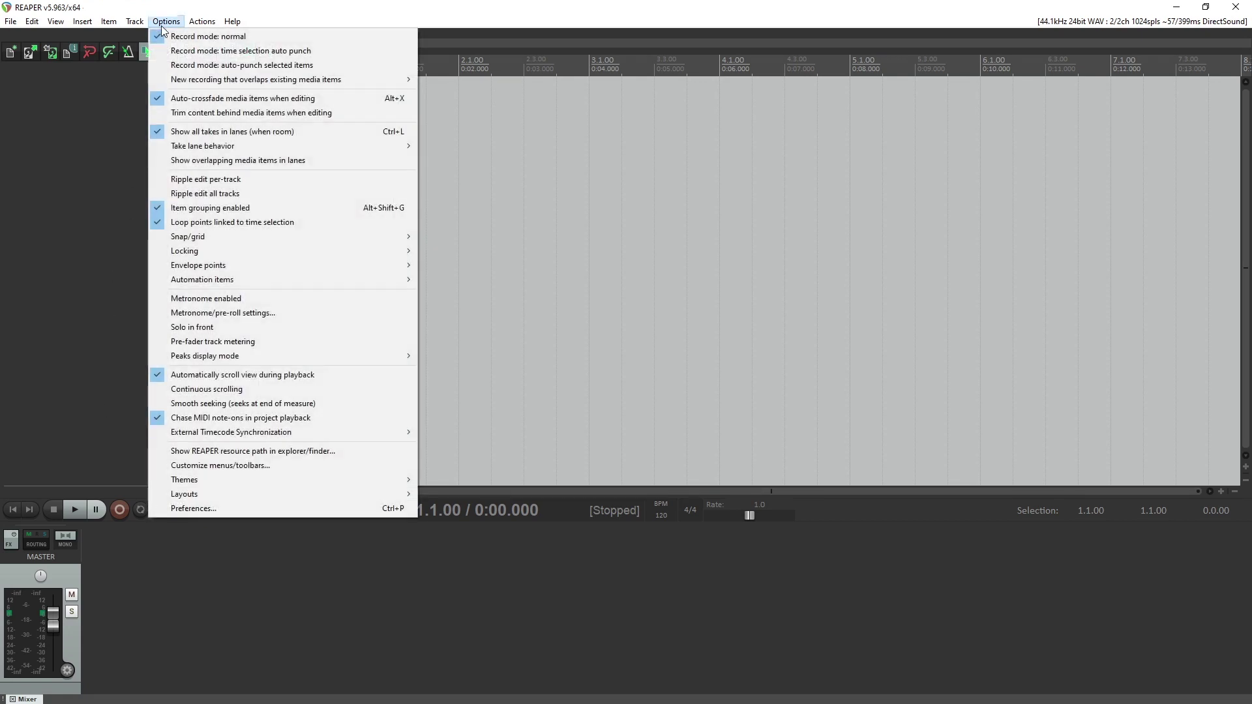
left_click(173, 510)
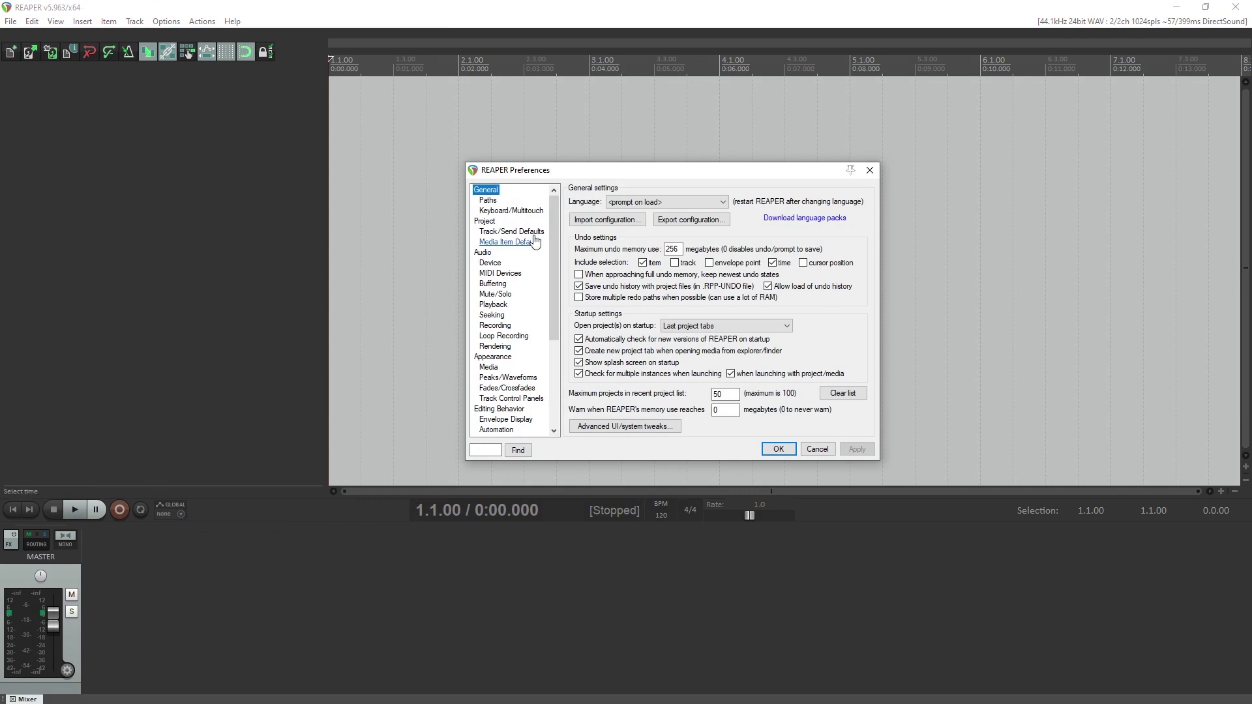
left_click(489, 265)
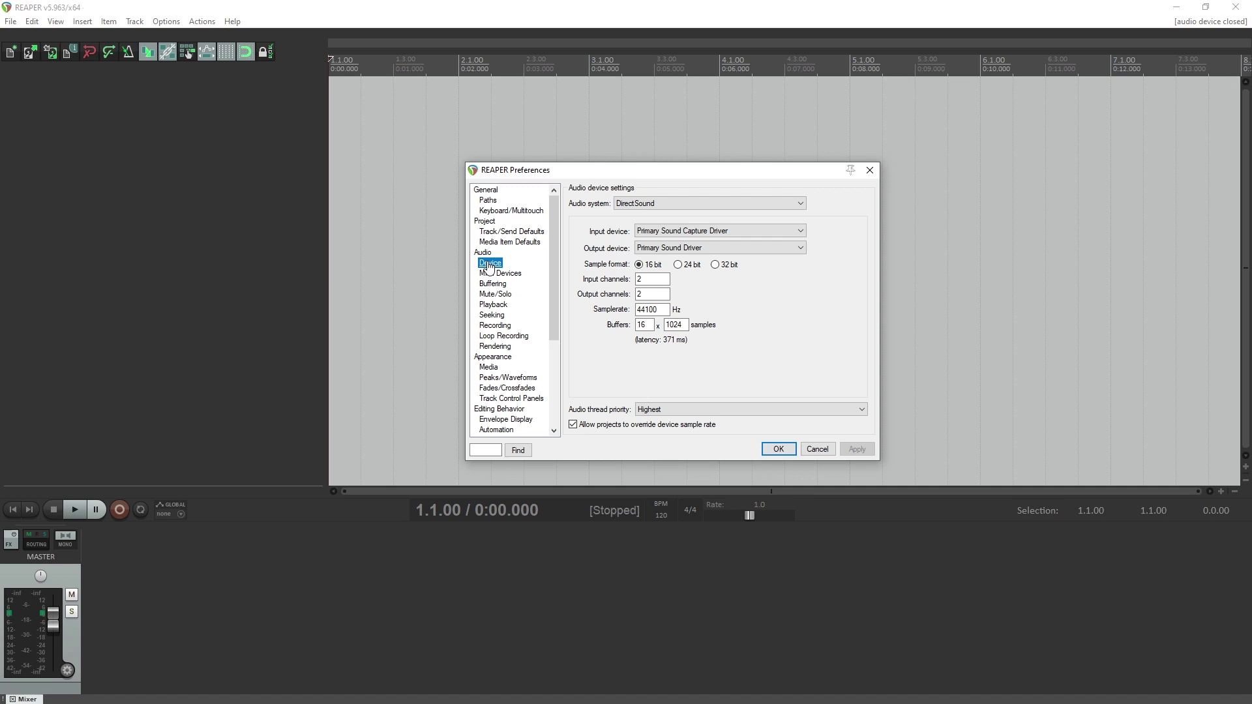
- Set REAPER's audio system to ASIO and, after trying Avid Eleven Rack, choose the ASIO4ALL v2 driver
left_click(662, 204)
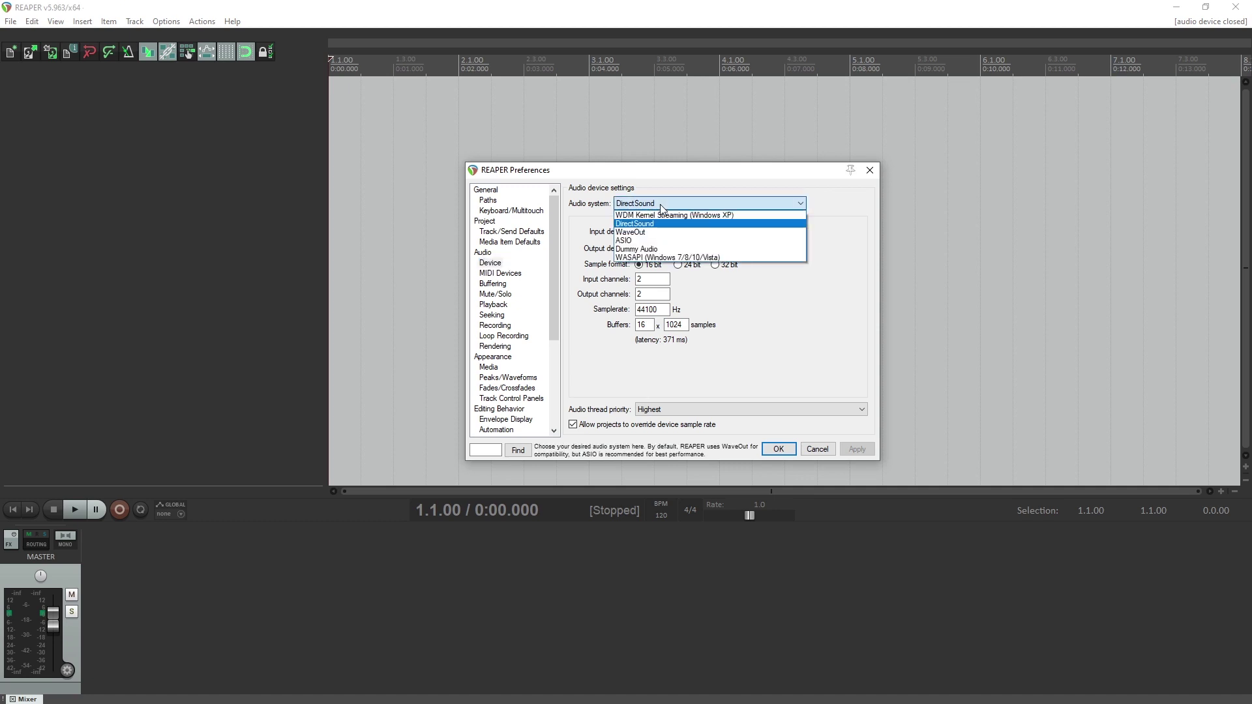
left_click(639, 240)
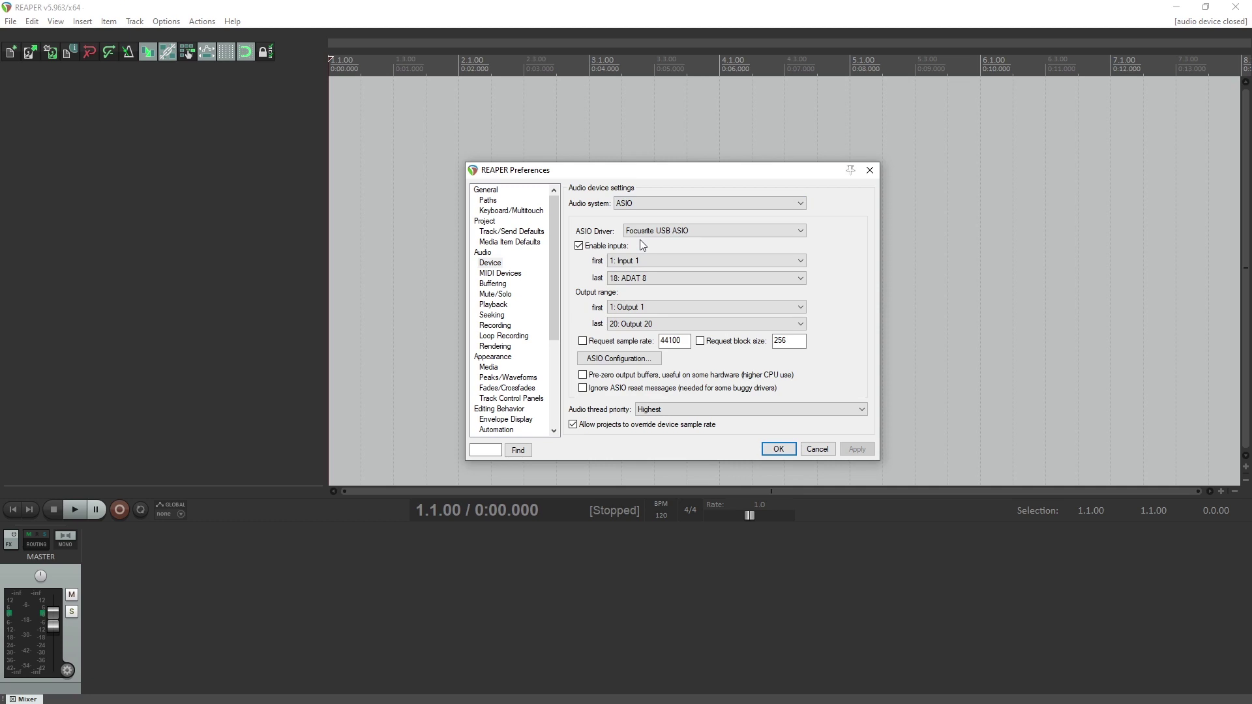
left_click(644, 233)
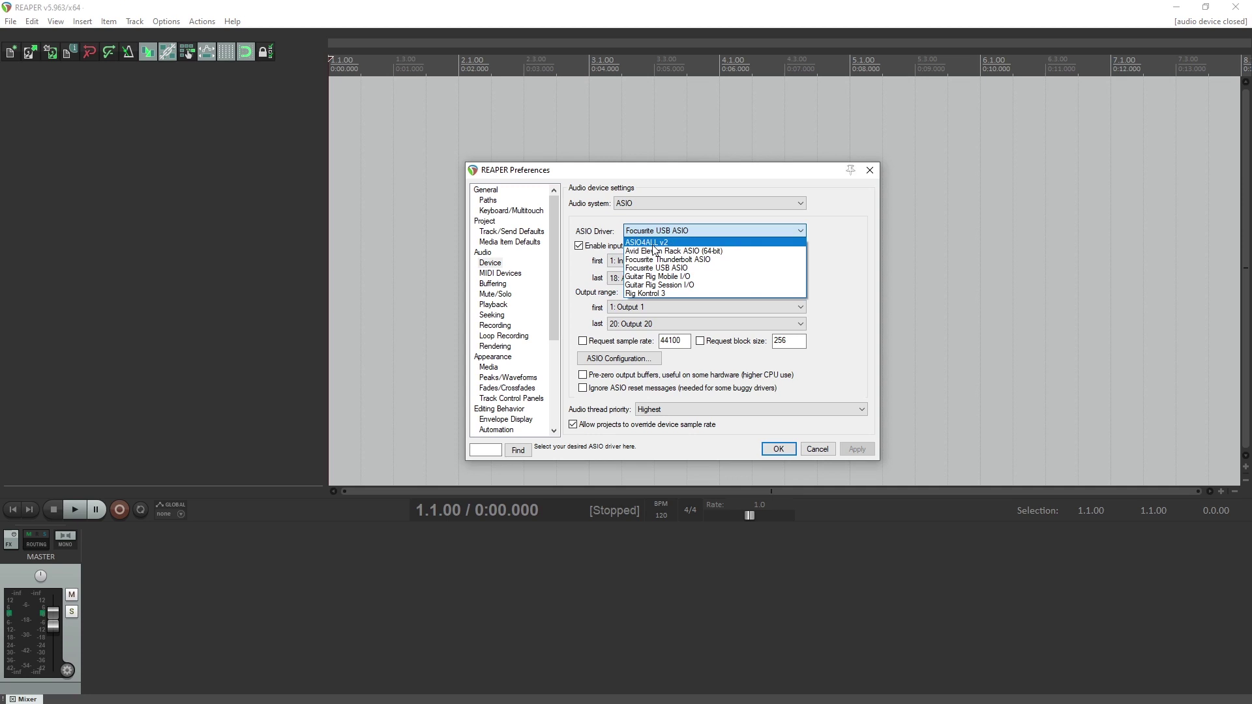
left_click(653, 246)
left_click(655, 232)
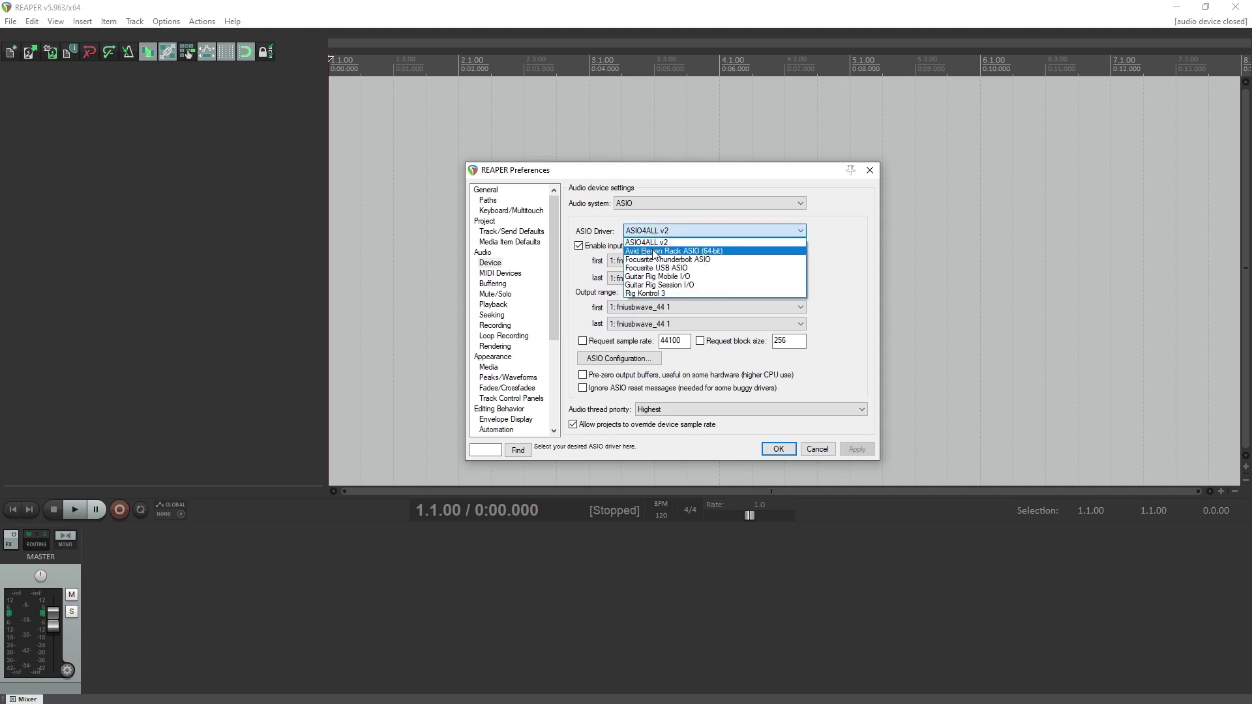
left_click(654, 252)
left_click(657, 233)
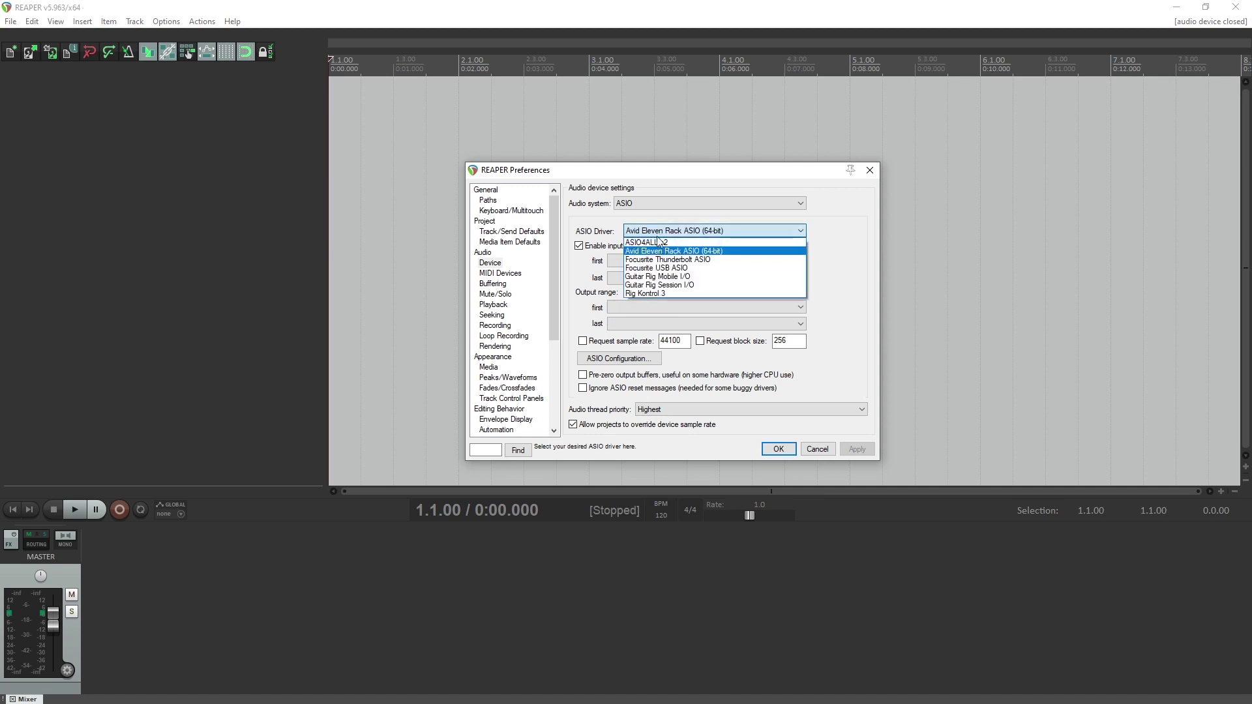
left_click(655, 266)
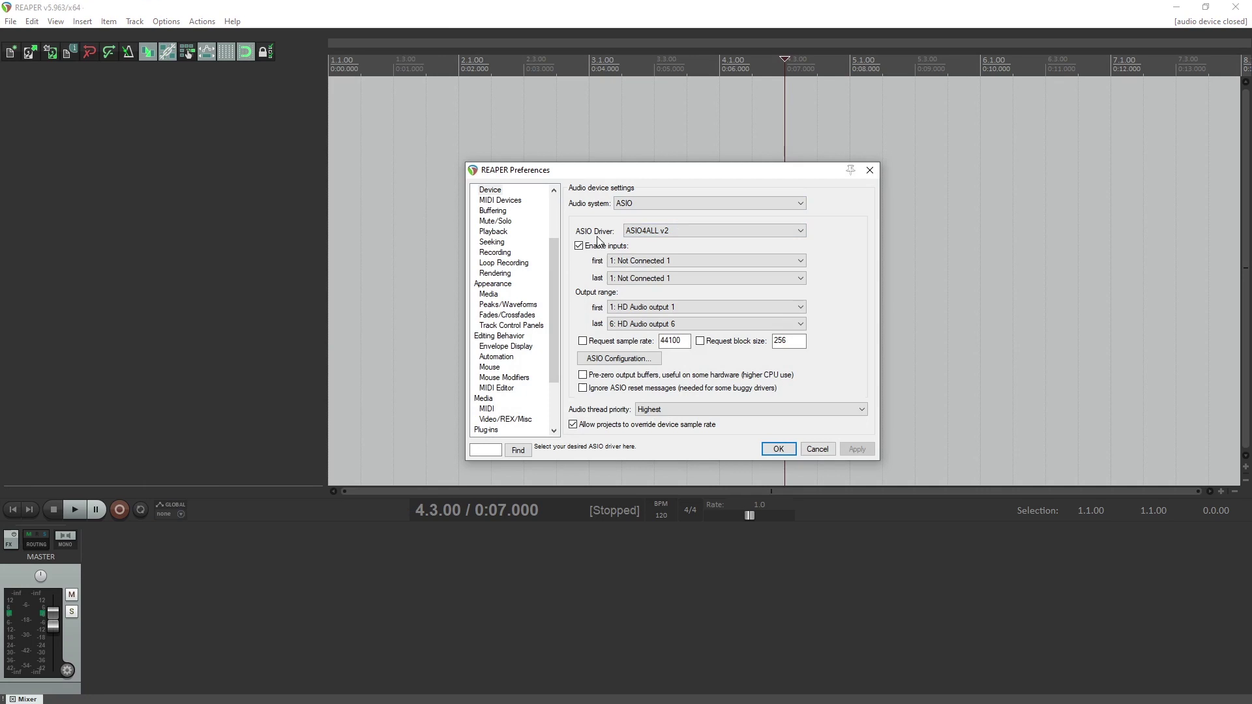
- Review the ASIO4ALL configuration panel, then apply the settings and close Preferences
left_click(610, 359)
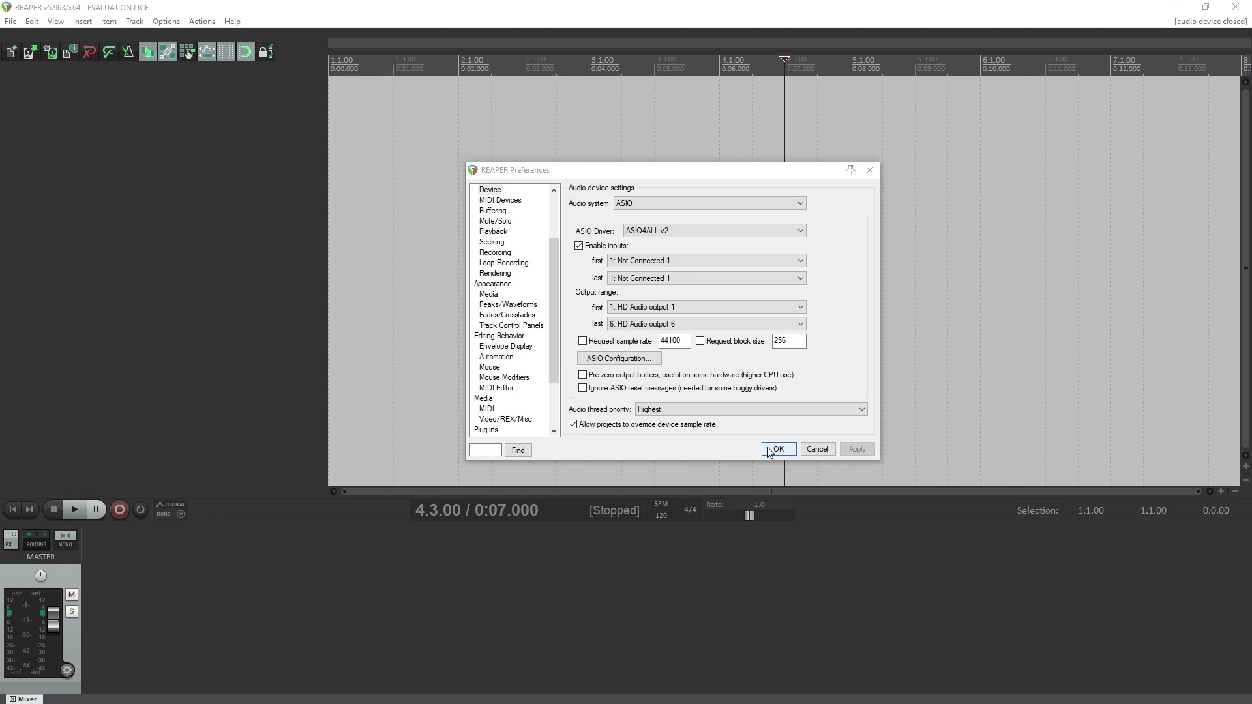
left_click(770, 450)
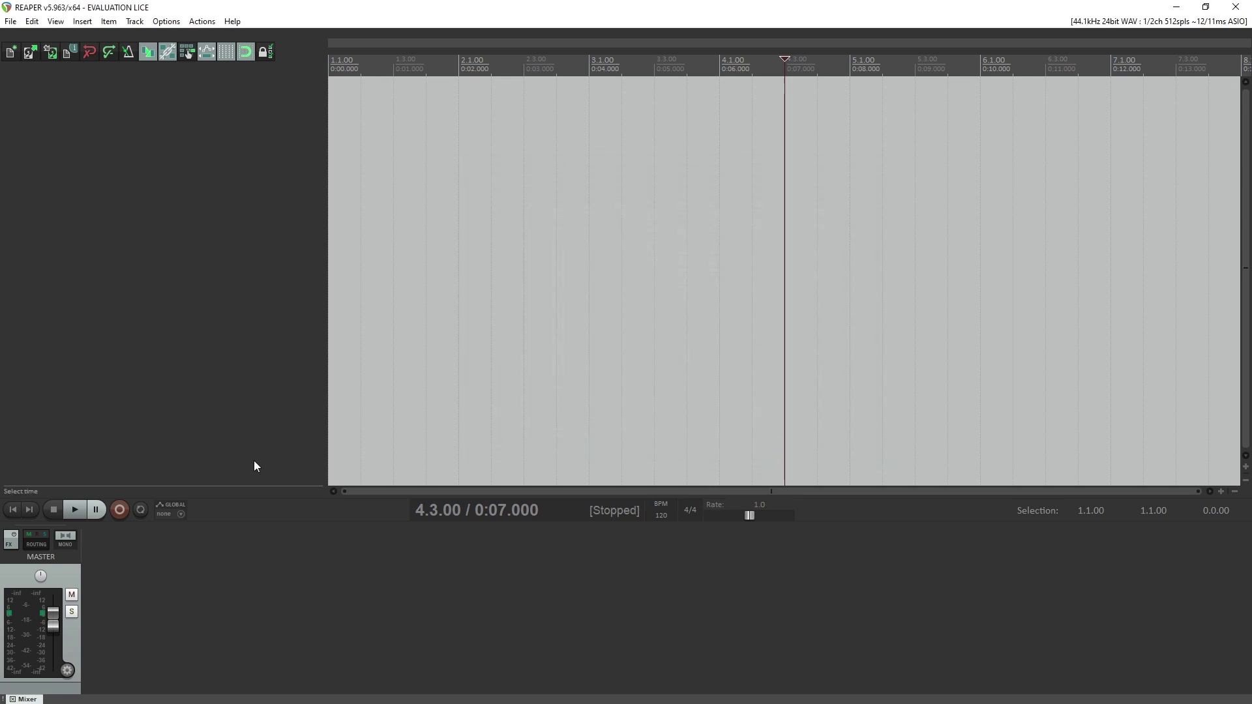
- Add a new record-armed track and reopen REAPER's Preferences
key("ctrl+t")
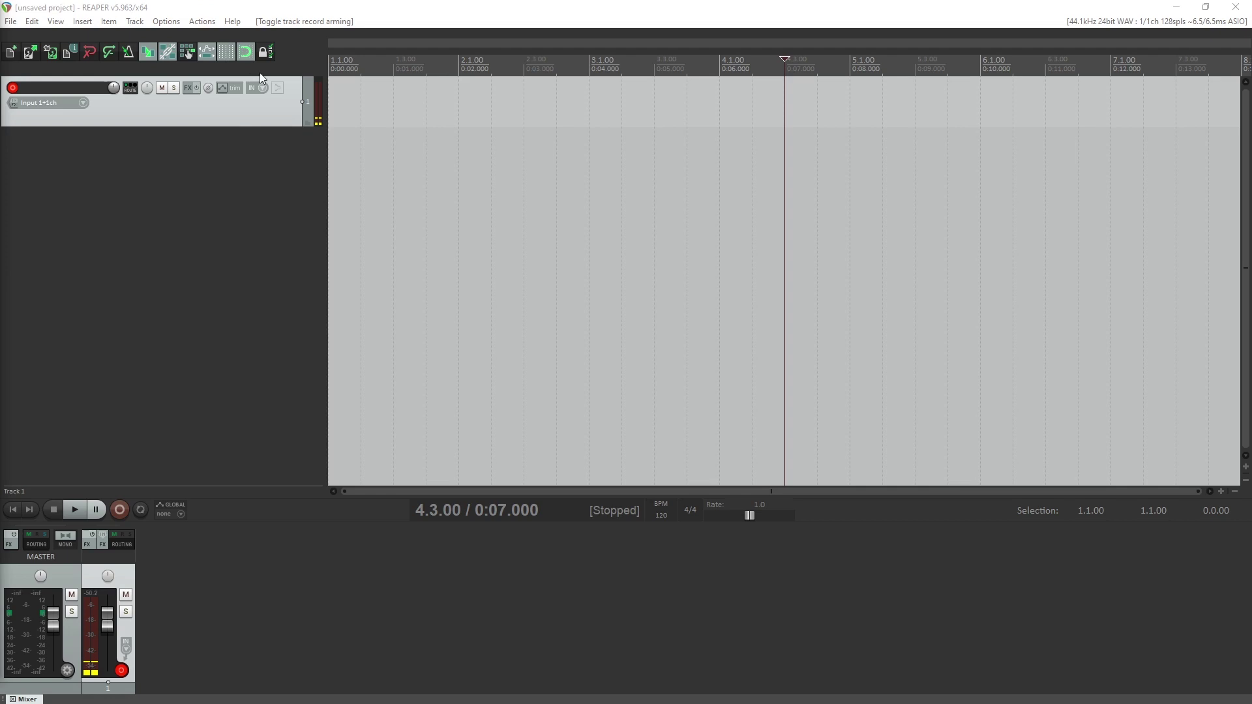
left_click(176, 24)
left_click(218, 506)
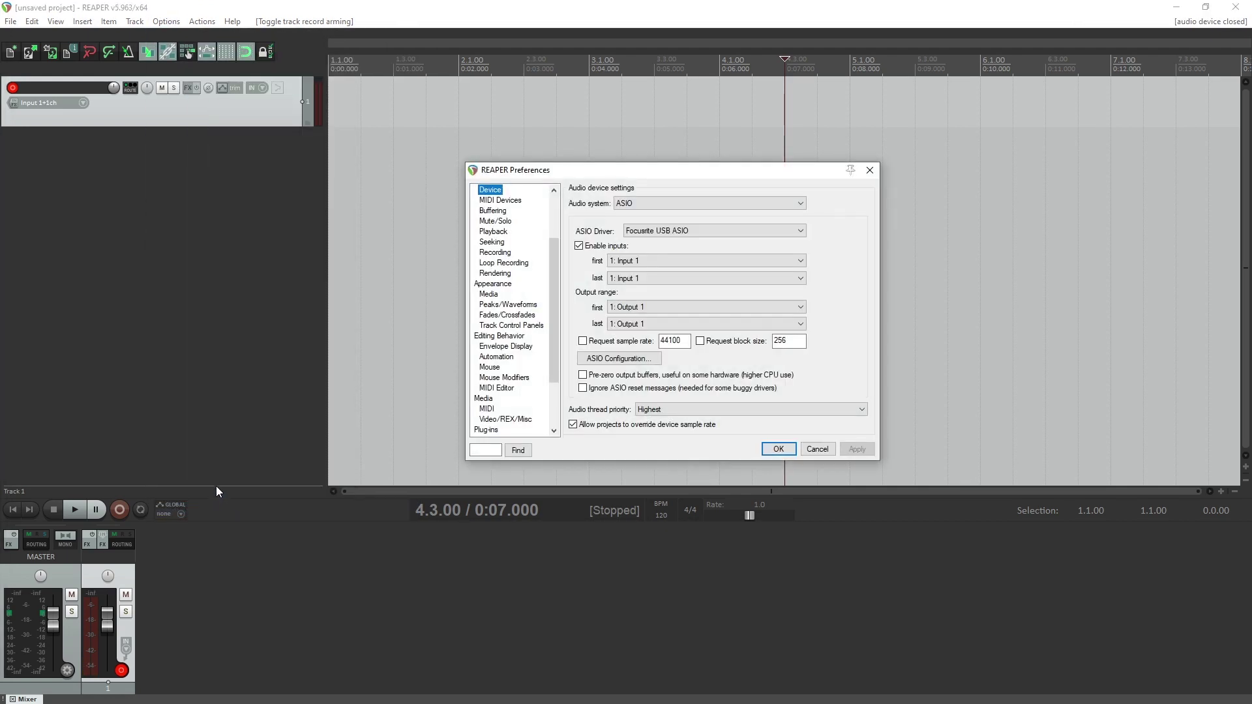
- In the Focusrite ASIO control panel, keep 44.1 kHz sample rate and a 128-sample buffer
left_click(617, 360)
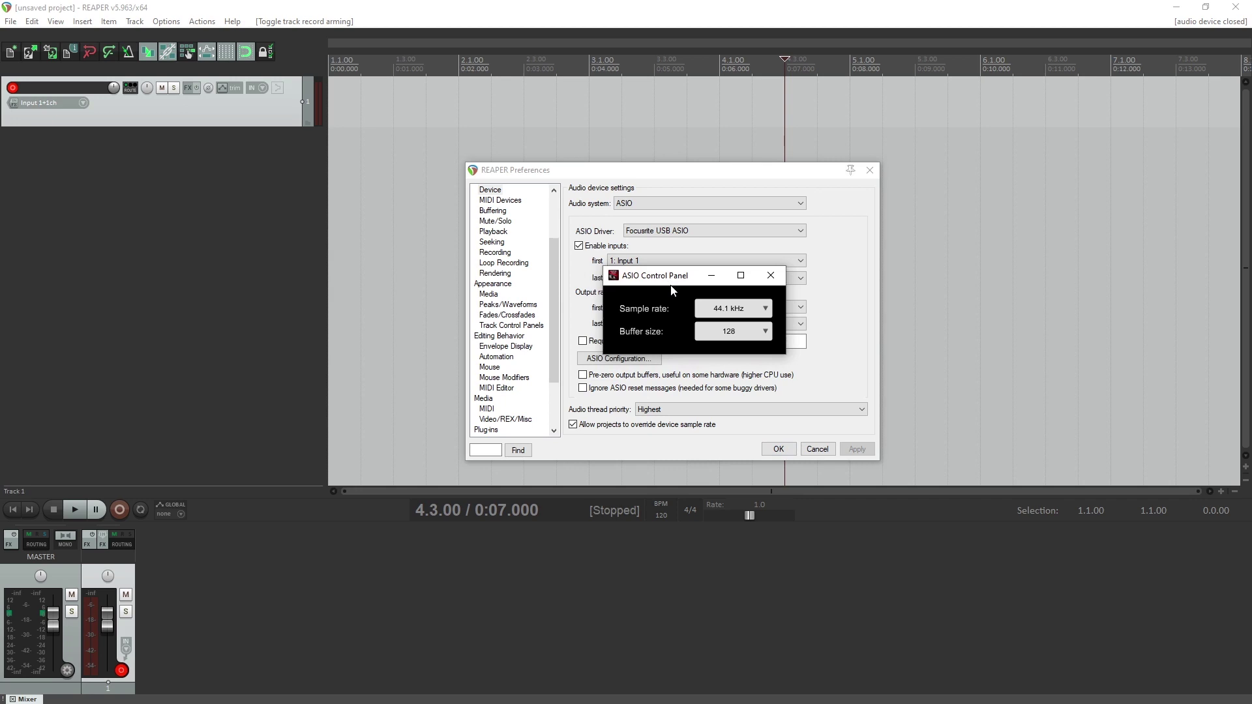
left_click(710, 311)
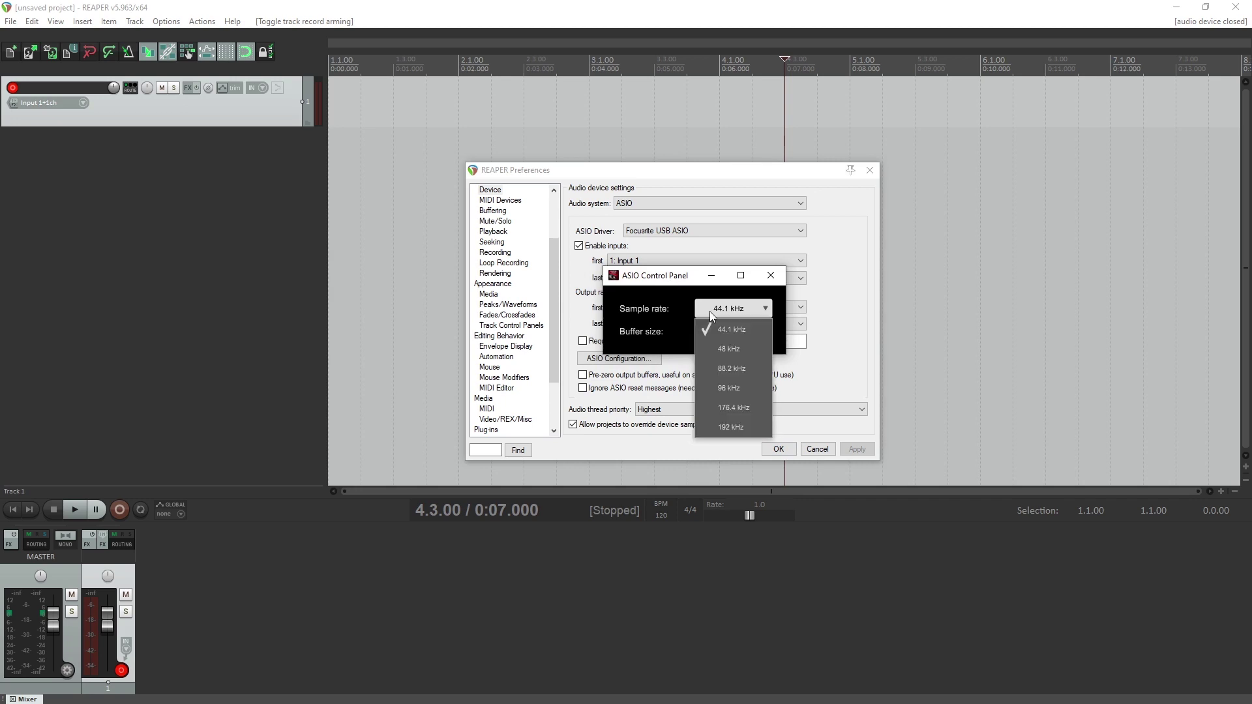
left_click(722, 330)
left_click(723, 315)
left_click(722, 324)
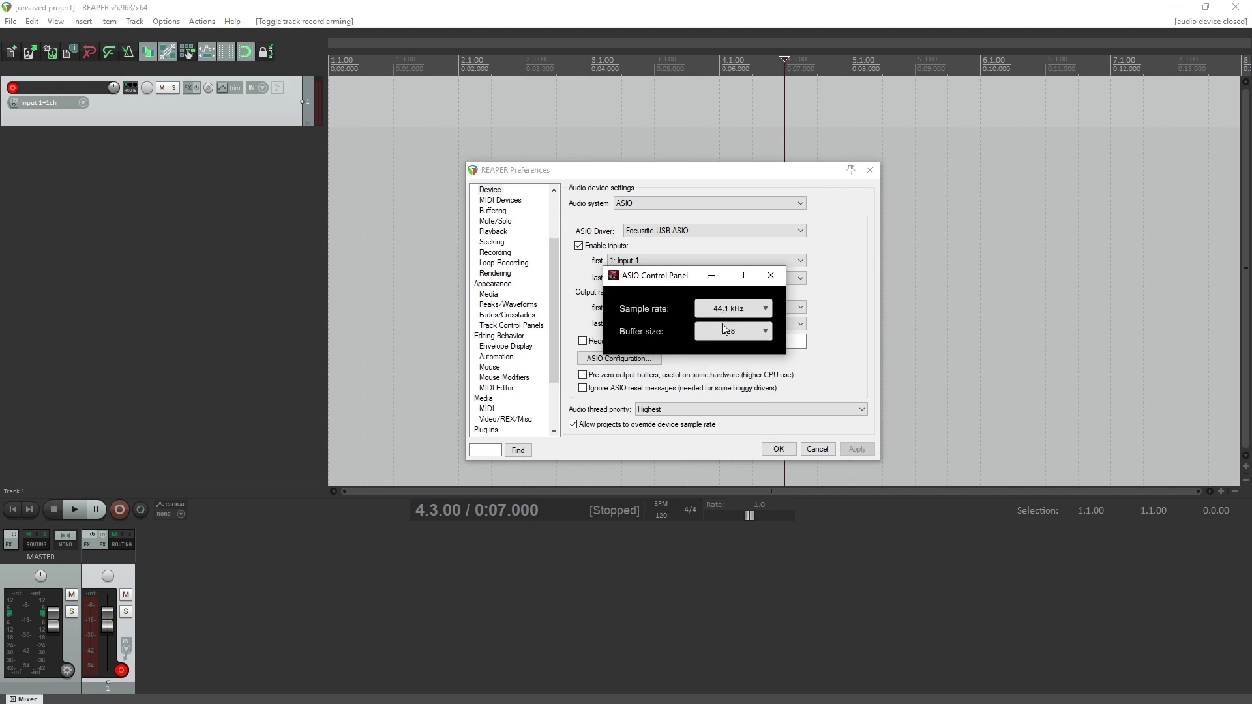
left_click(724, 332)
left_click(737, 411)
left_click(737, 411)
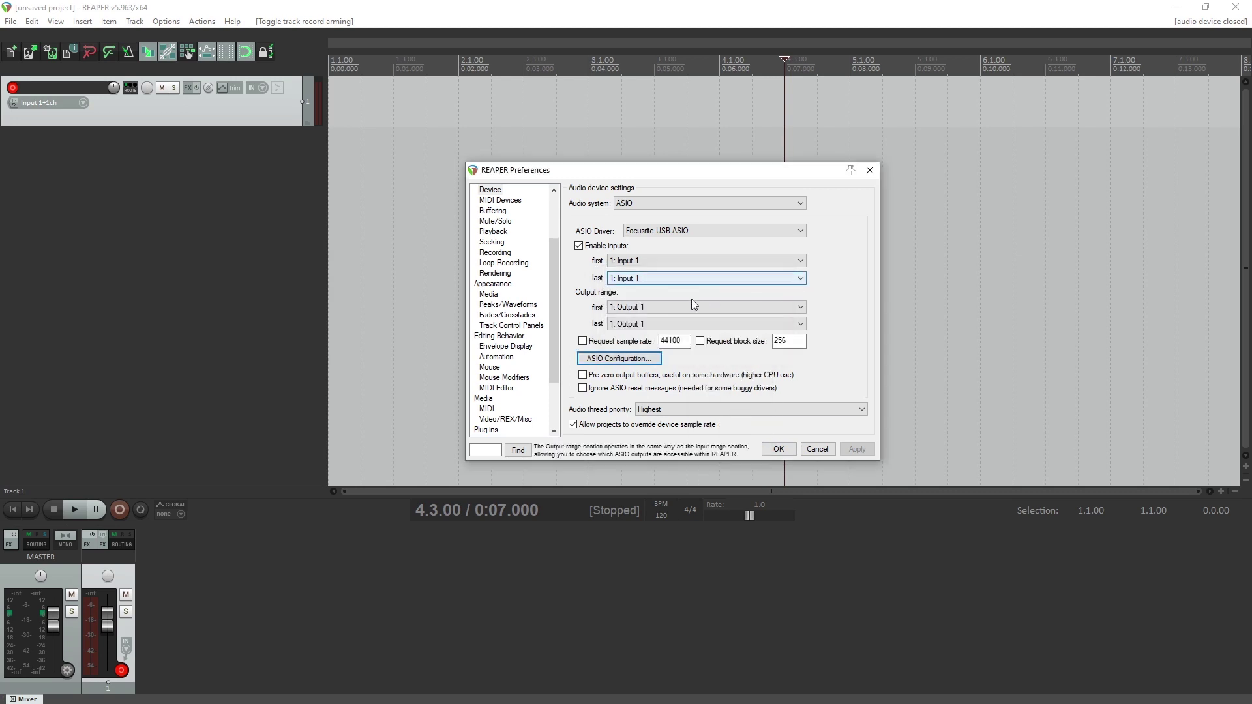
left_click(635, 276)
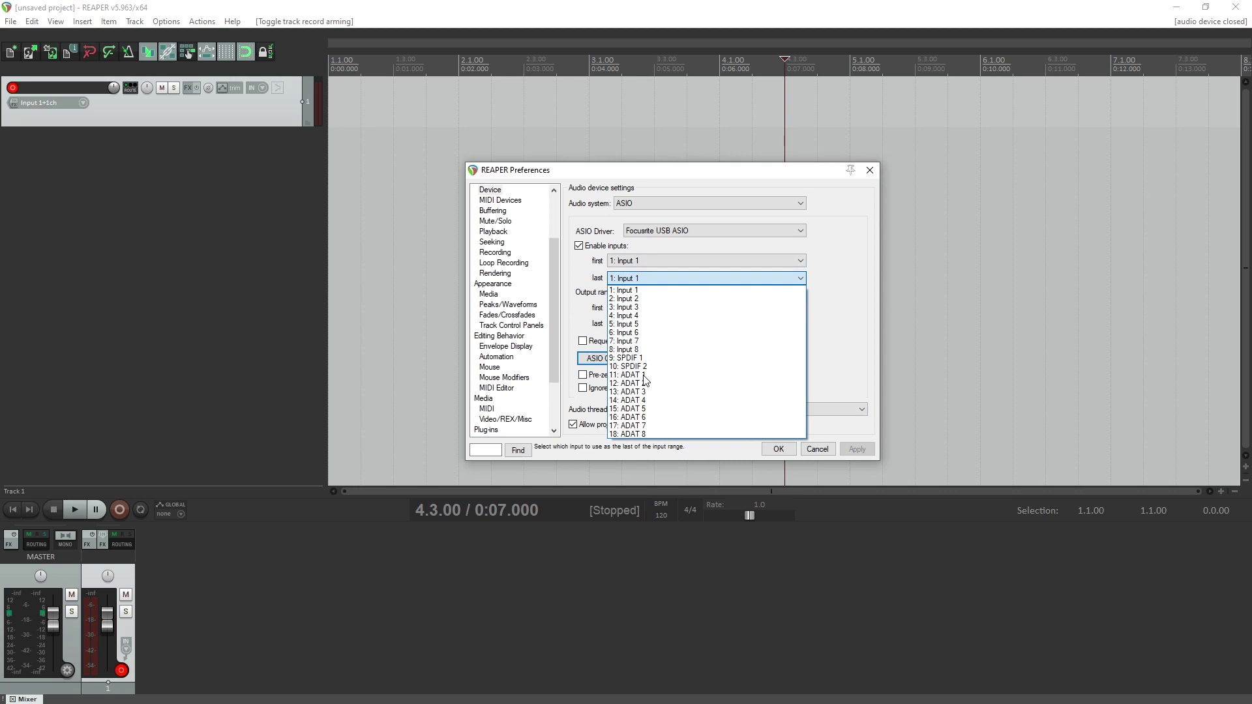
- Set the last enabled input to 18: ADAT 8 and last output to 20: Output 20, then apply
left_click(644, 434)
left_click(645, 322)
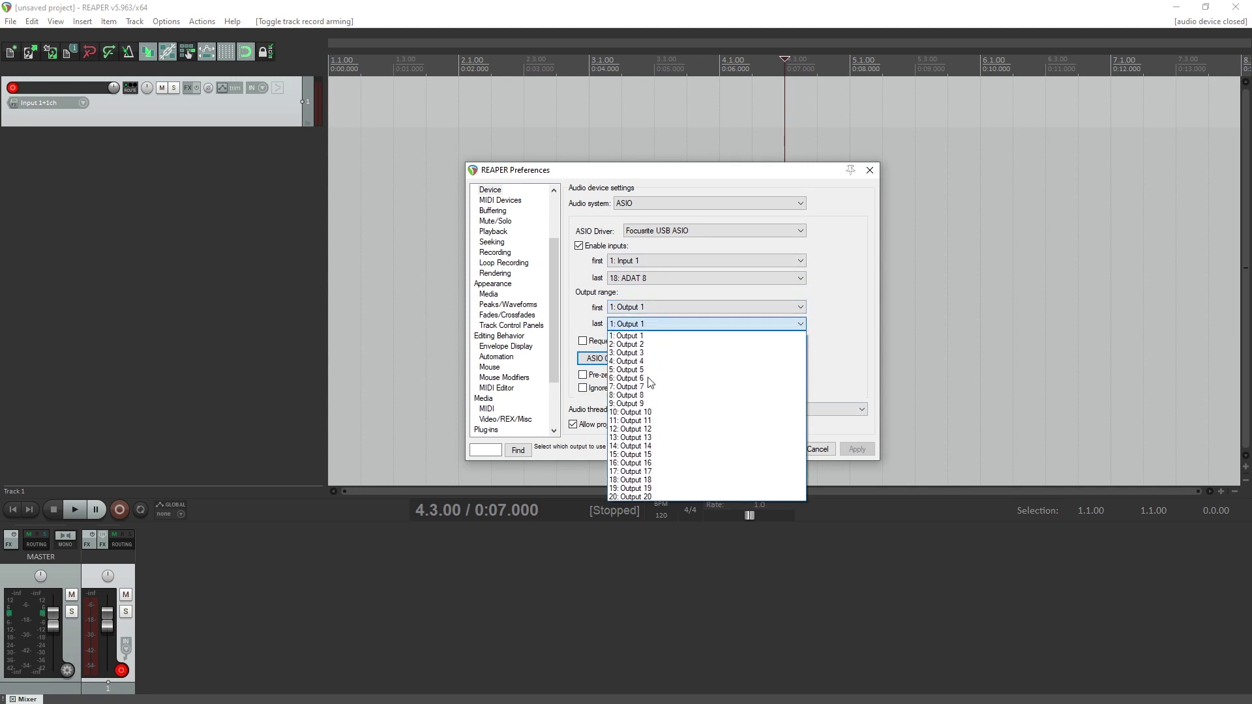
left_click(633, 499)
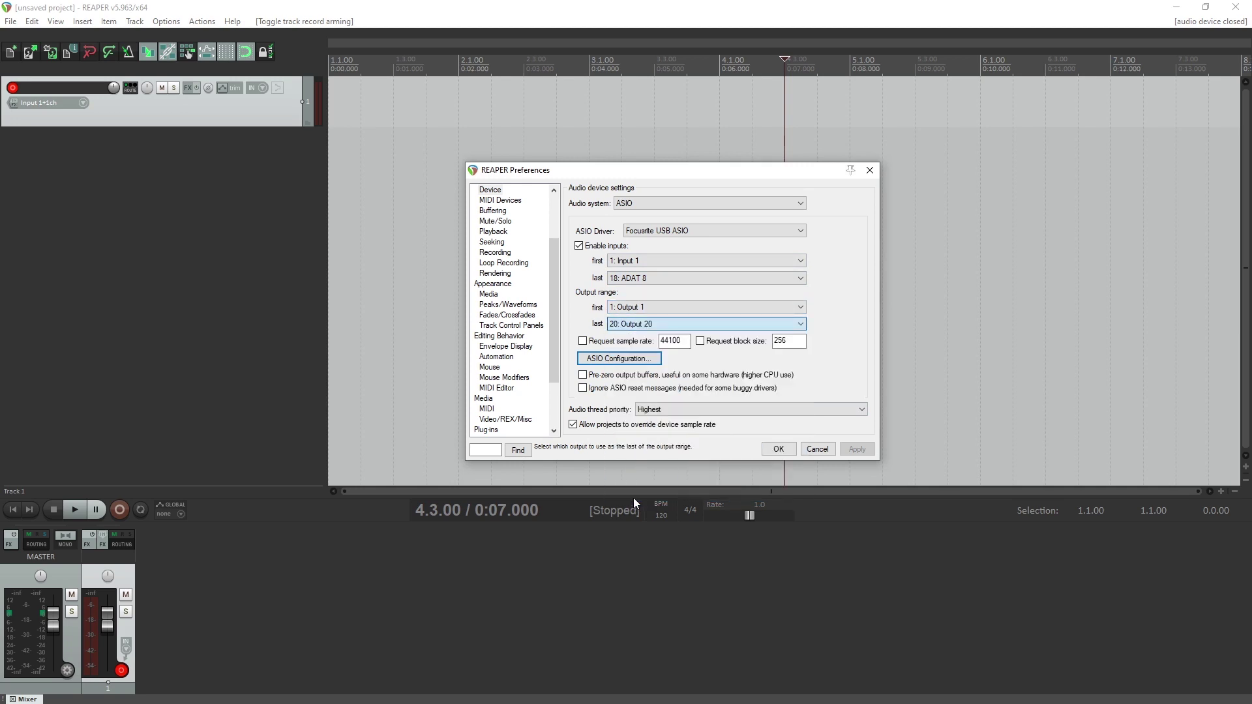
left_click(777, 450)
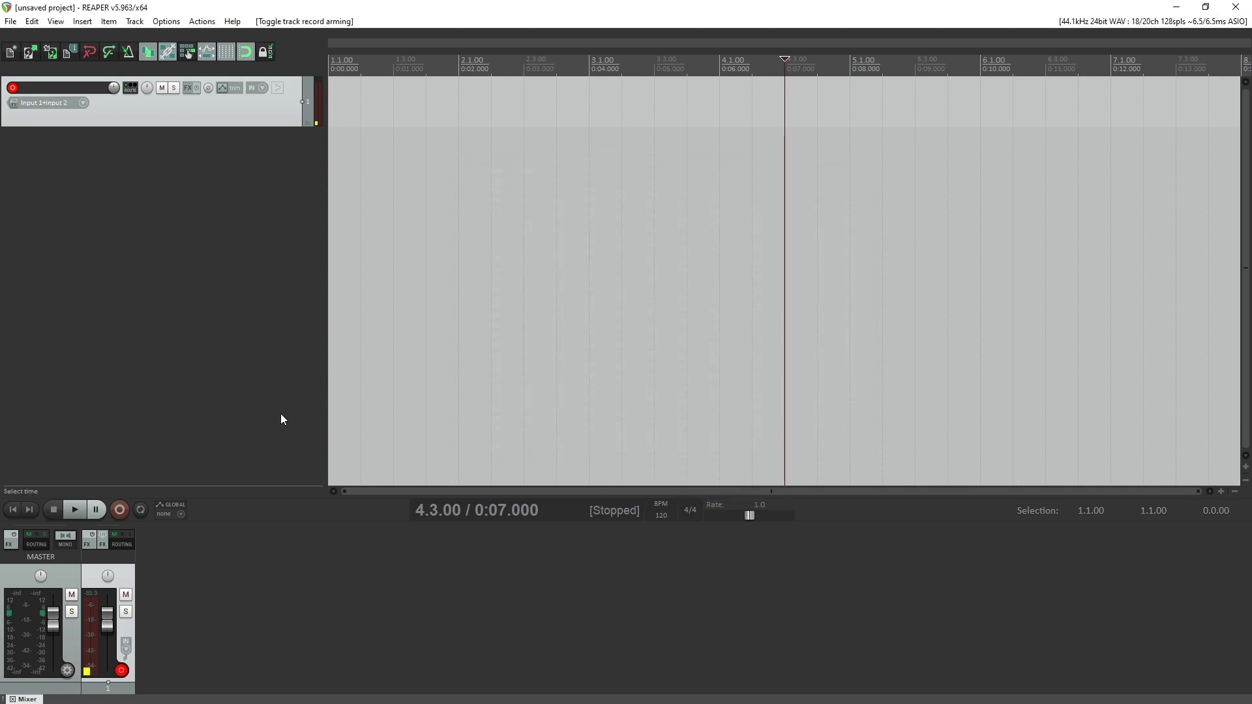
- Delete the old track and insert a new one recording from Input 1 / Input 2
key("Delete")
right_click(213, 253)
left_click(247, 256)
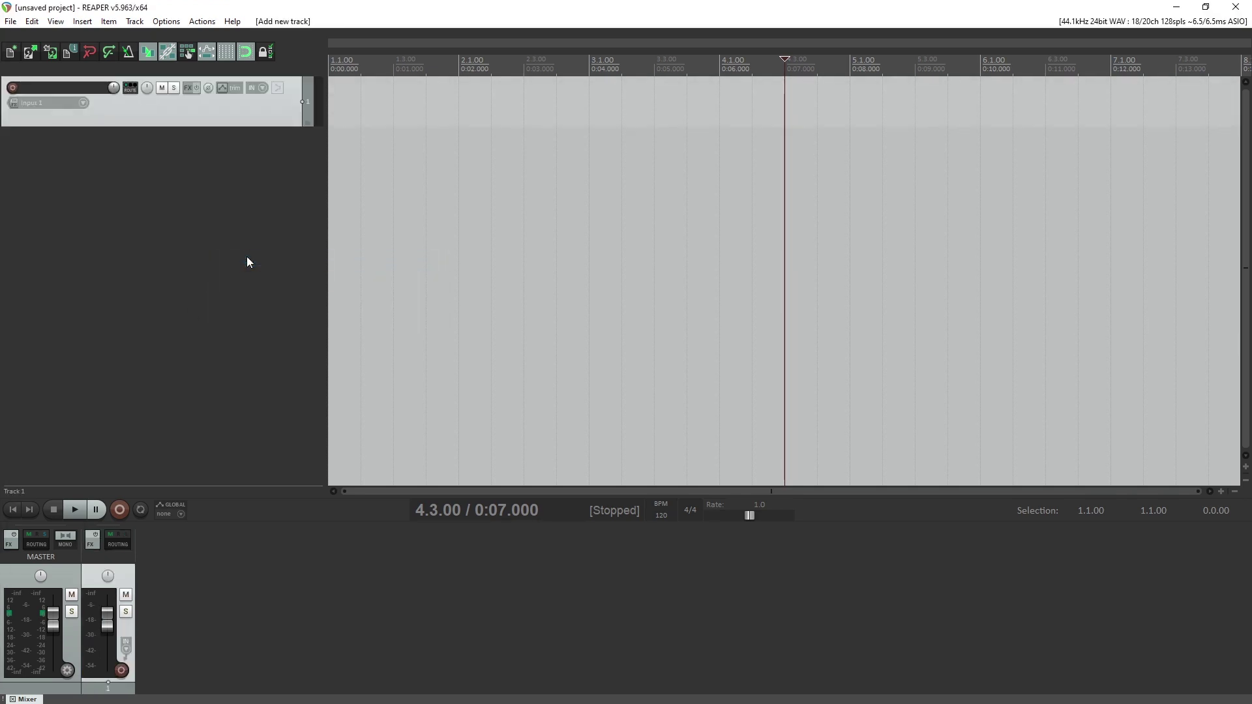
left_click(82, 103)
mouse_move(150, 121)
left_click(201, 120)
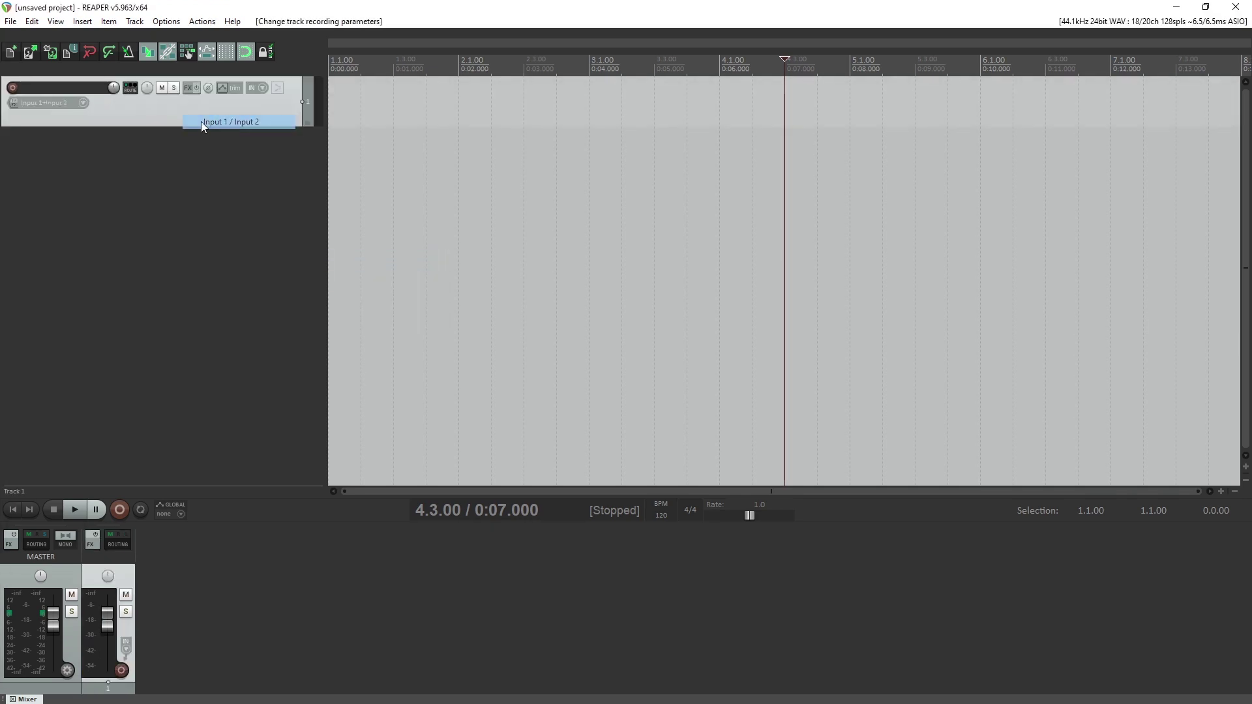
- Arm the new track for recording and toggle its input monitoring on, then off
left_click(13, 87)
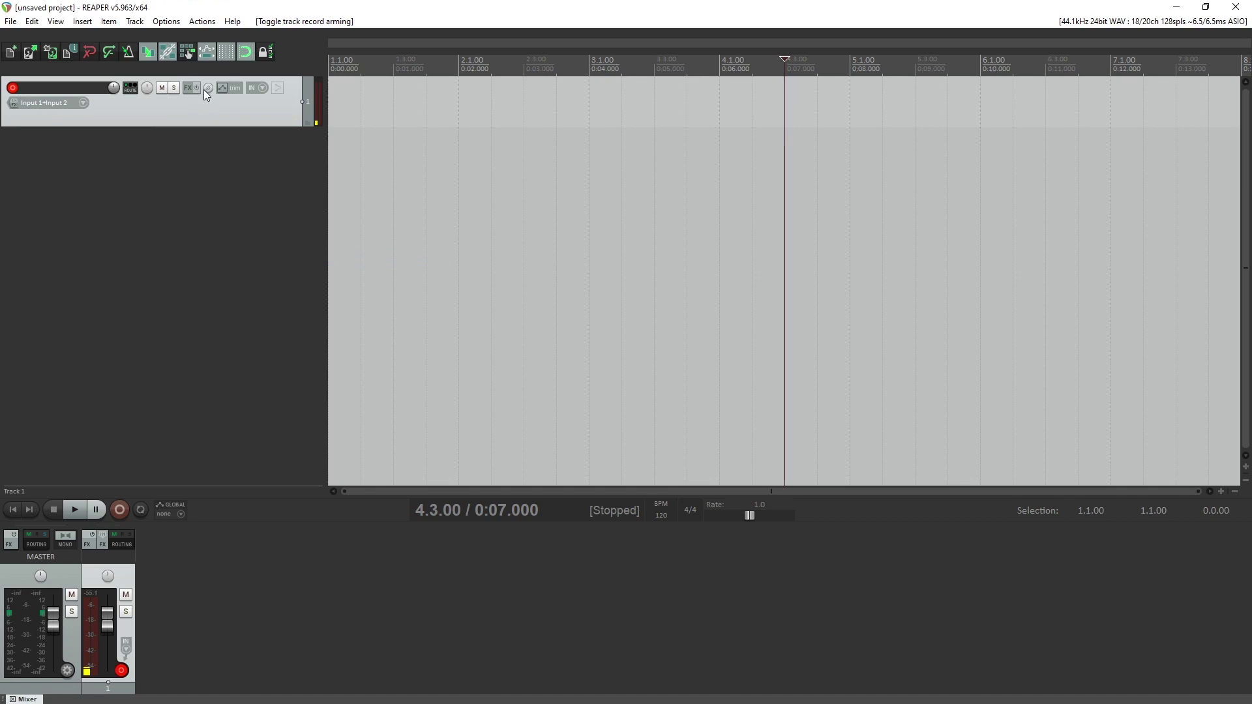
left_click(276, 87)
left_click(279, 87)
- Switch to Cakewalk and open its Preferences from the Edit menu
key("alt+Tab")
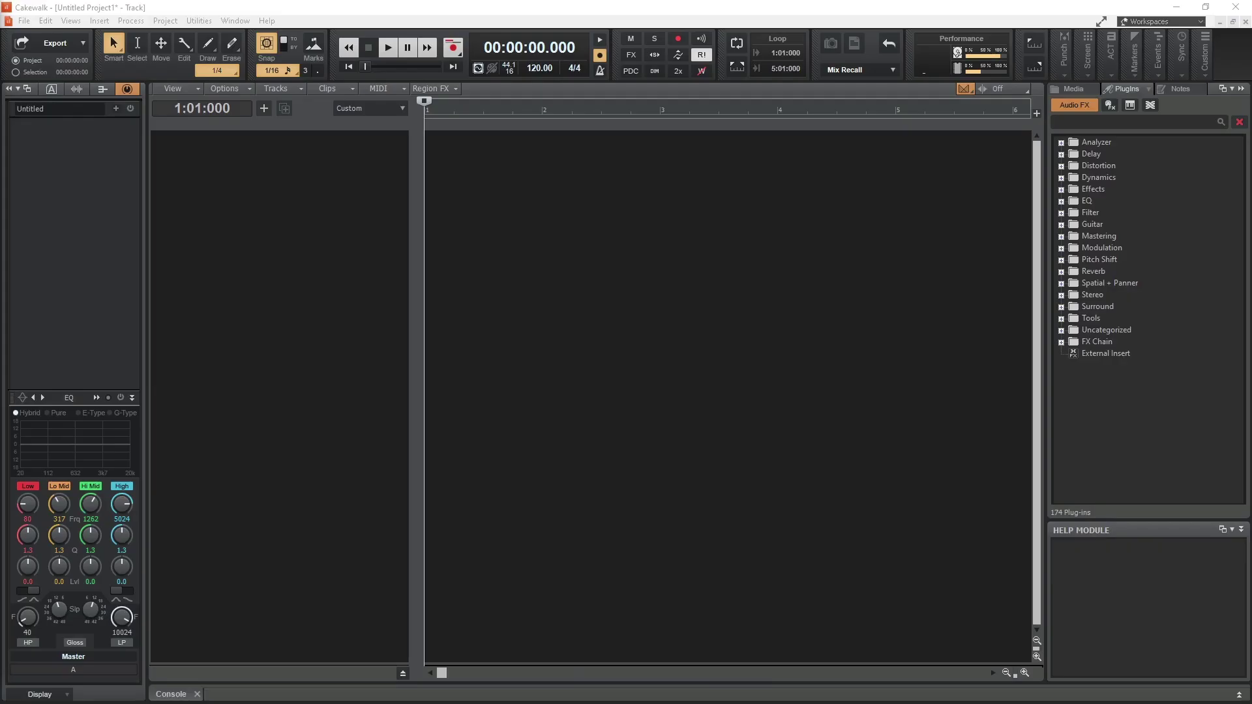
left_click(166, 353)
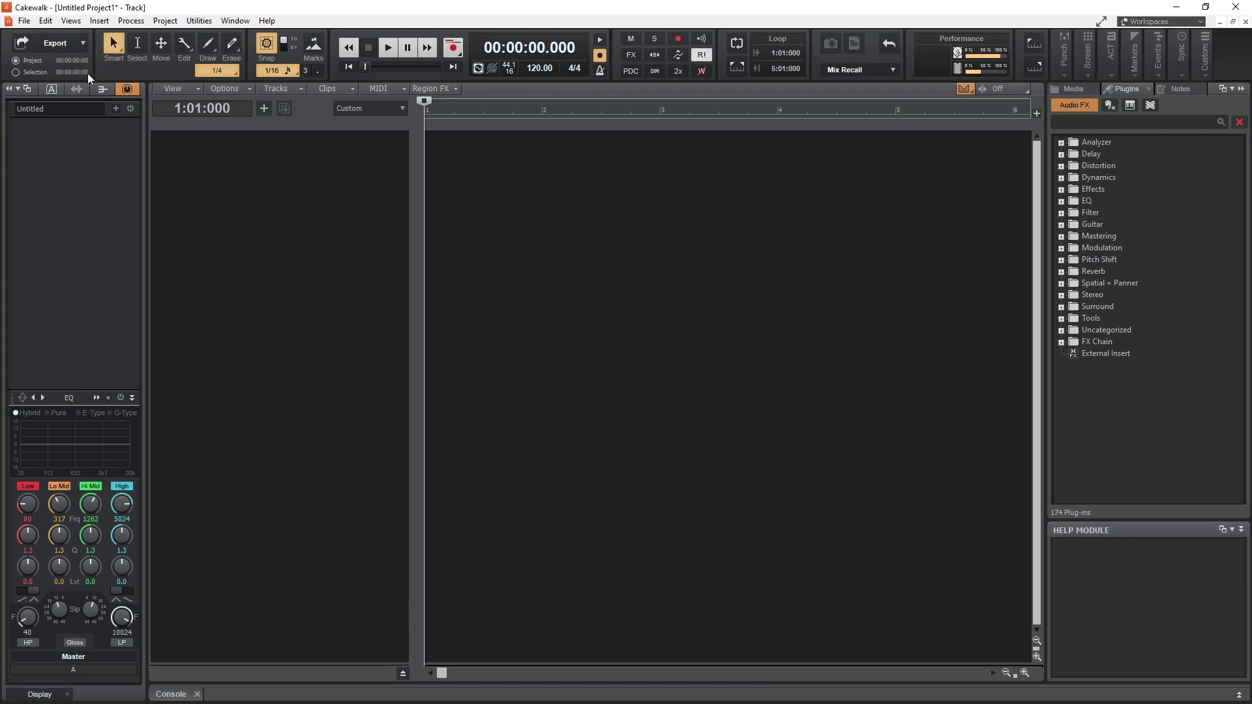
left_click(46, 20)
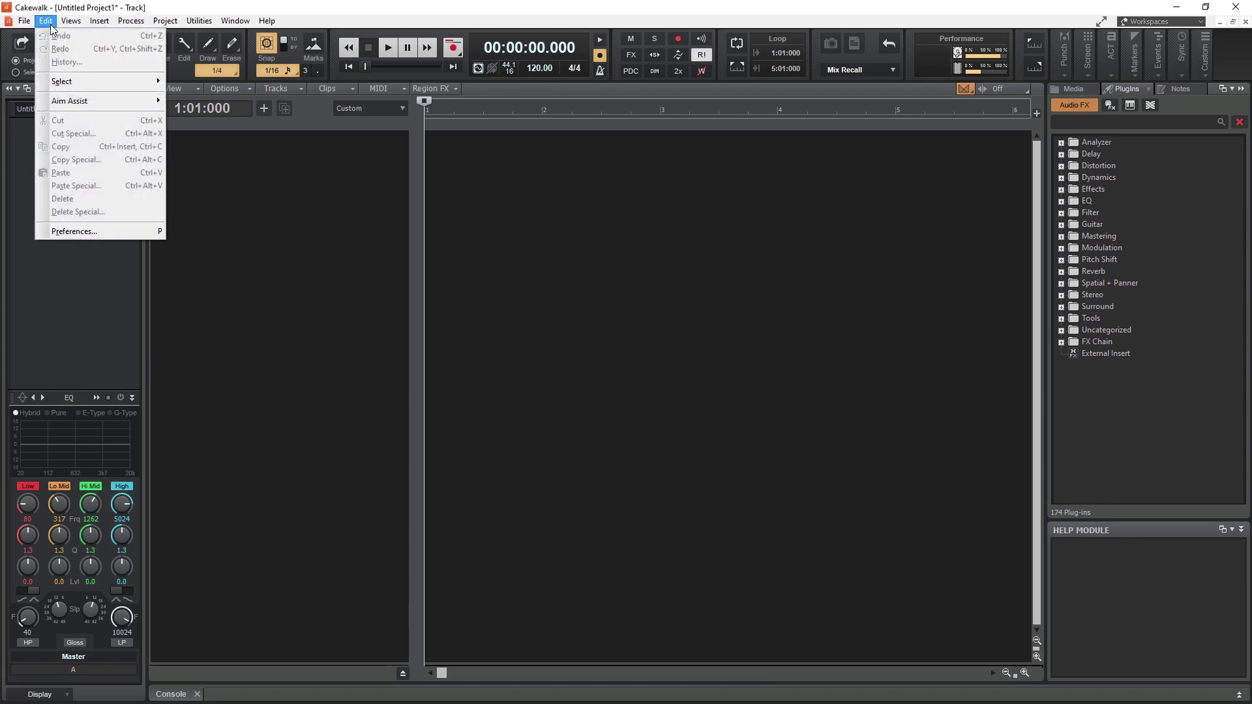
left_click(67, 233)
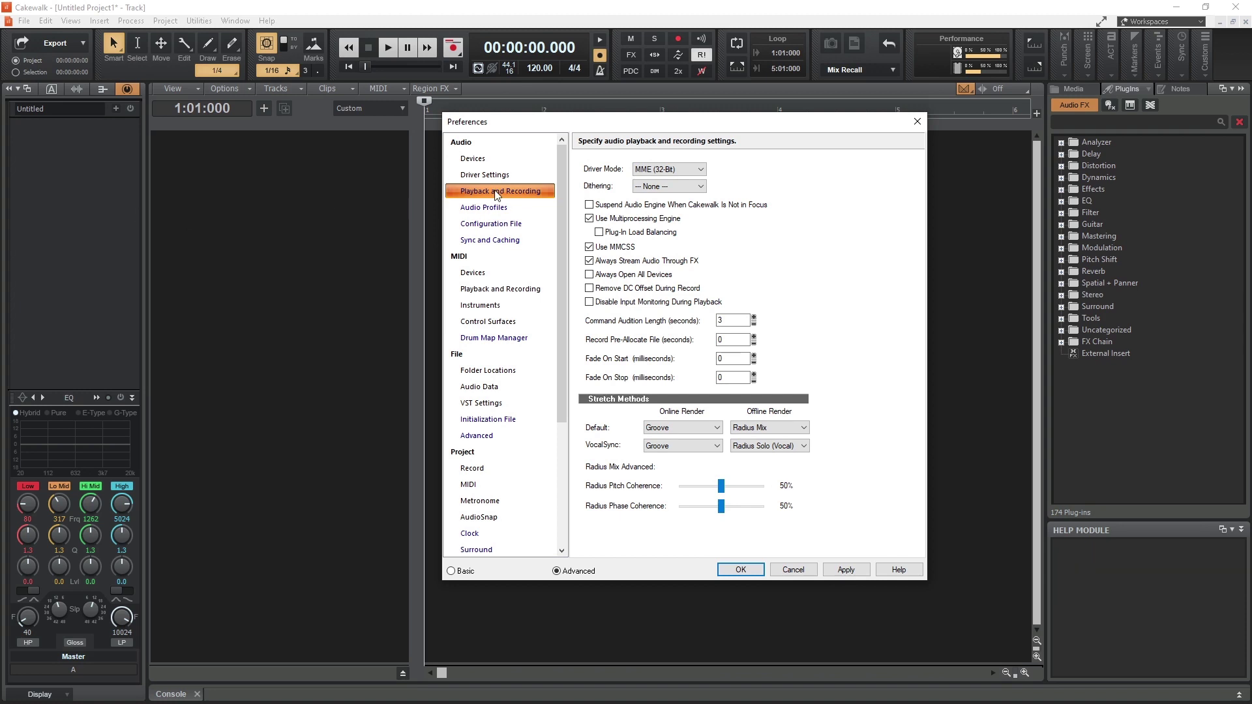
- Change Driver Mode from MME (32-Bit) to ASIO and accept the default output reassignment
left_click(654, 172)
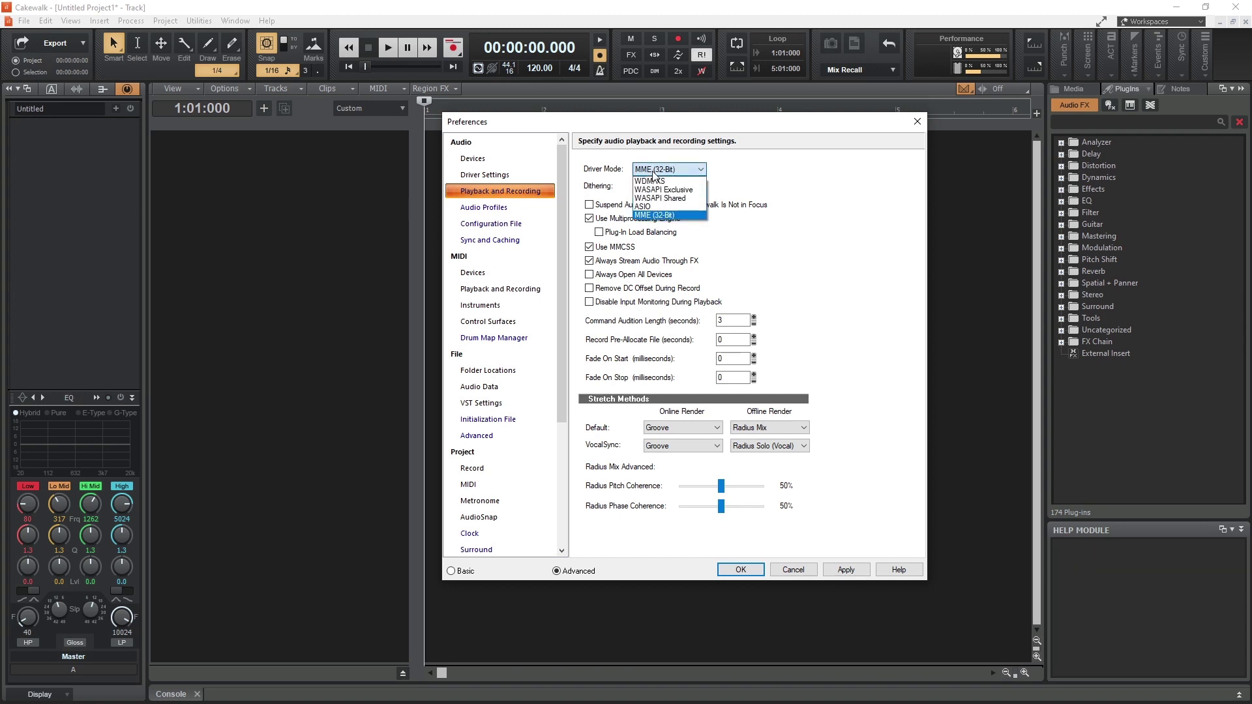
left_click(653, 203)
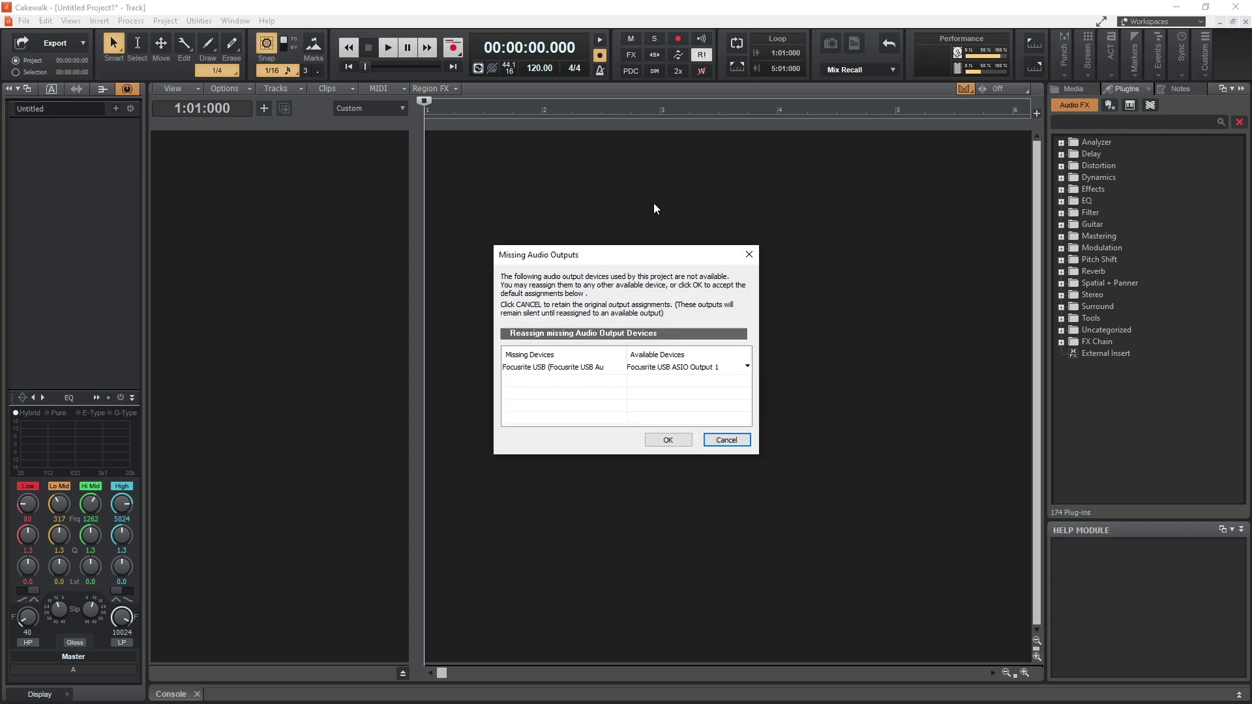
left_click(643, 436)
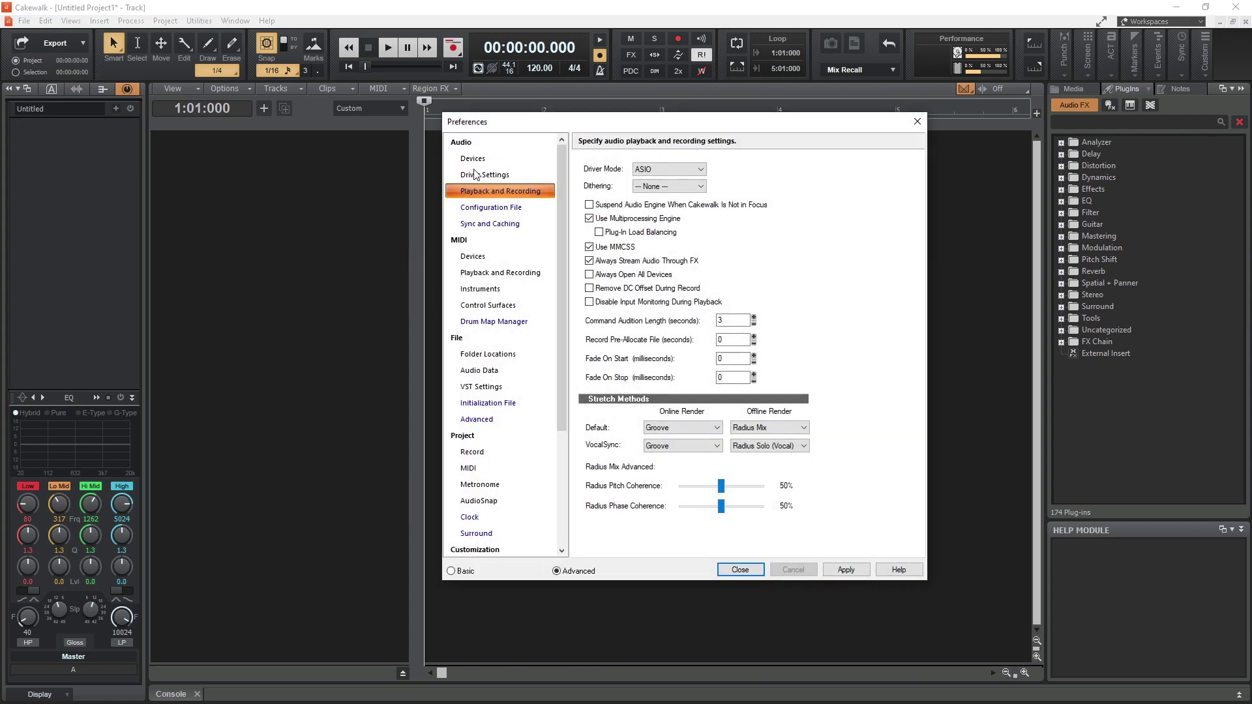
- On the Devices page, uncheck Focusrite Inputs 1, 3, 5, 7 and Outputs 1, 3, 5, 7, 9
left_click(476, 174)
left_click(474, 159)
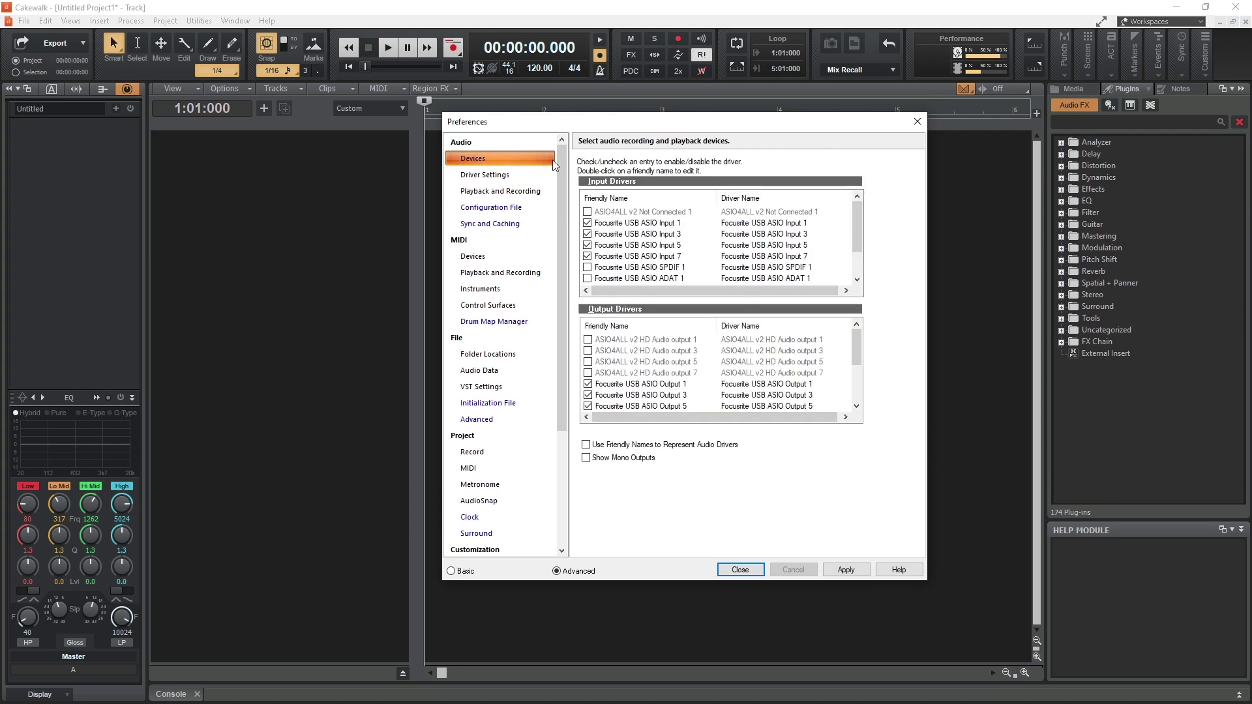
left_click(588, 223)
left_click(587, 235)
left_click(588, 246)
left_click(587, 256)
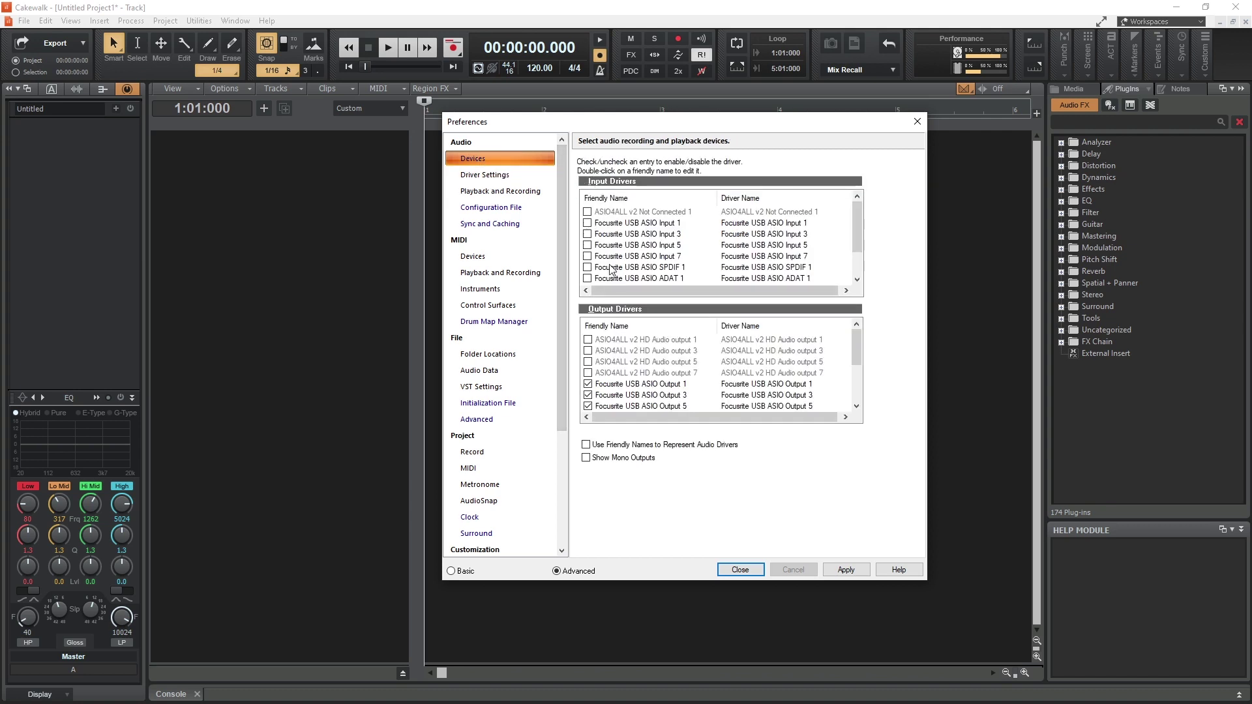
left_click(588, 384)
scroll(590, 384, "down", 1)
scroll(590, 384, "down", 1)
left_click(588, 351)
left_click(588, 362)
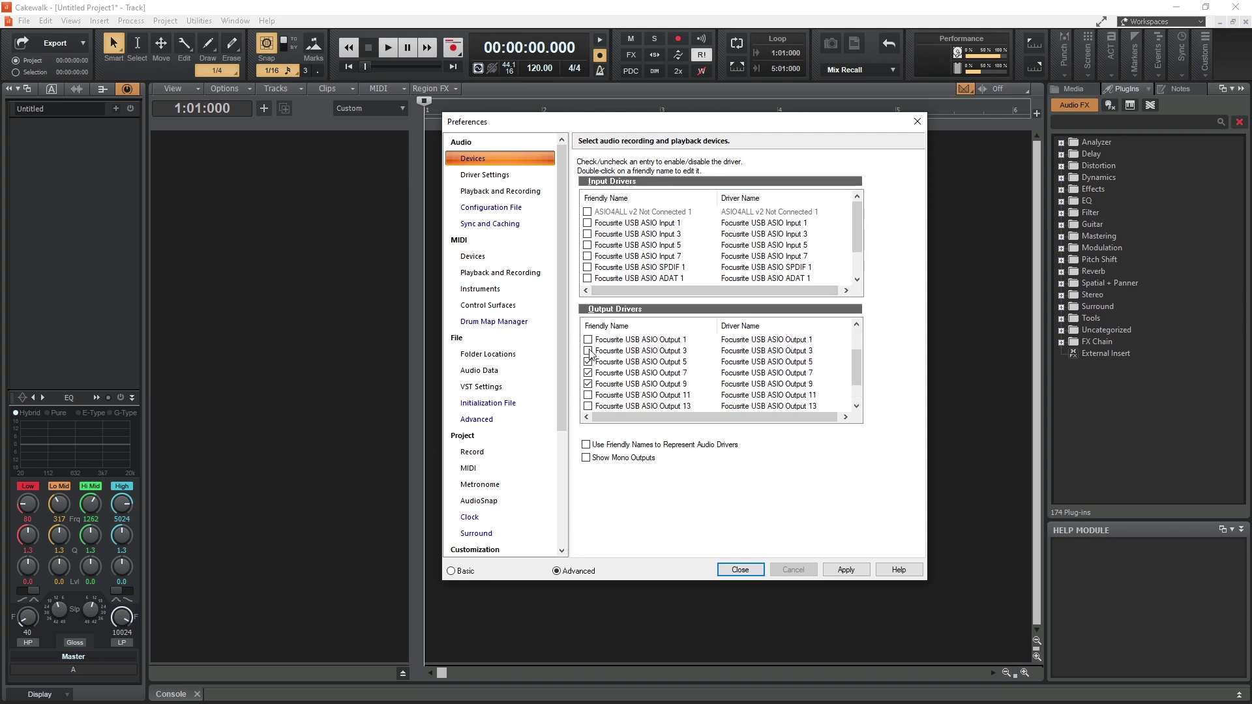
left_click(588, 373)
left_click(588, 384)
- Leave ASIO4ALL outputs unchecked and re-check Focusrite Inputs 1, 3, 5, 7 and Output 1
left_click(588, 340)
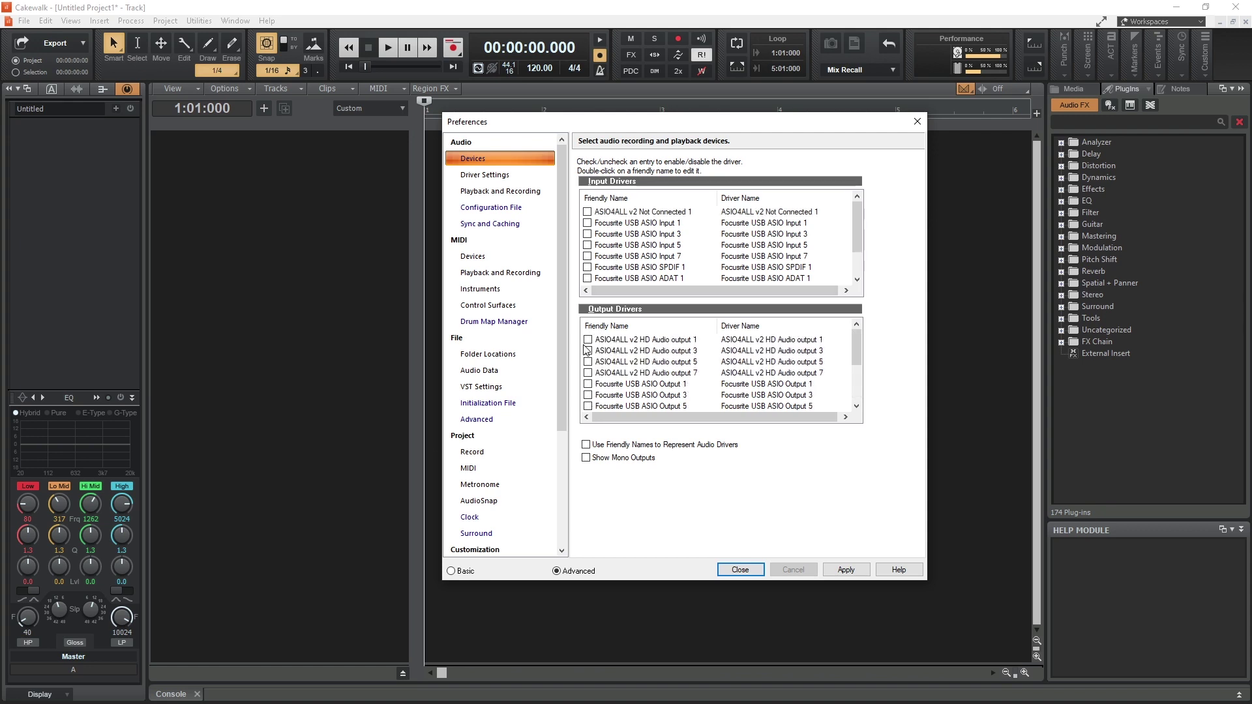
left_click(588, 351)
left_click(588, 351)
left_click(589, 340)
left_click(587, 223)
left_click(588, 235)
left_click(588, 245)
left_click(587, 257)
left_click(589, 385)
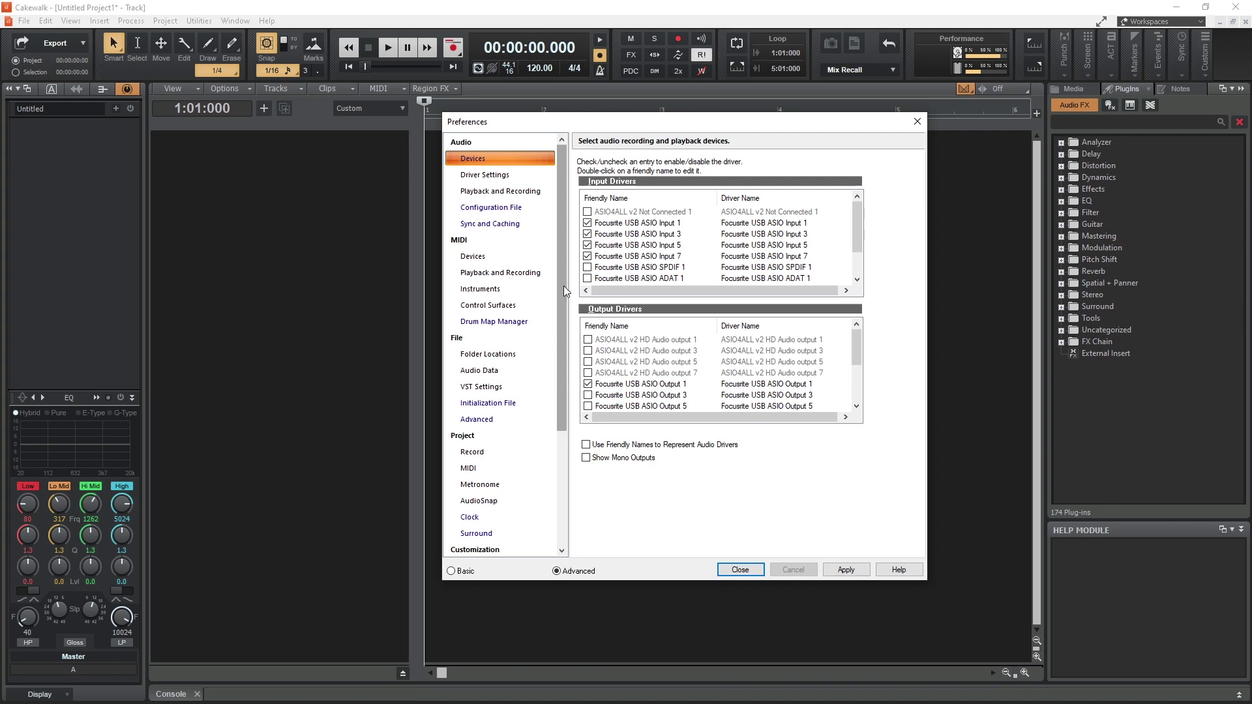
- On Driver Settings, keep the 44100 sampling rate and set the mixing buffer to 240 samples
left_click(510, 175)
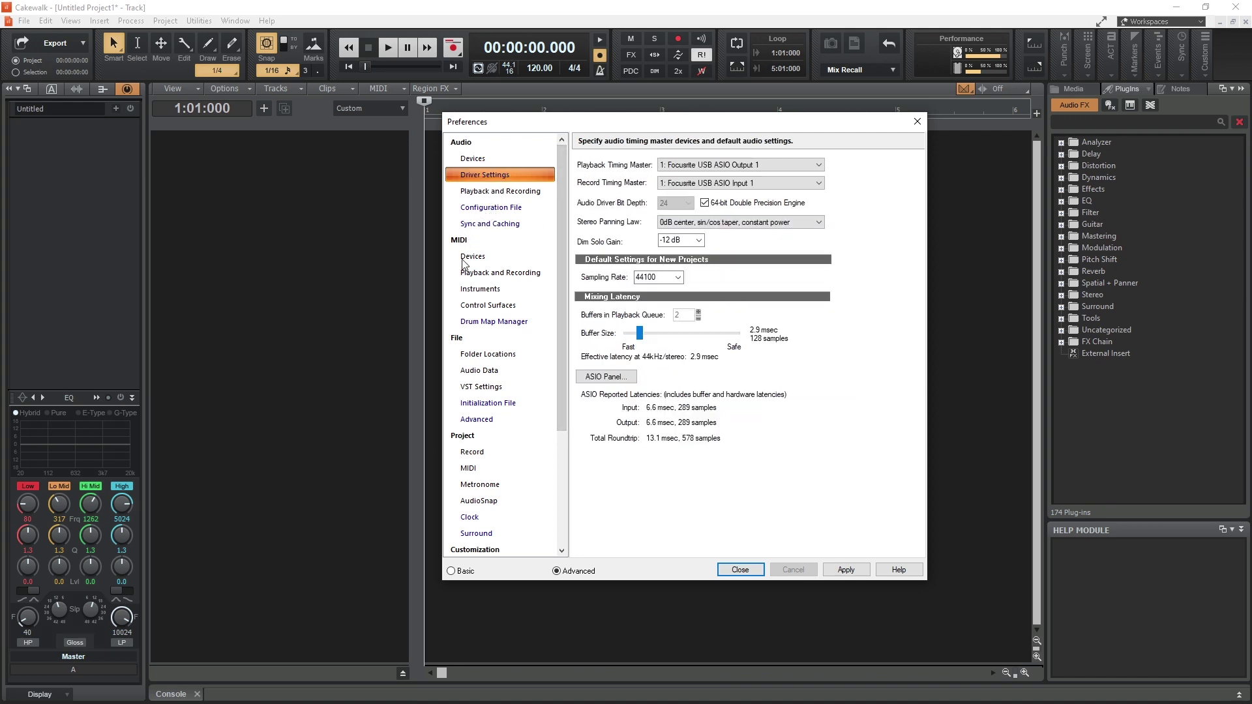
mouse_move(640, 334)
left_mouse_down()
mouse_move(629, 338)
mouse_move(643, 335)
left_mouse_up()
left_click(678, 278)
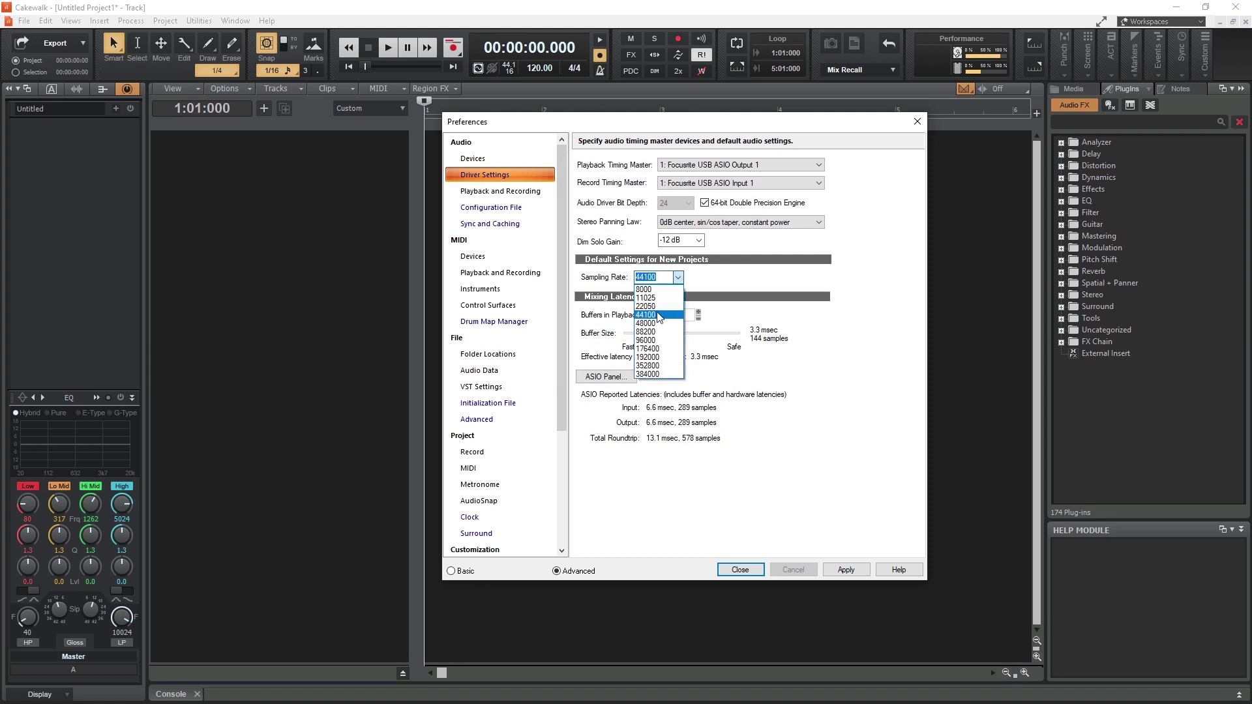
left_click(659, 316)
left_click_drag(643, 334, 652, 335)
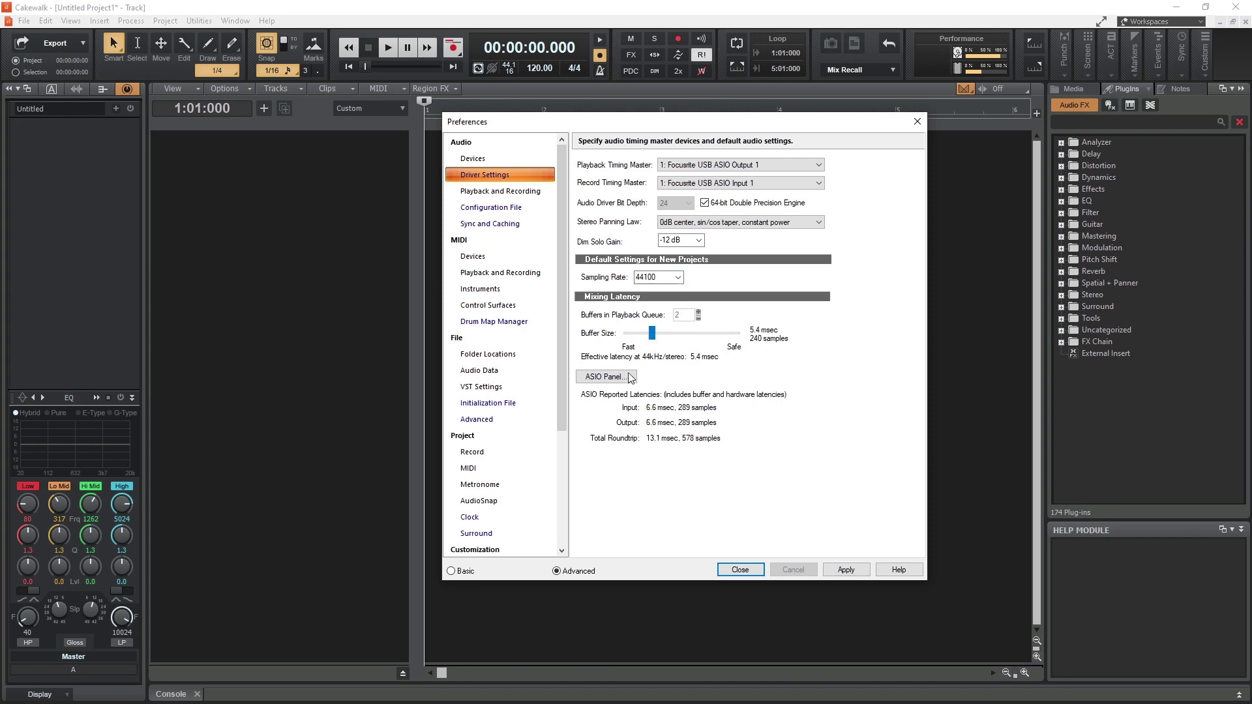
- Check the ASIO control panel, then close Cakewalk's preferences
left_click(624, 381)
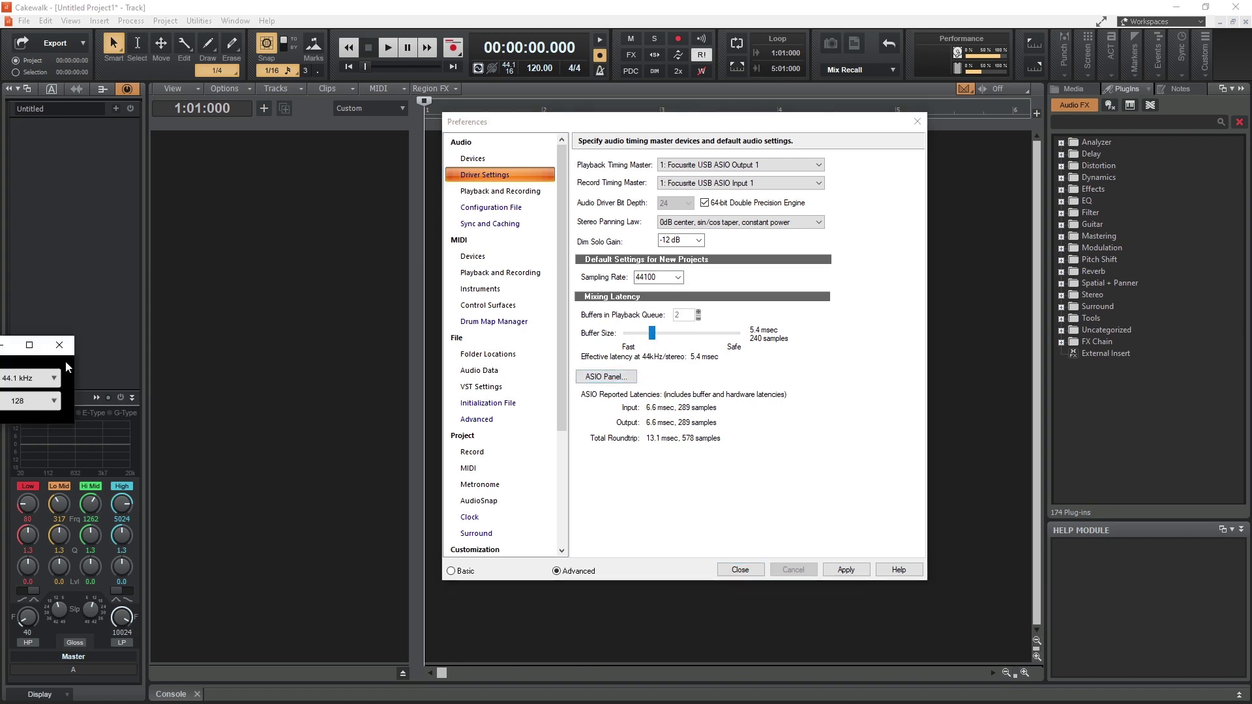
left_click(780, 297)
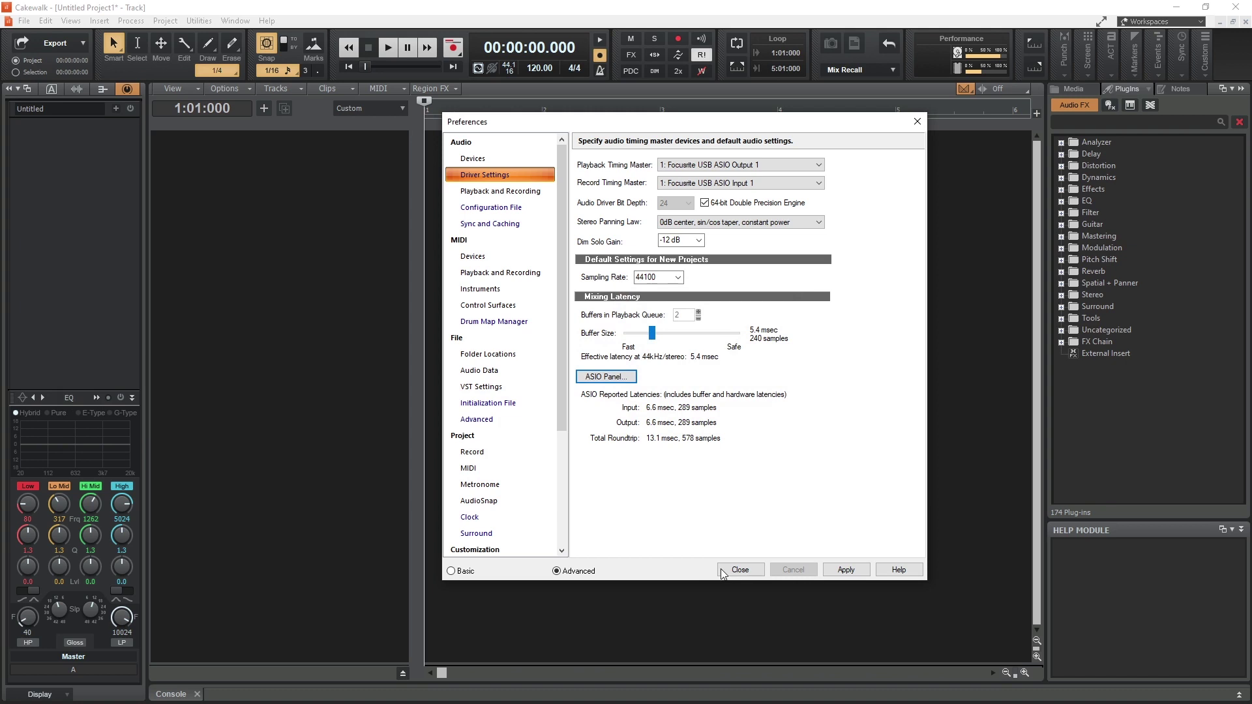
left_click(723, 571)
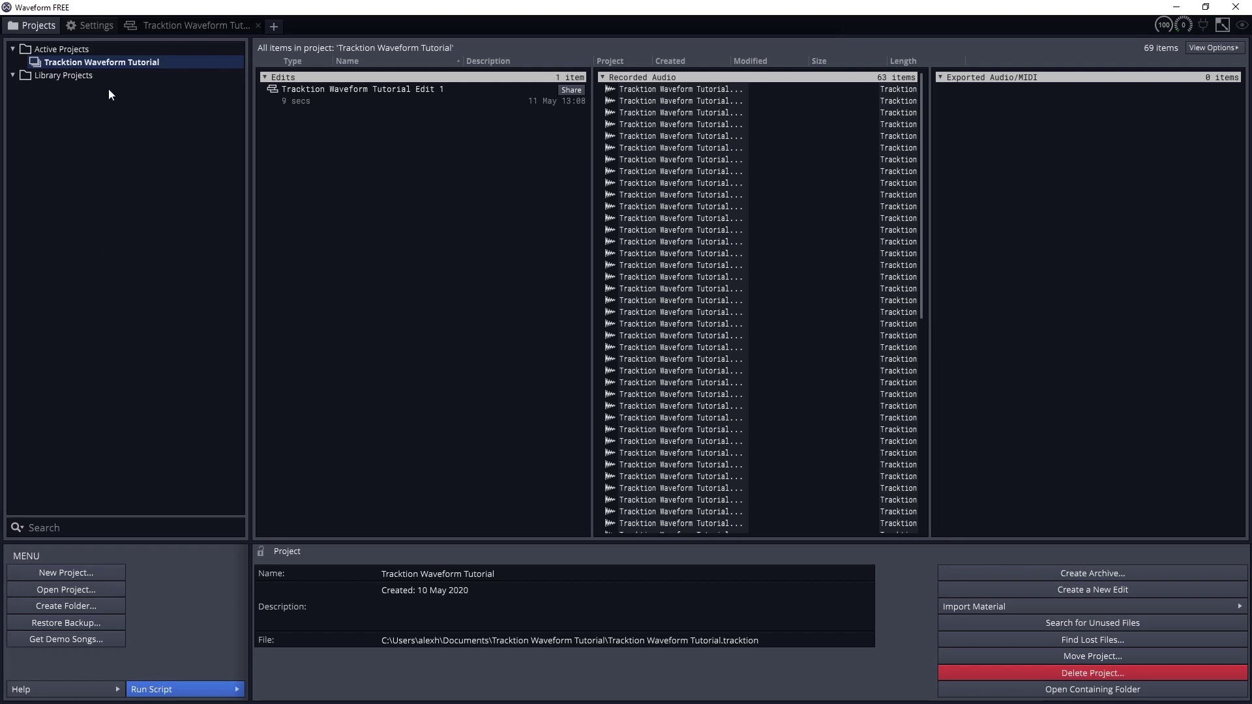
- Open Waveform's Settings page, which shows the Appearance section
left_click(89, 25)
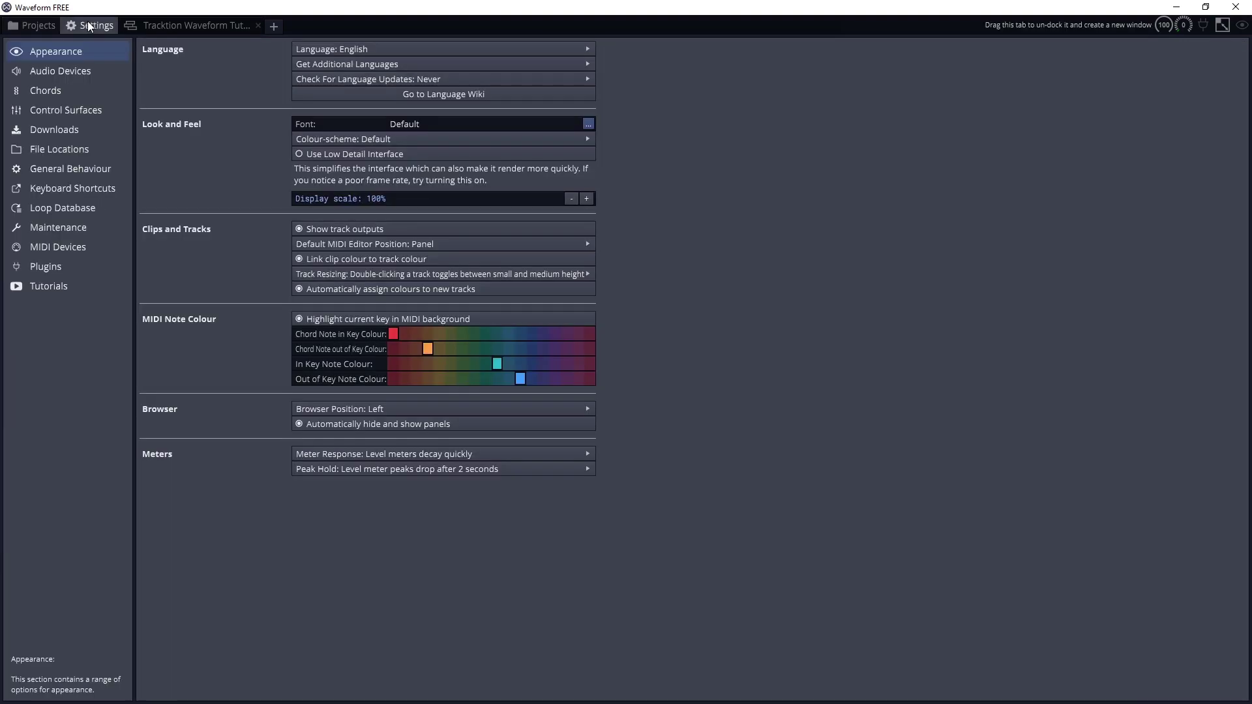
- On Audio Devices, choose ASIO with Focusrite USB ASIO at 44100 Hz and 240 samples
left_click(63, 73)
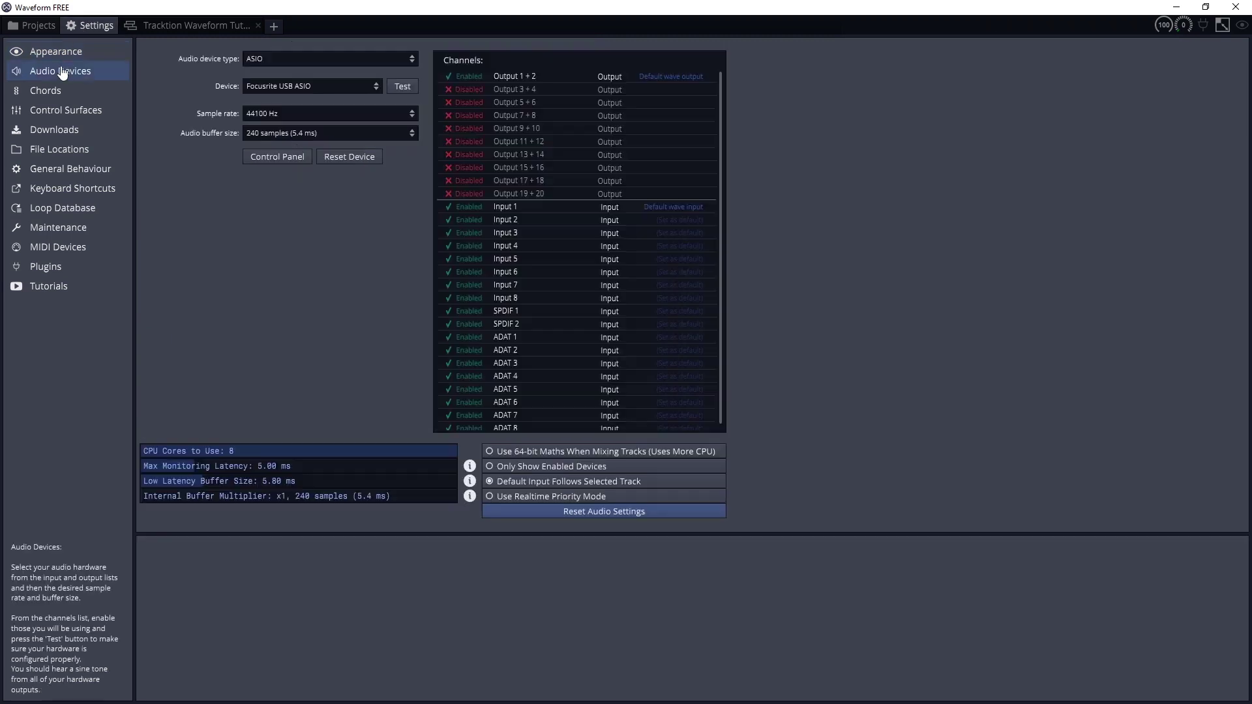
left_click(303, 55)
left_click(275, 118)
left_click(276, 89)
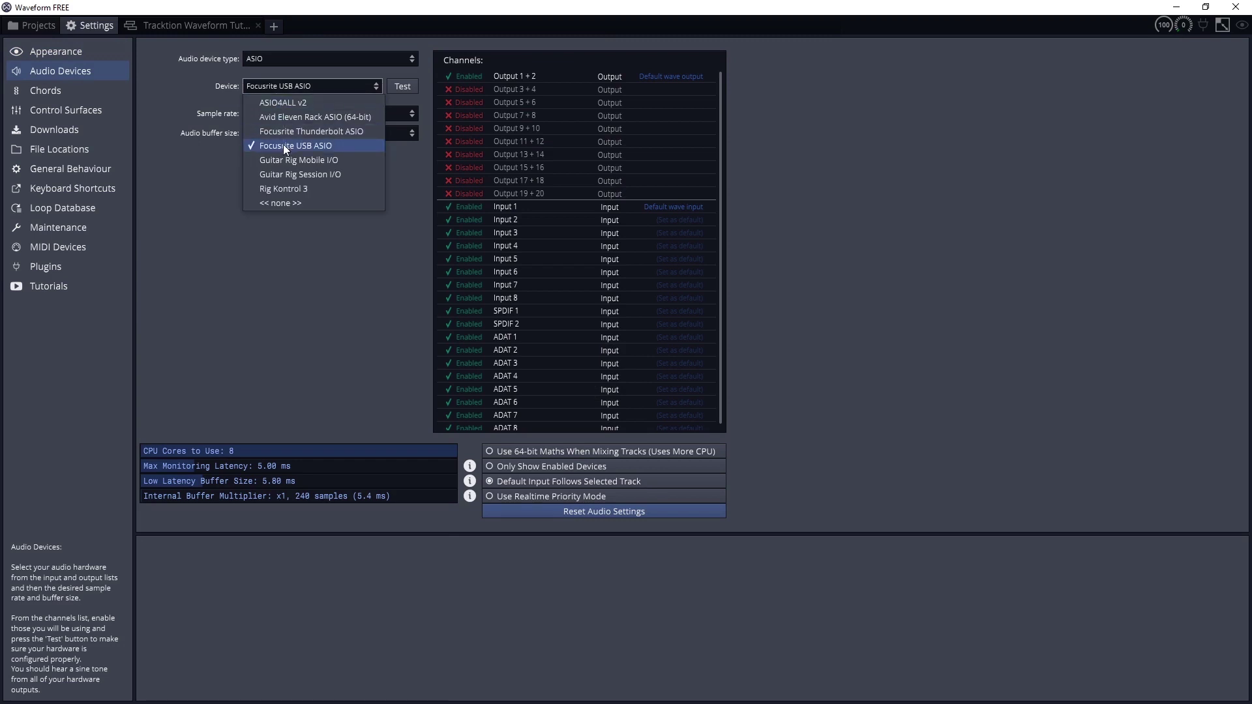
left_click(283, 145)
left_click(288, 113)
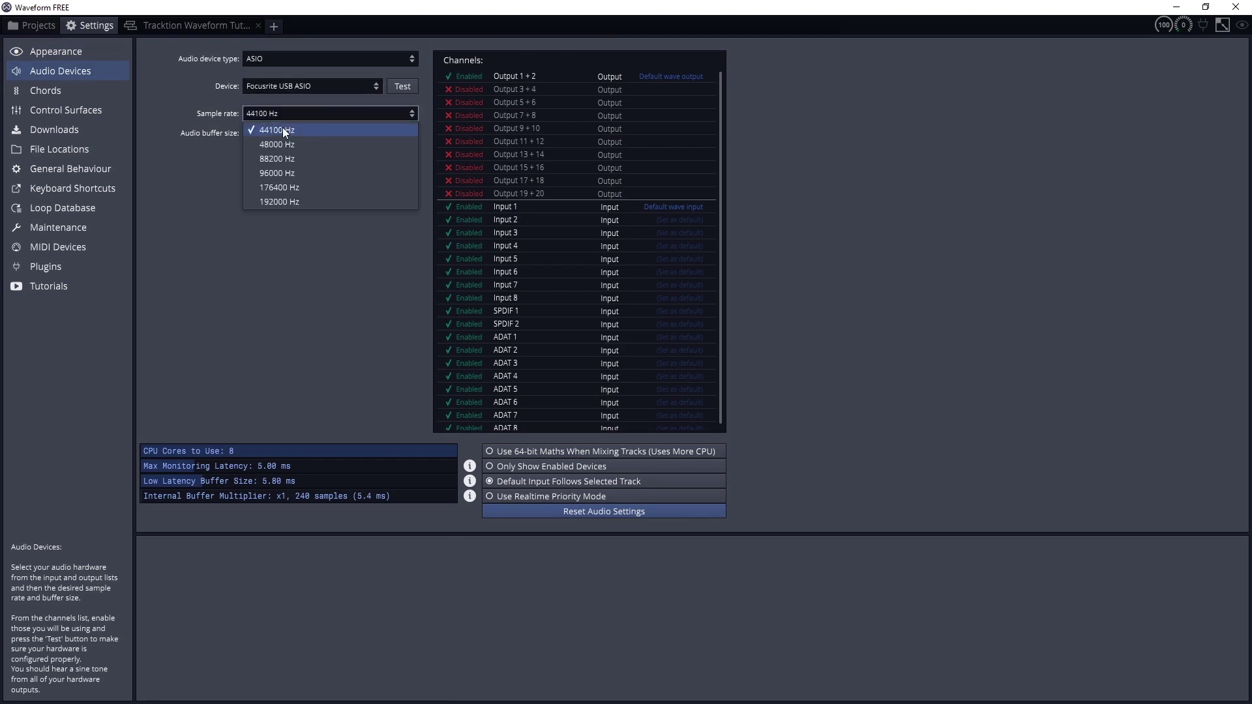
left_click(283, 127)
left_click(282, 135)
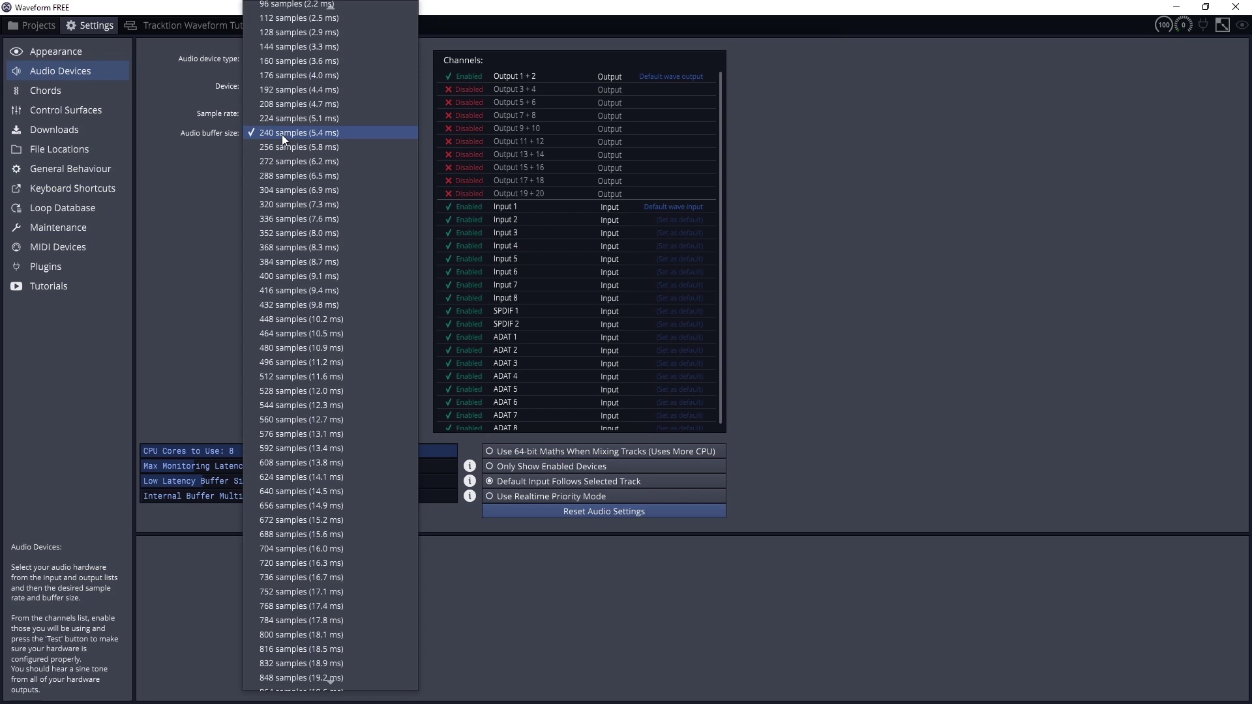
left_click(283, 135)
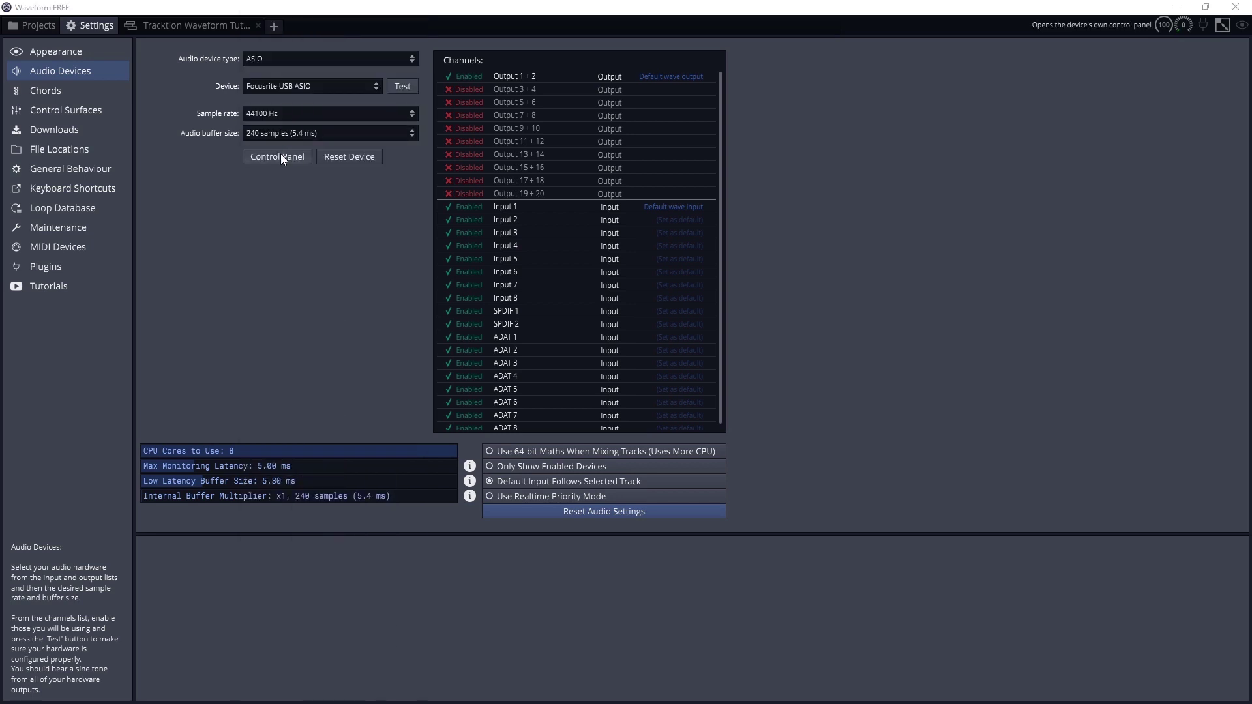
- Check the Focusrite control panel, then toggle Input 1 off and back on
left_click(280, 156)
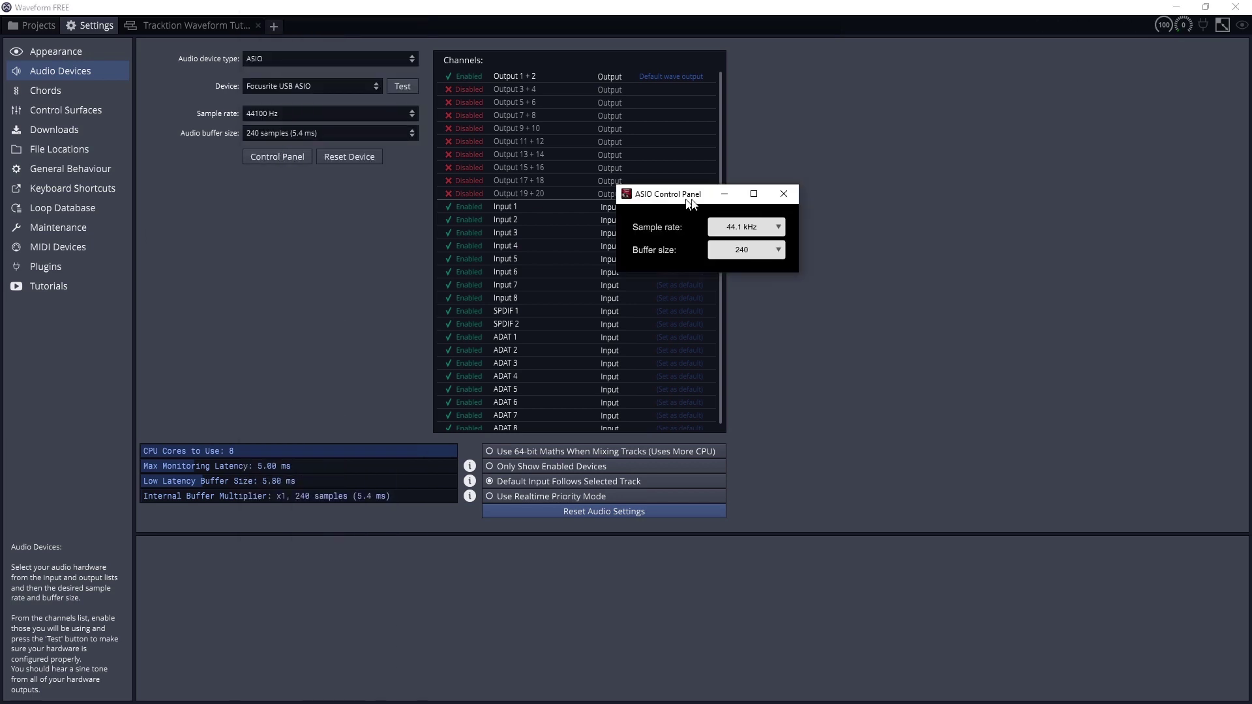
left_click(745, 197)
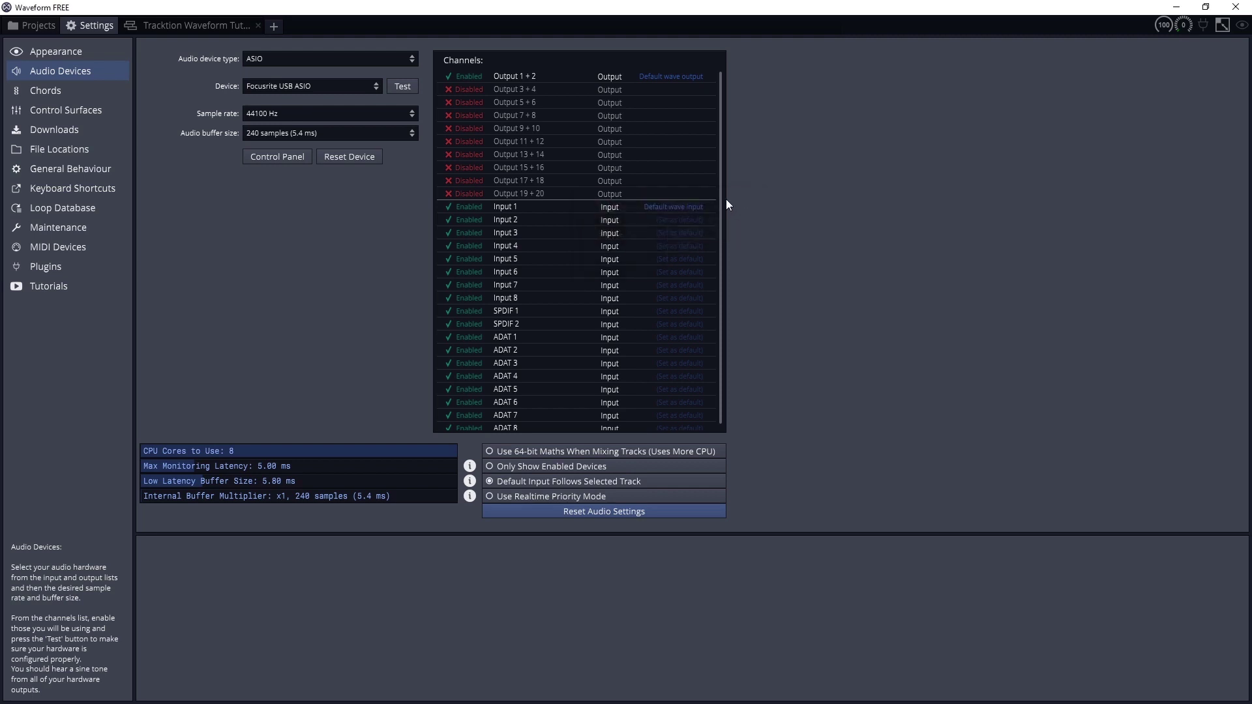
left_click(461, 209)
left_click(450, 207)
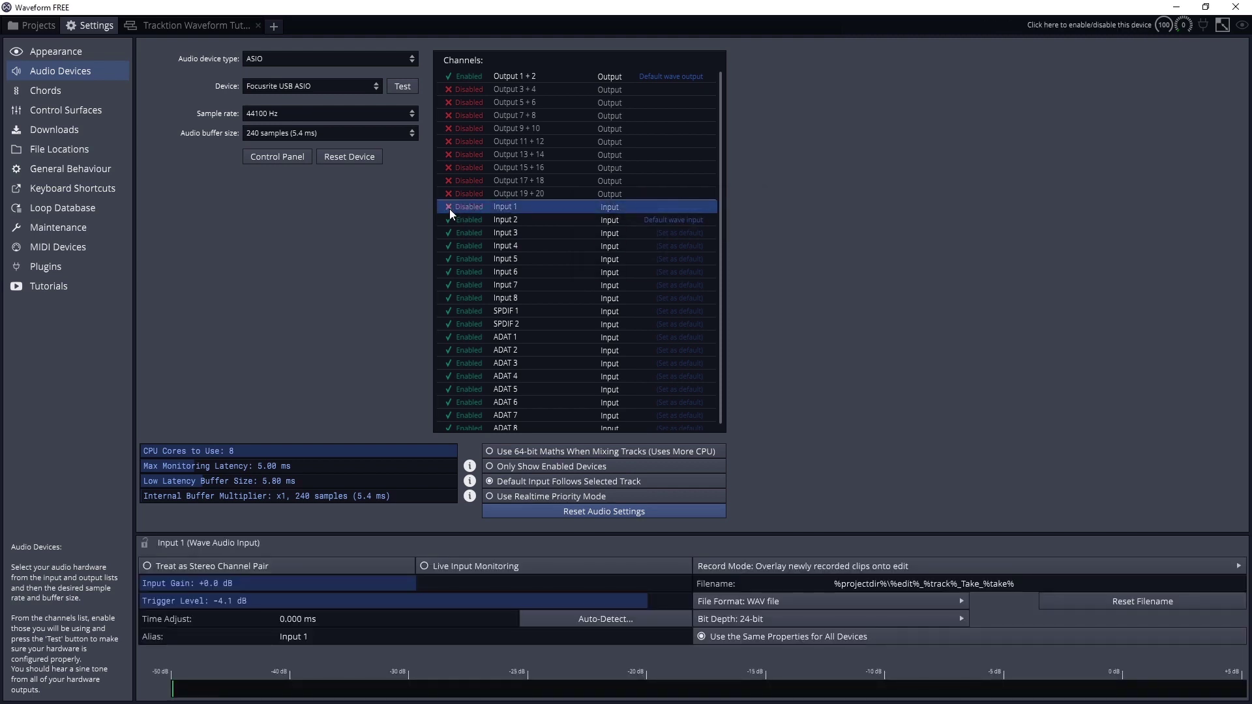
left_click(449, 209)
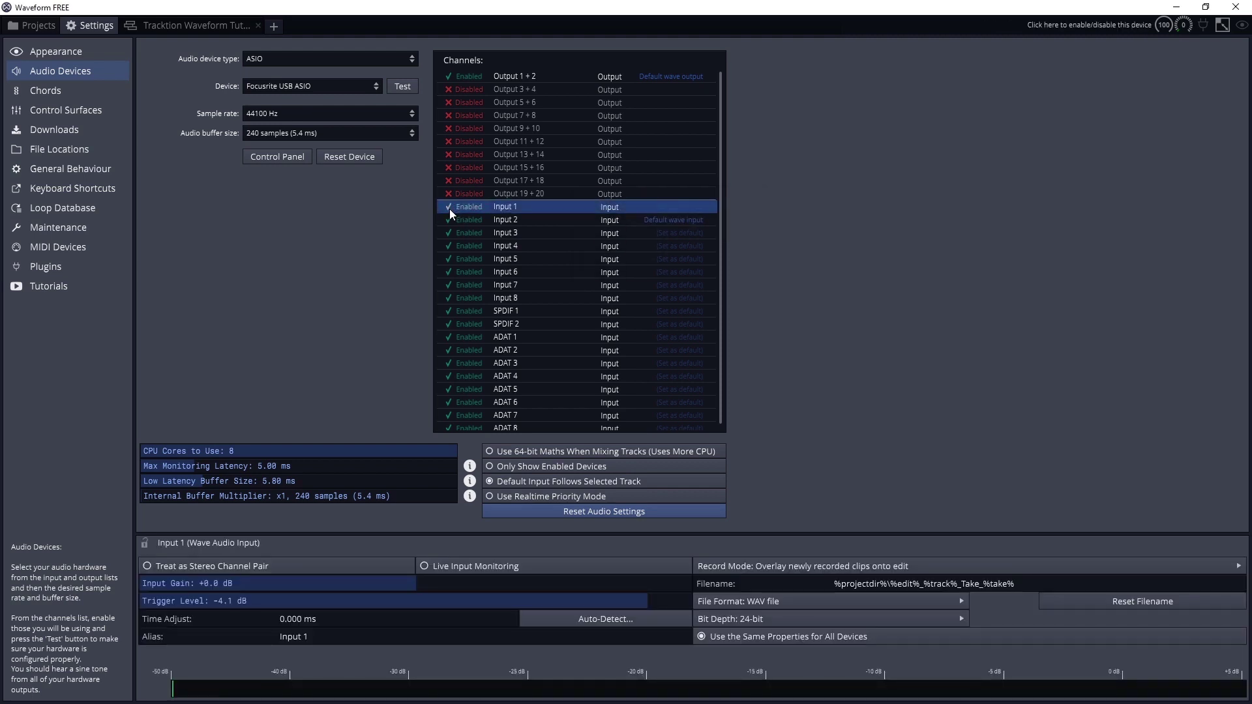